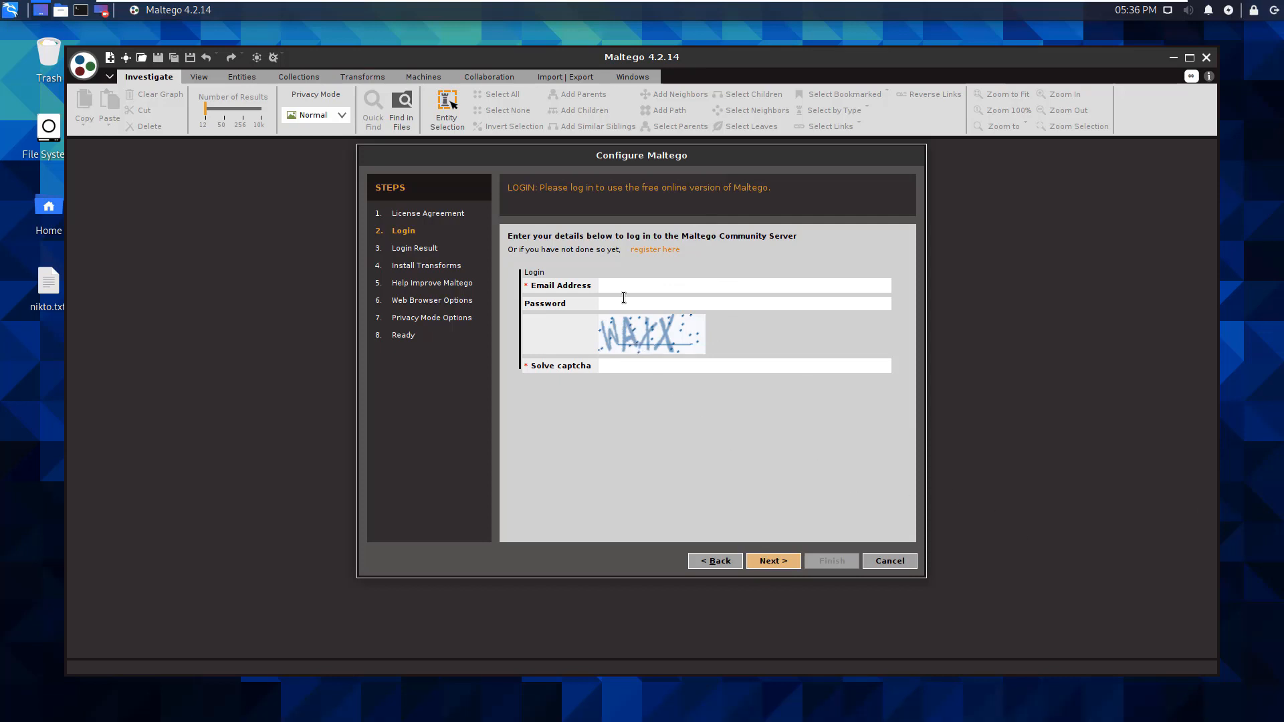
Log in to the Maltego Community Server with the account's email address, password and captcha solution
click(622, 289)
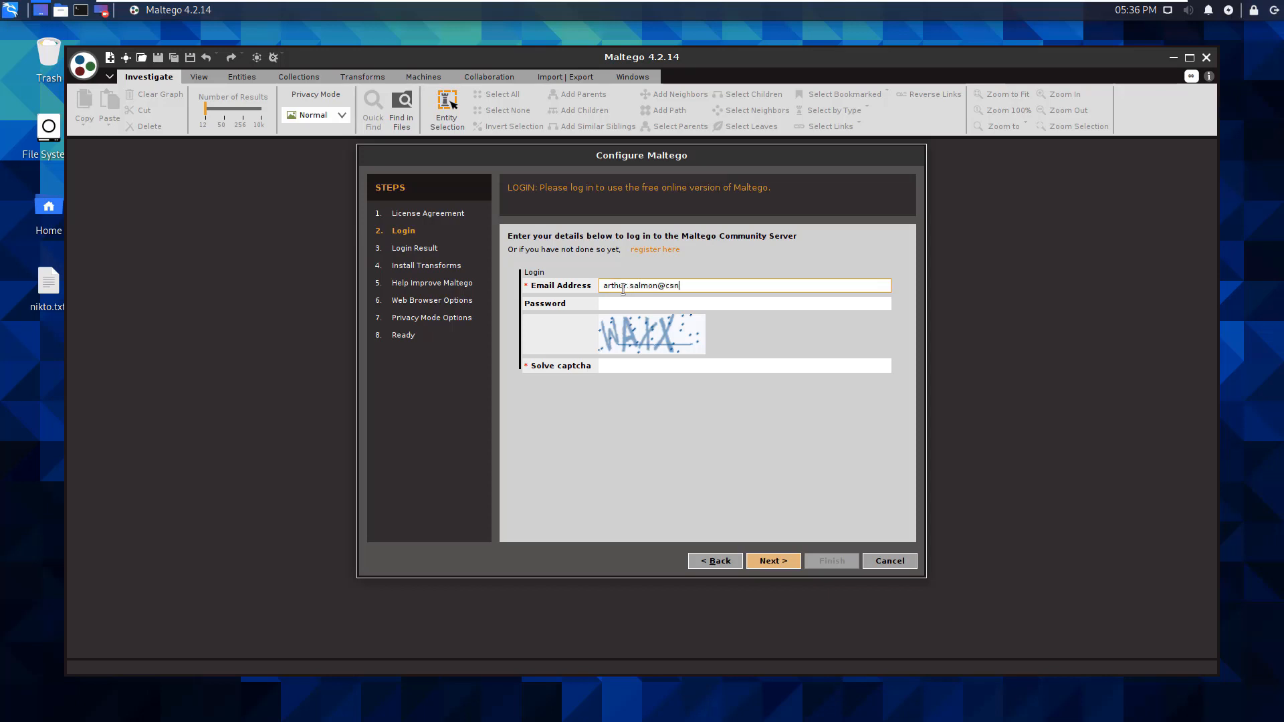
key(Tab)
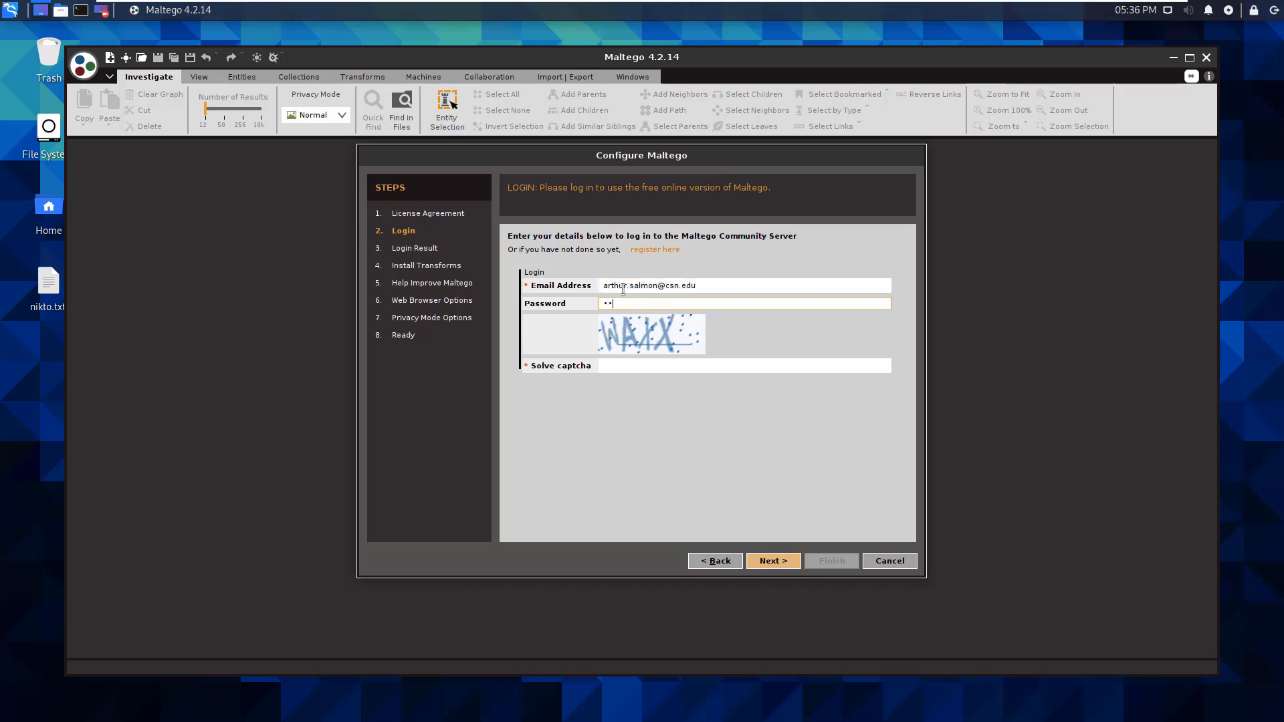
key(Tab)
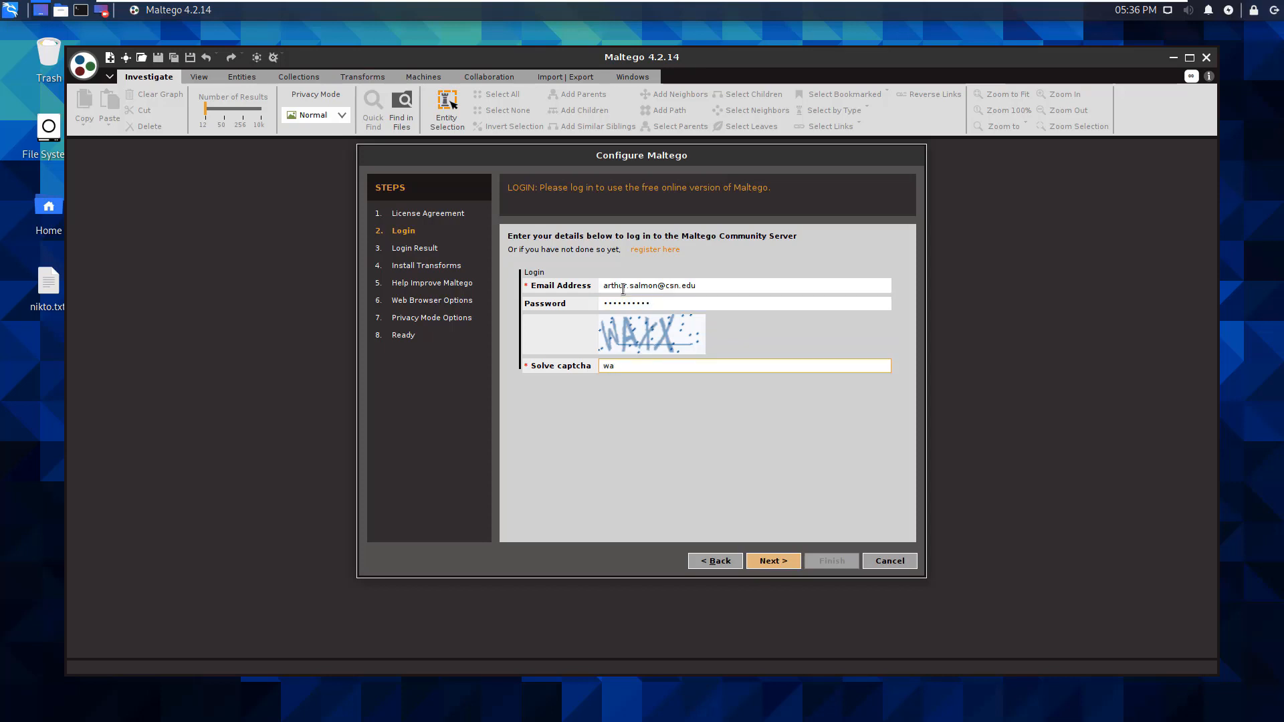
click(773, 562)
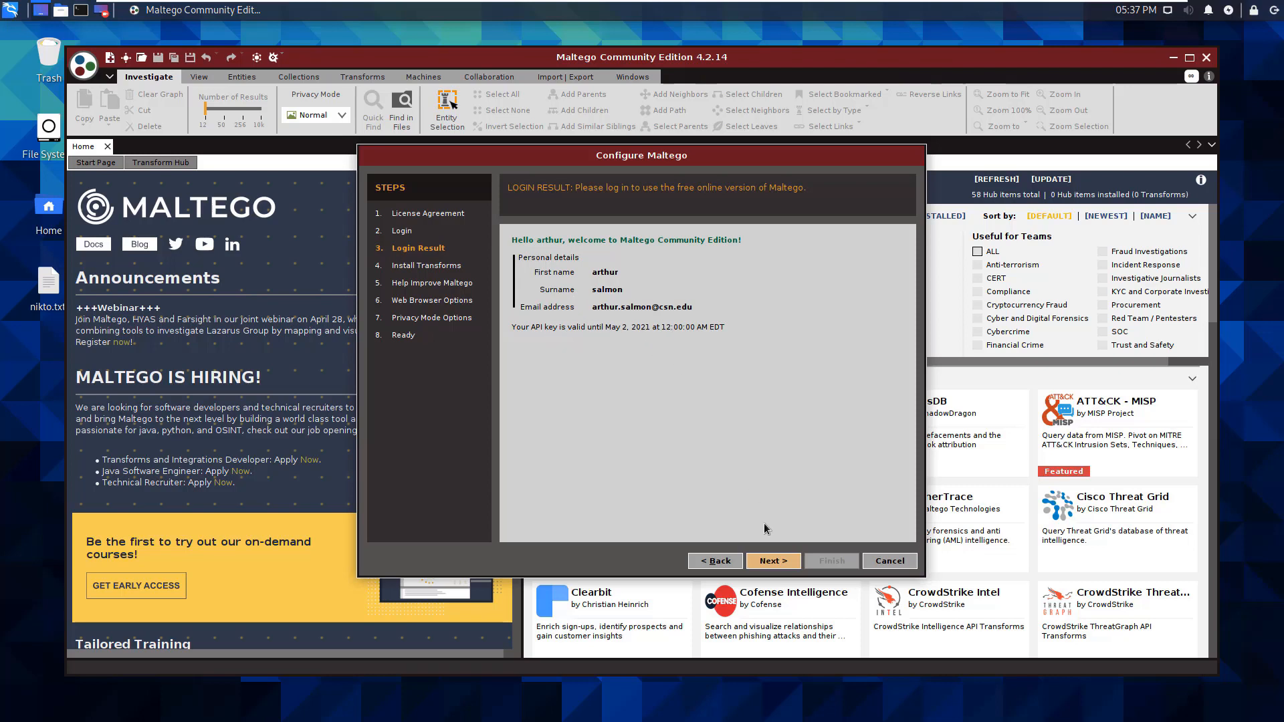
Continue through the setup with automatic error reports left off, and set Firefox as the external web browser
click(776, 562)
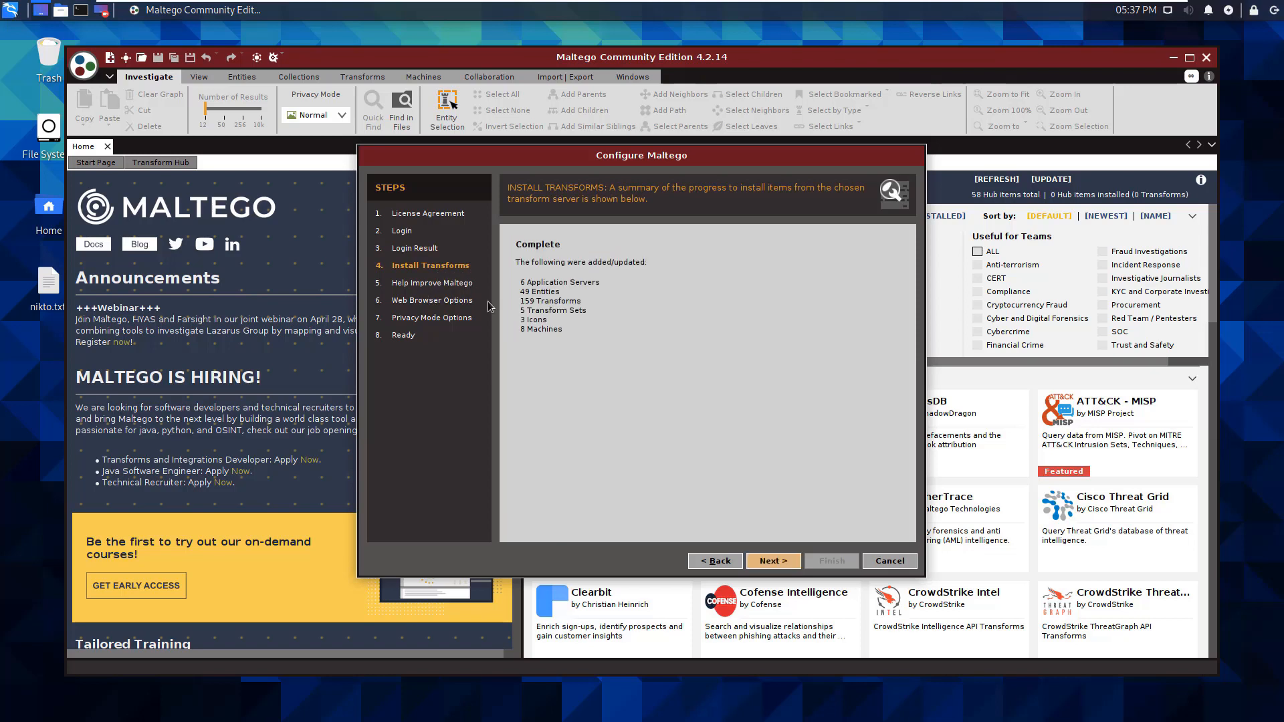
click(773, 561)
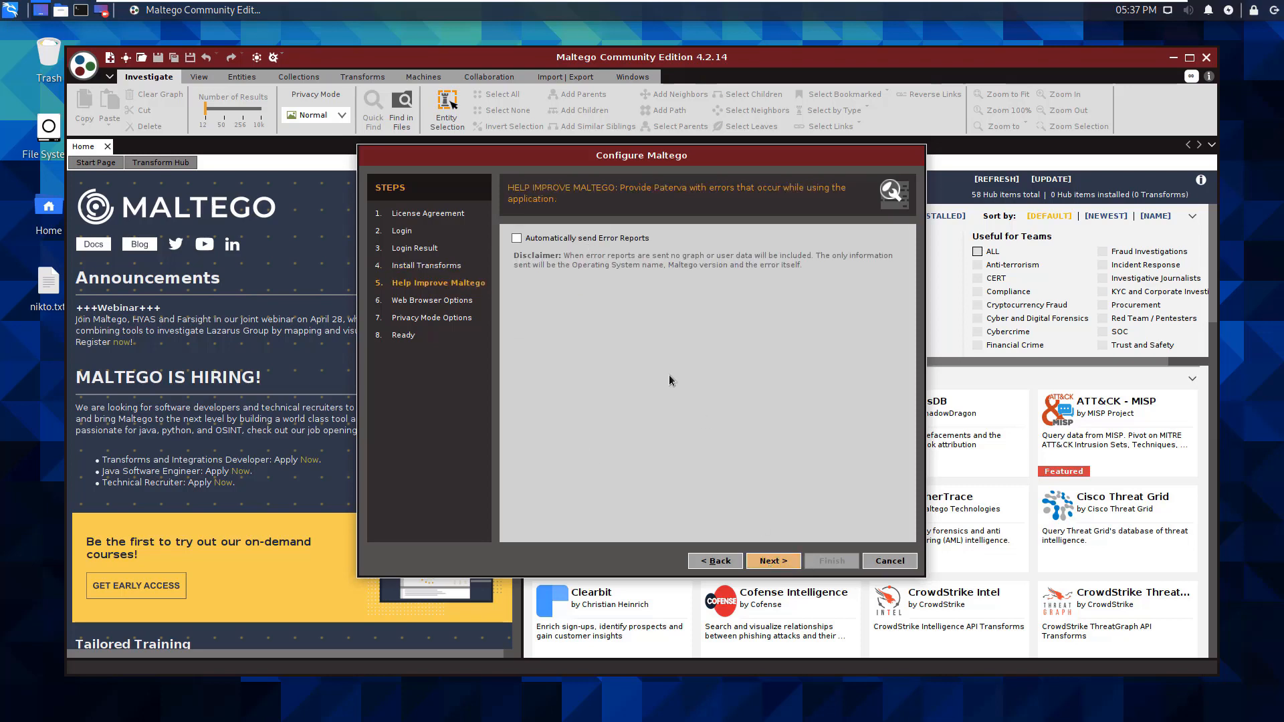
click(775, 565)
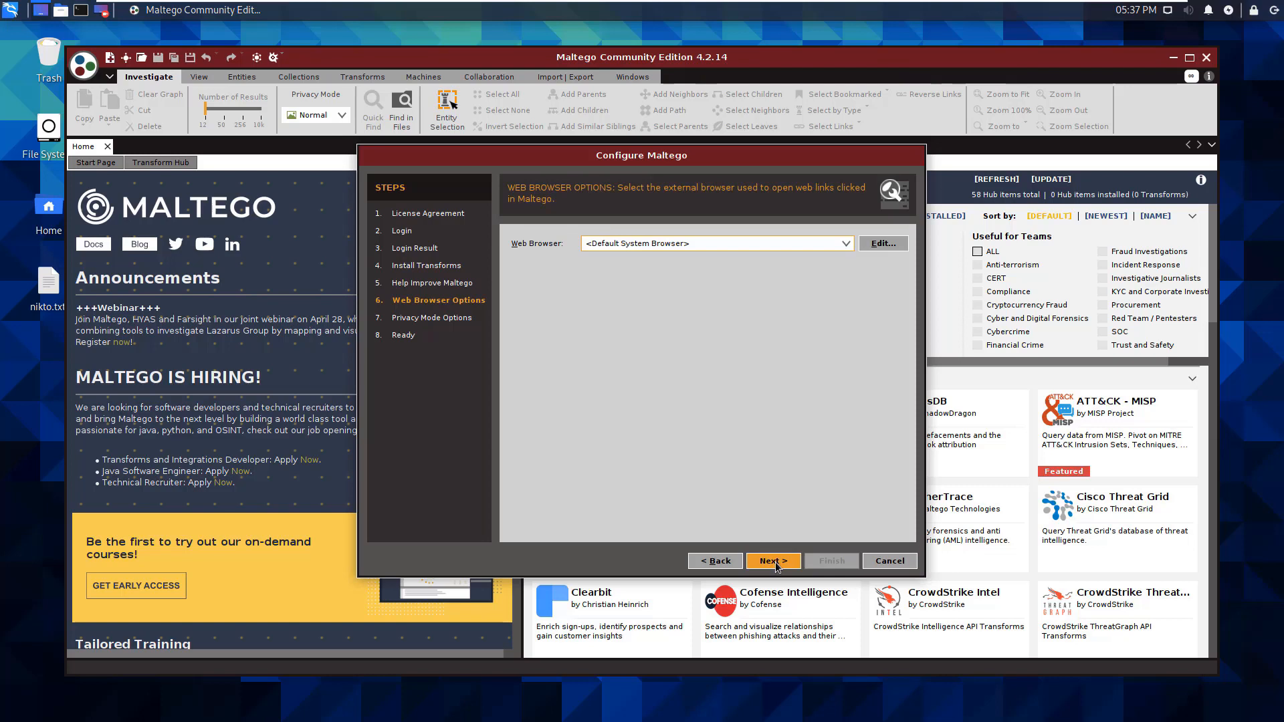
click(709, 241)
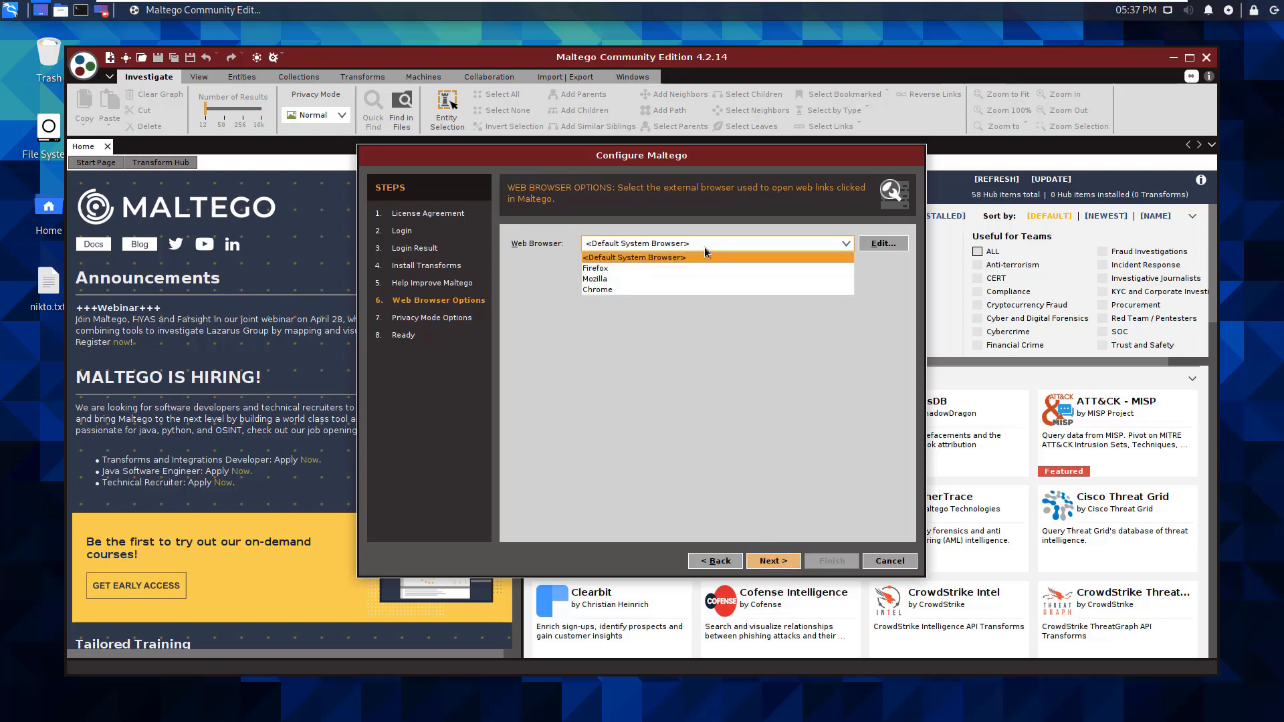
click(689, 268)
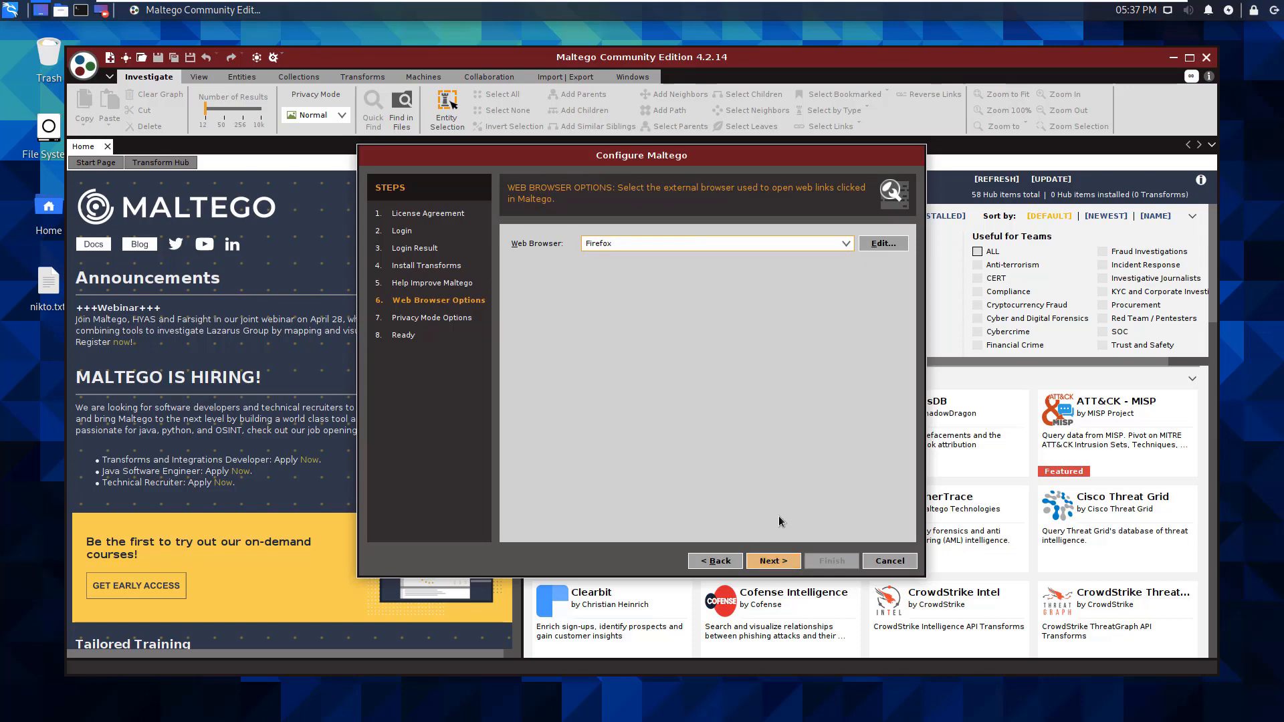
click(763, 565)
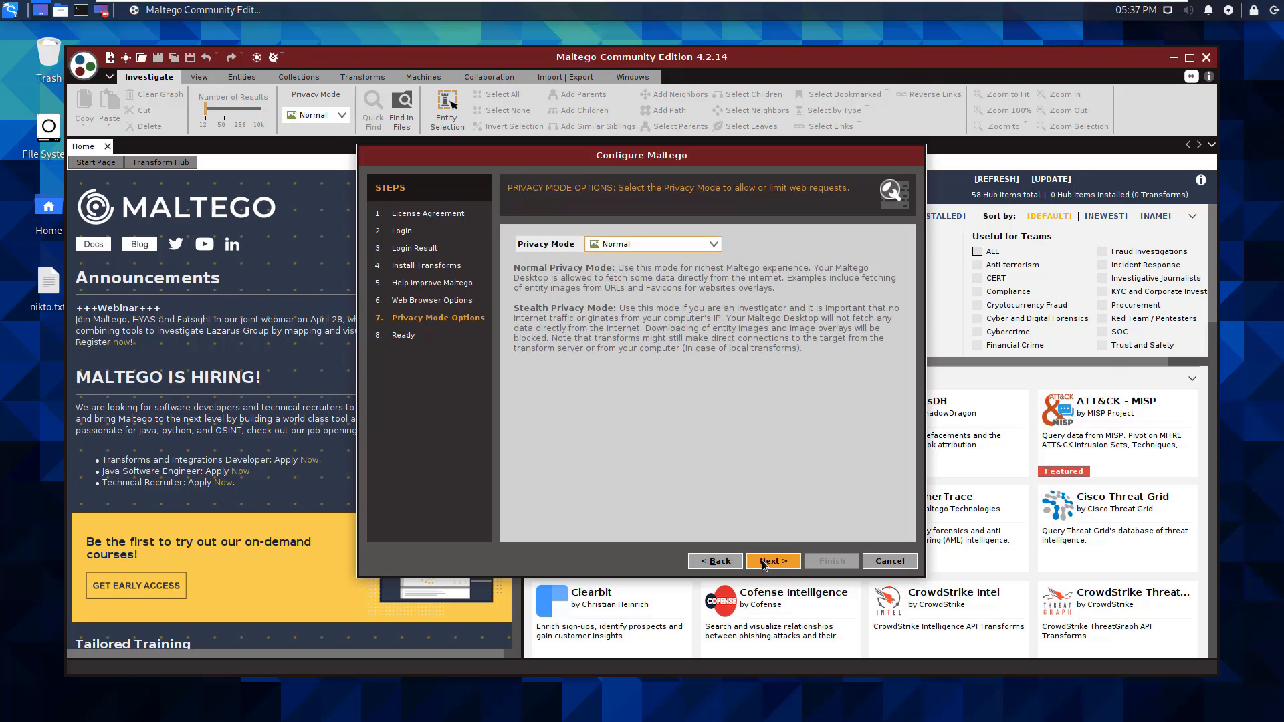
Finish the setup in Normal privacy mode with a blank graph, acknowledging the privacy policy change notice
click(764, 565)
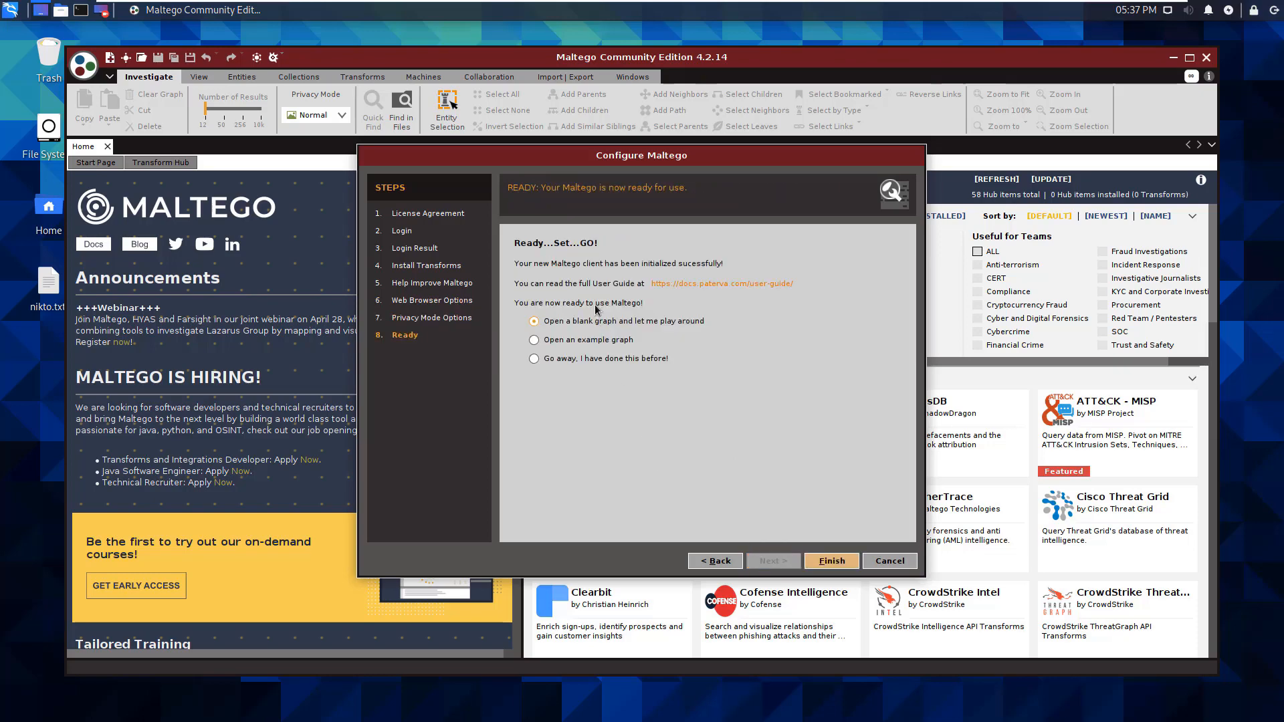
click(832, 561)
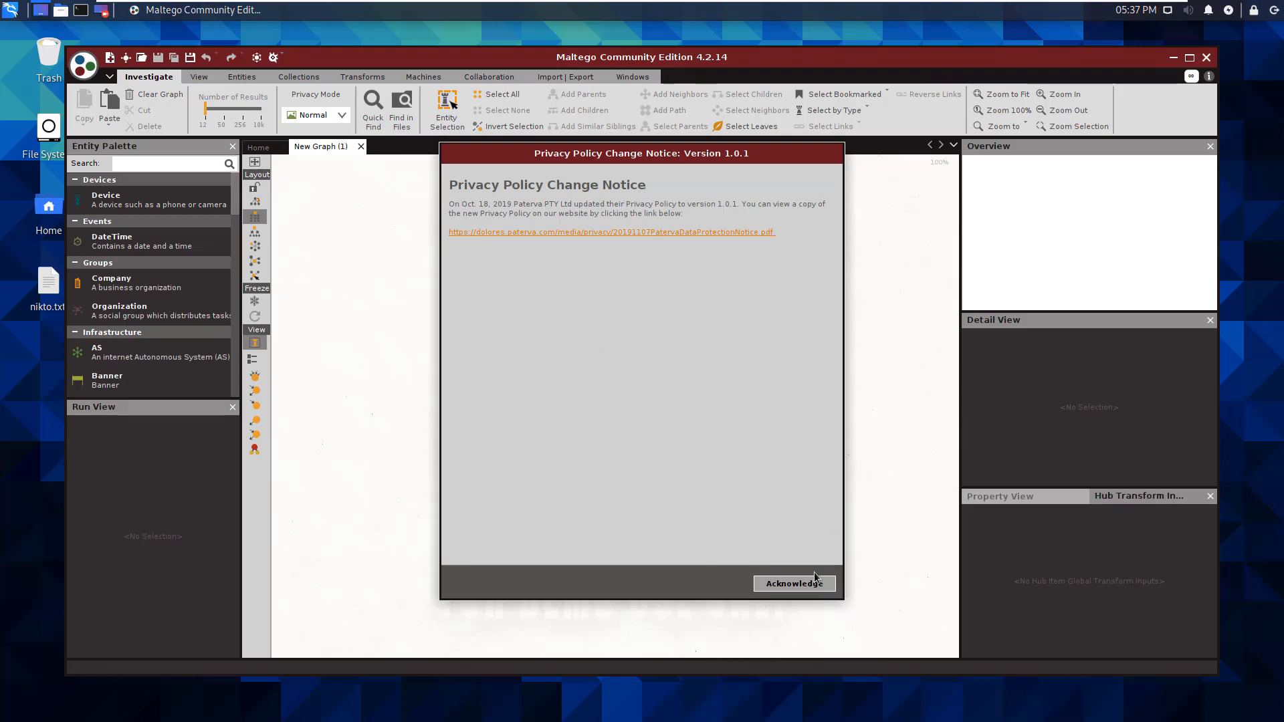
click(782, 583)
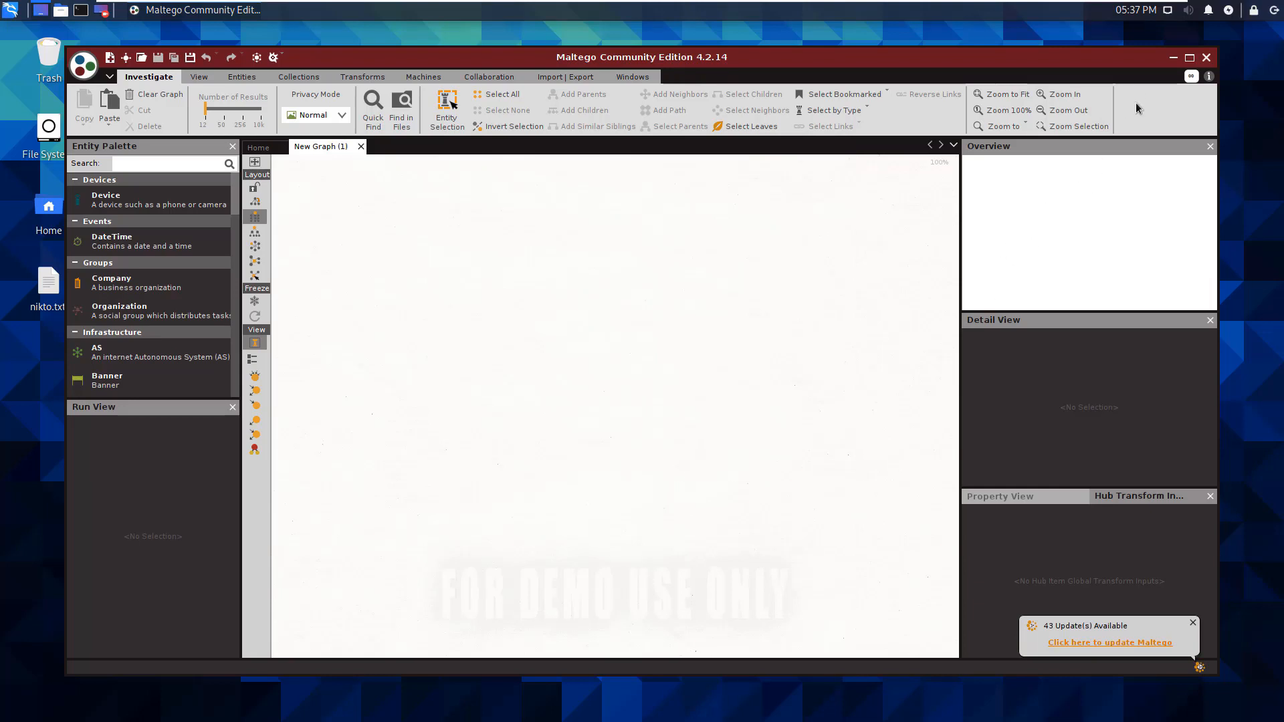
Maximize the window and place a Domain entity from the Infrastructure group on the blank graph
click(1185, 61)
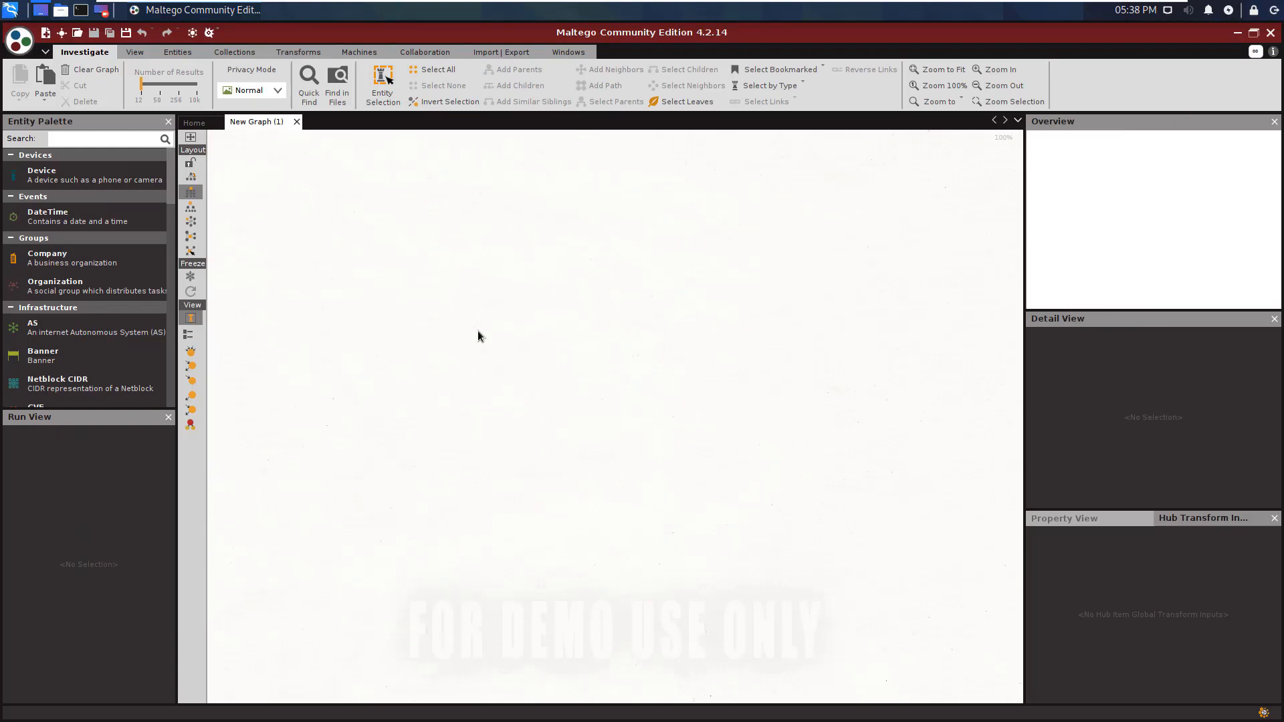
scroll(120, 363, down, 2)
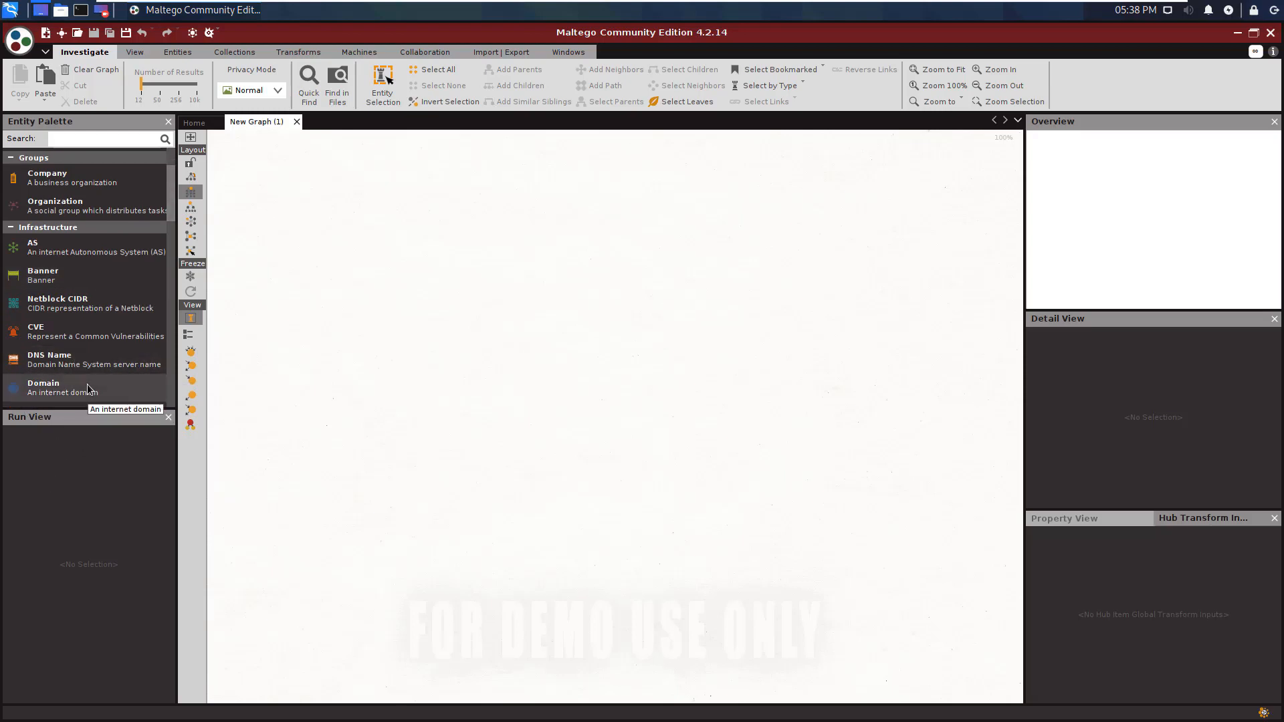
scroll(88, 388, up, 2)
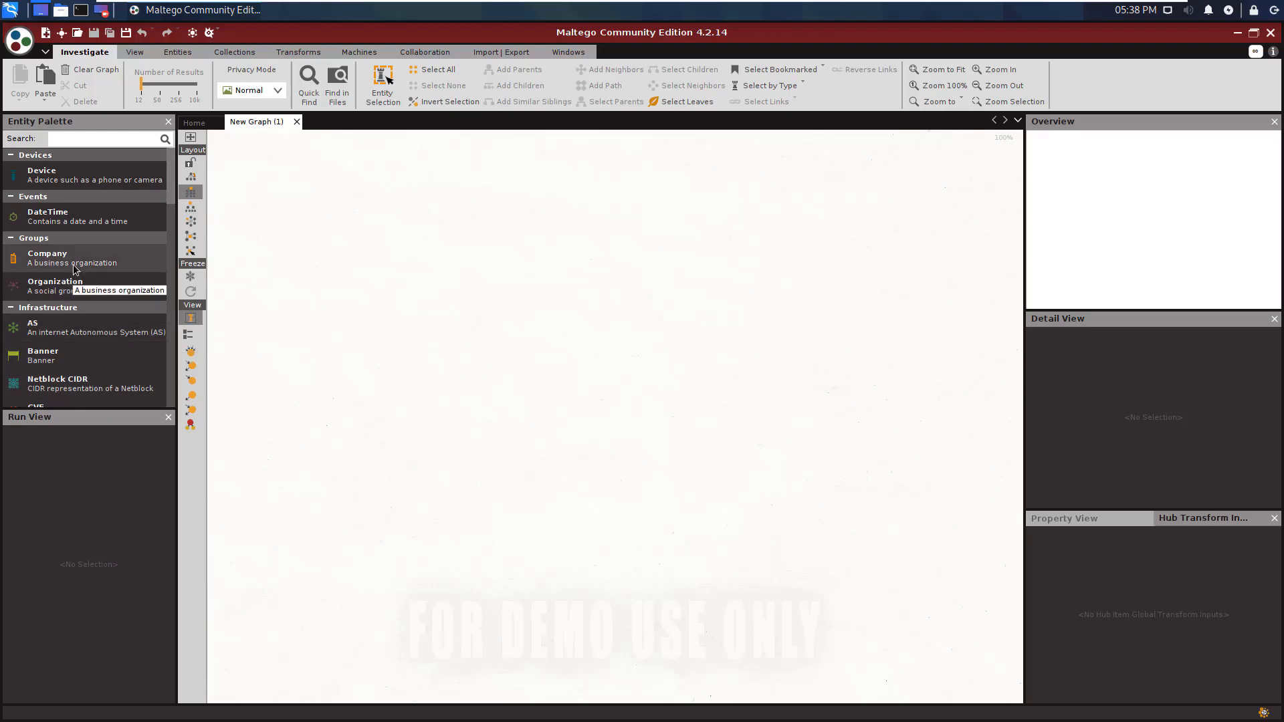
scroll(75, 261, down, 2)
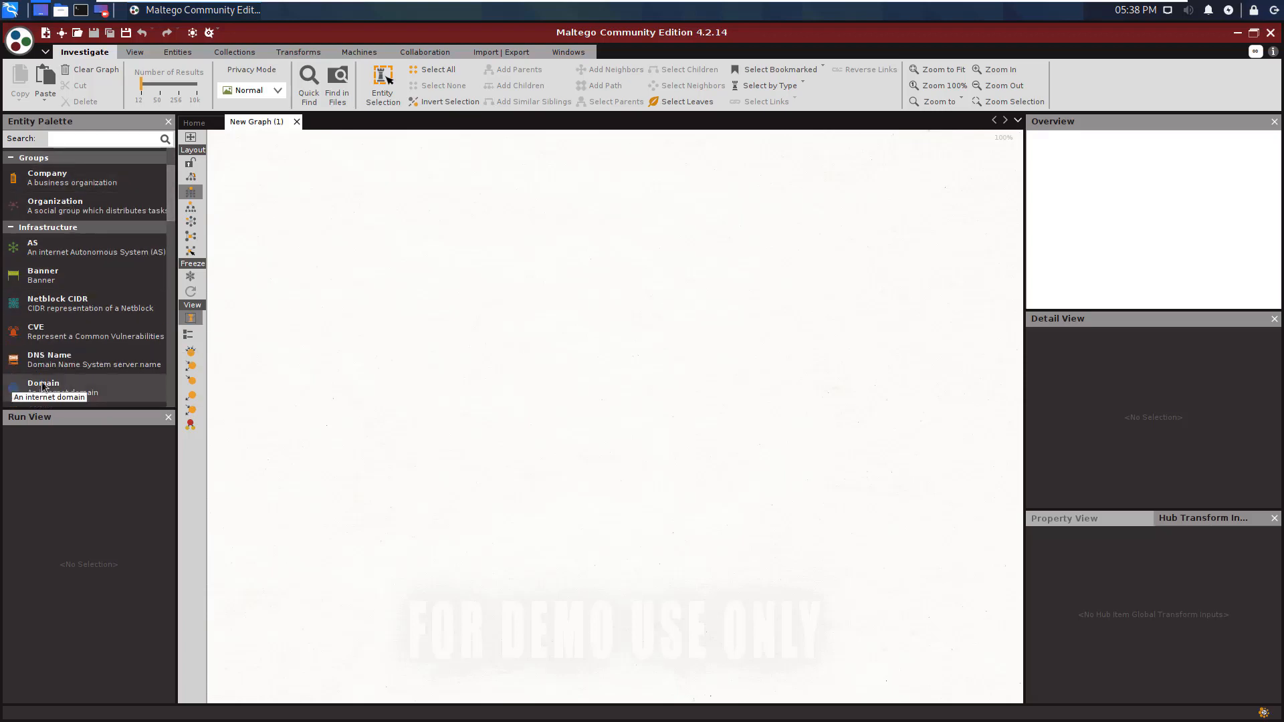
drag(49, 387, 441, 313)
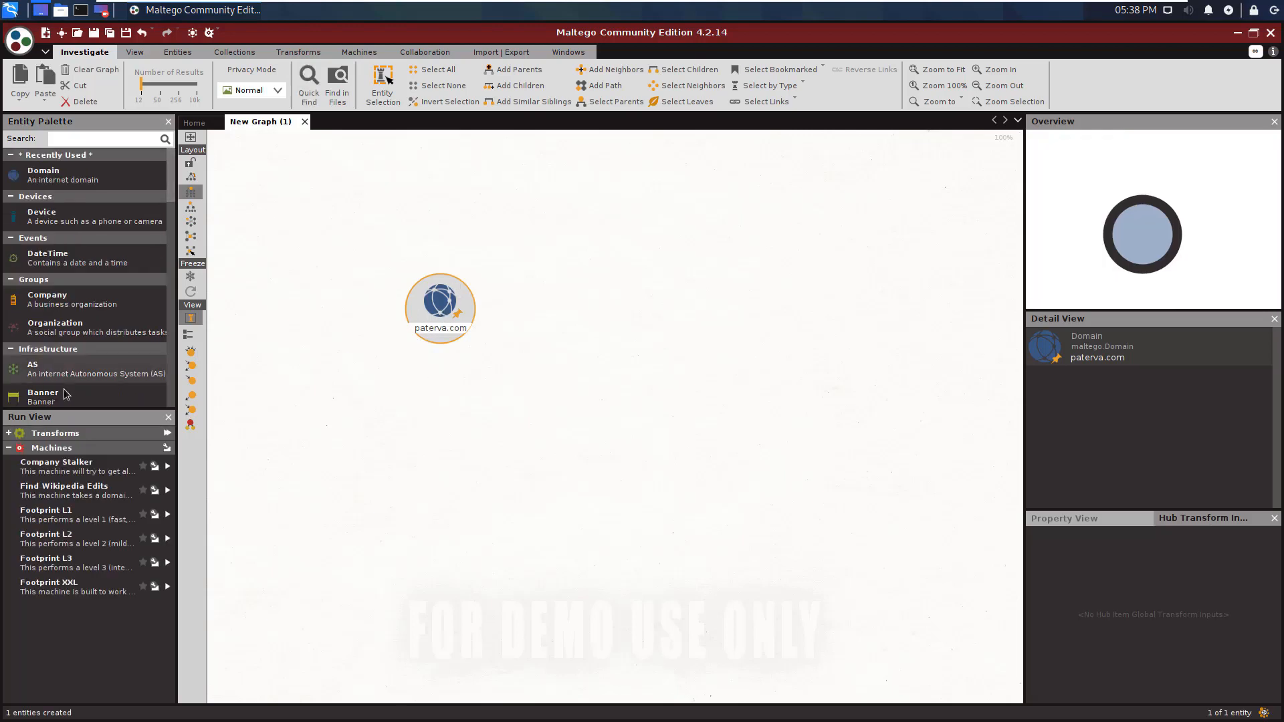
right_click(446, 332)
click(440, 328)
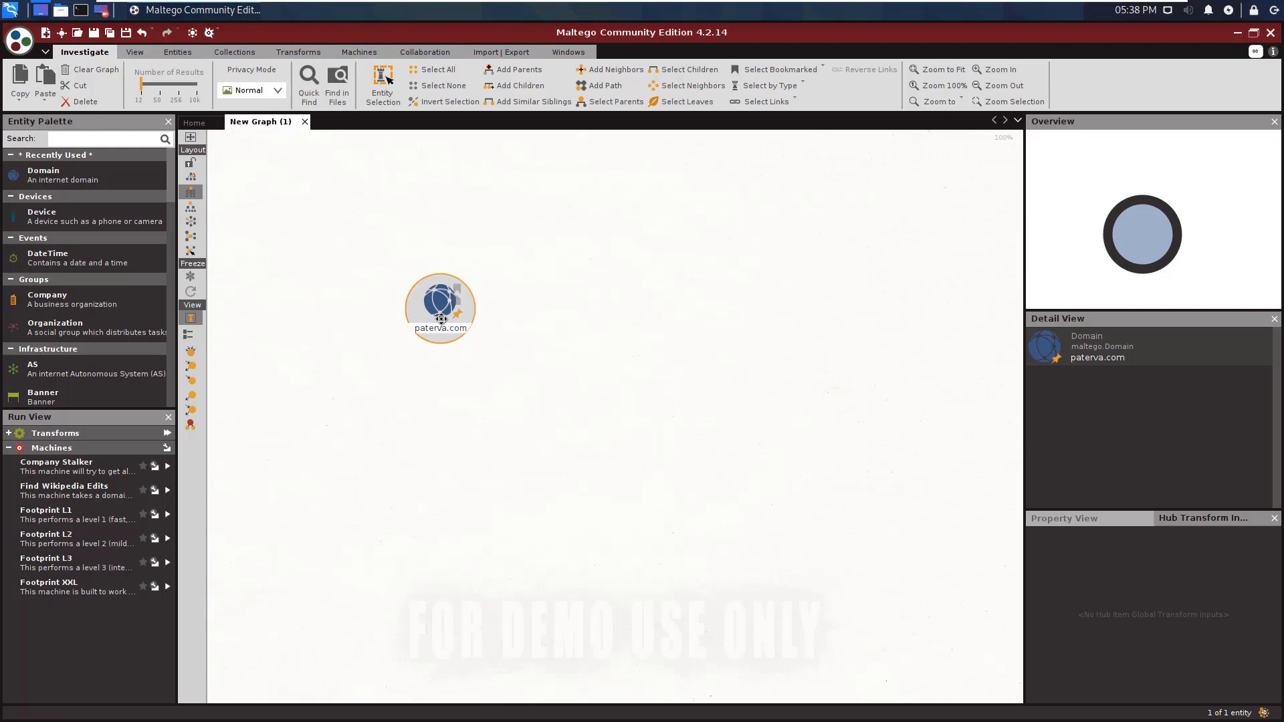
right_click(440, 318)
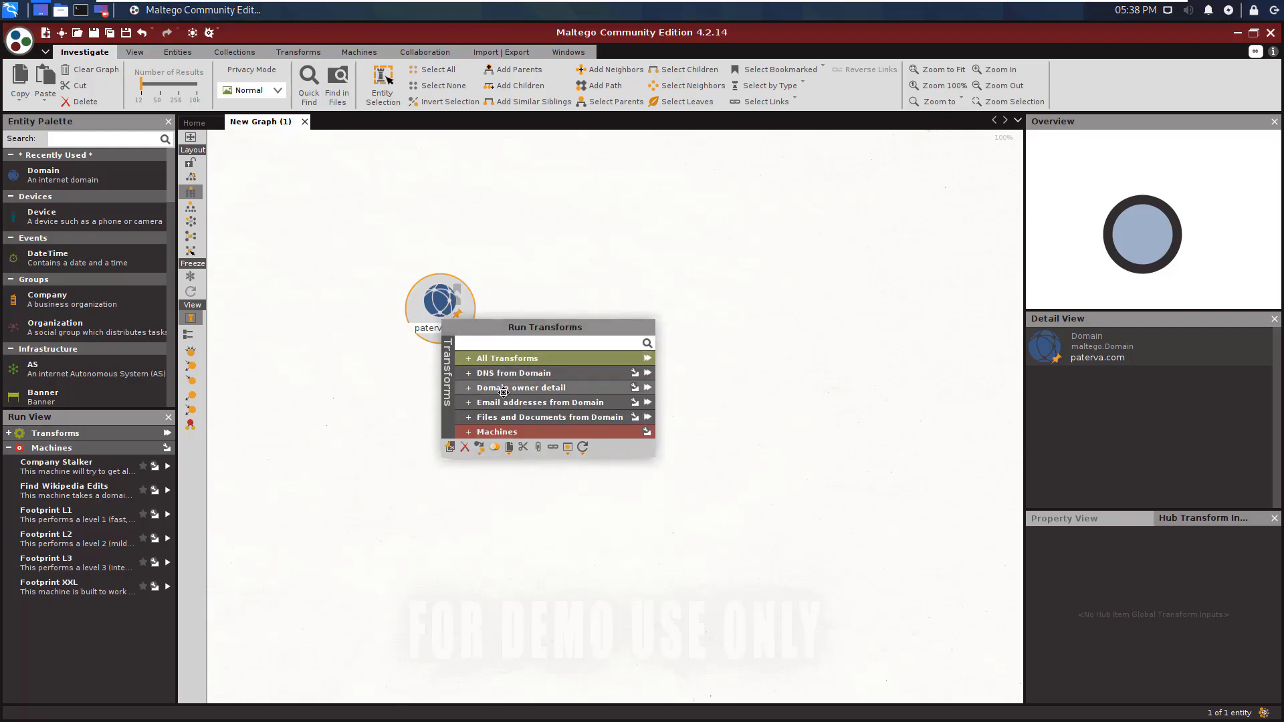
click(428, 313)
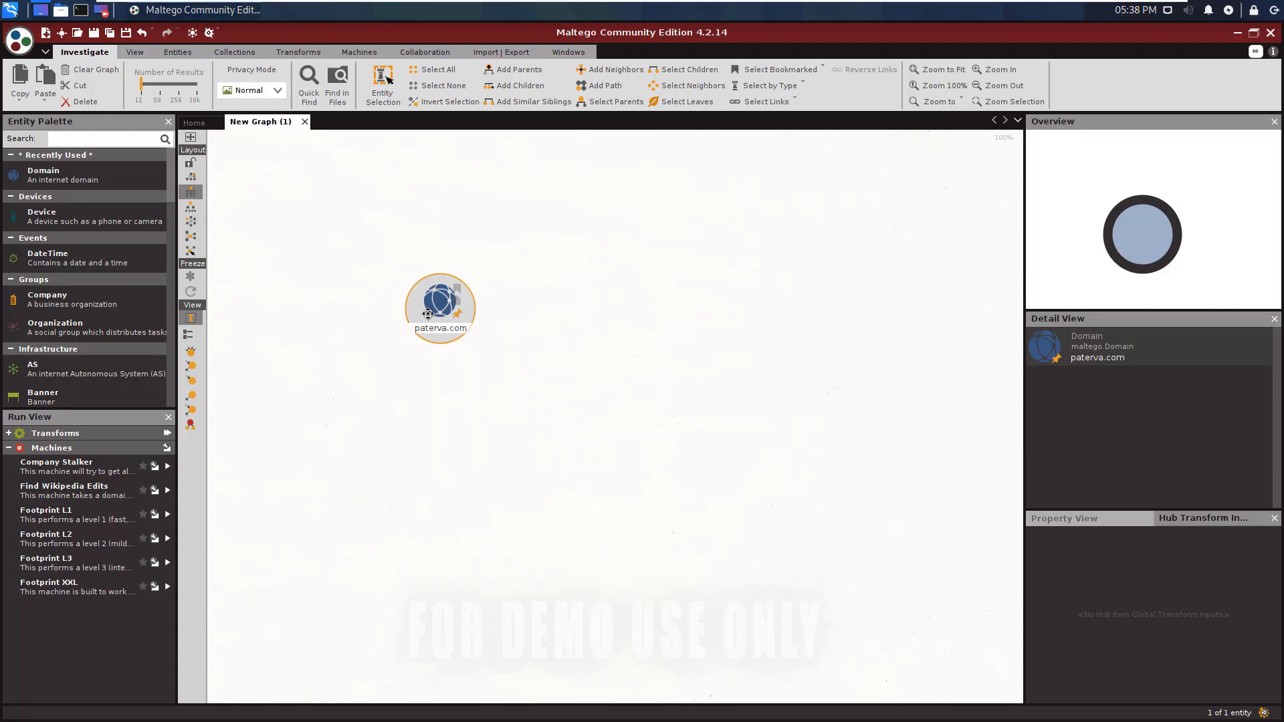
Set the Domain entity's domain name to hackthebox.eu in its details, and deselect the entity
double_click(428, 313)
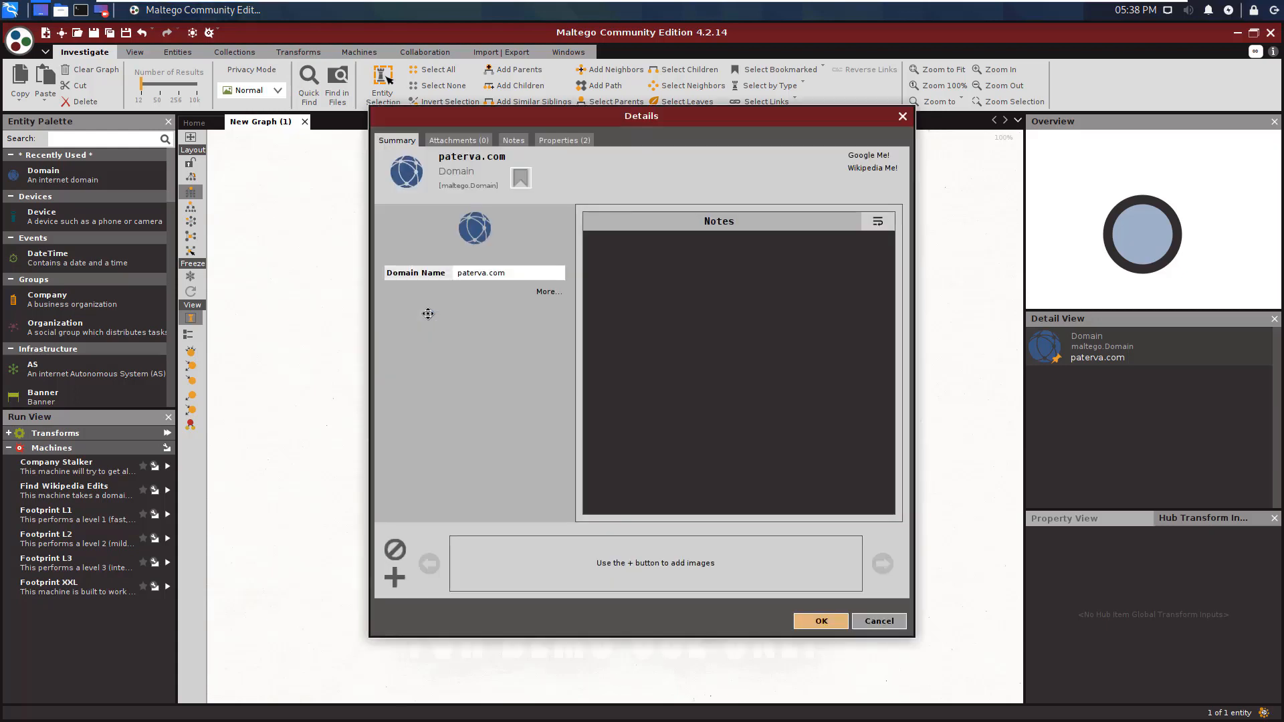
click(461, 274)
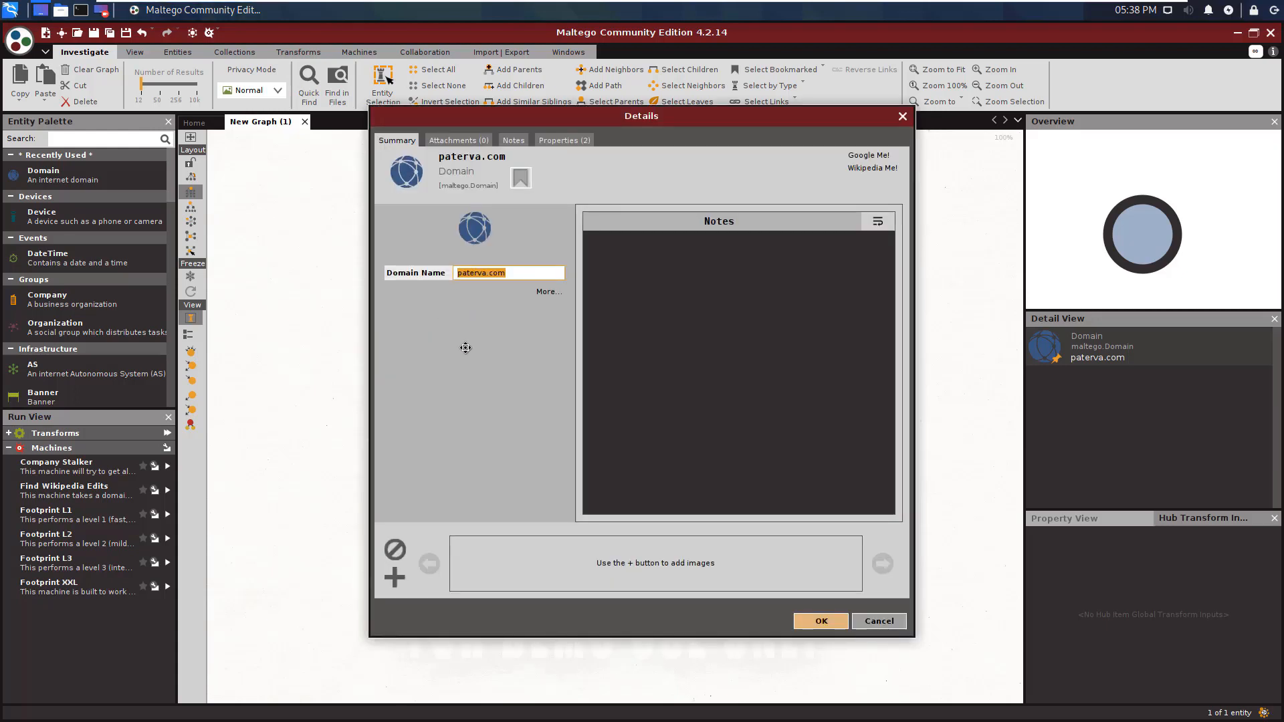
text(hackthebox.eu)
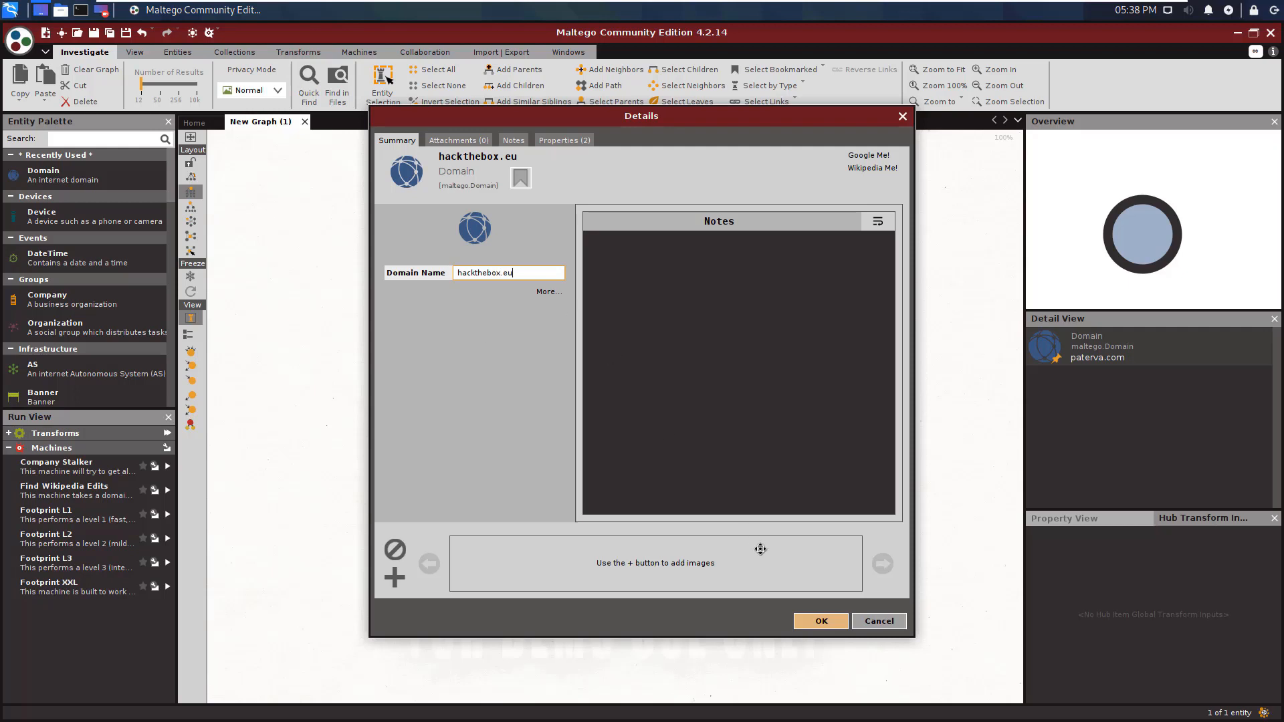
click(816, 616)
click(593, 468)
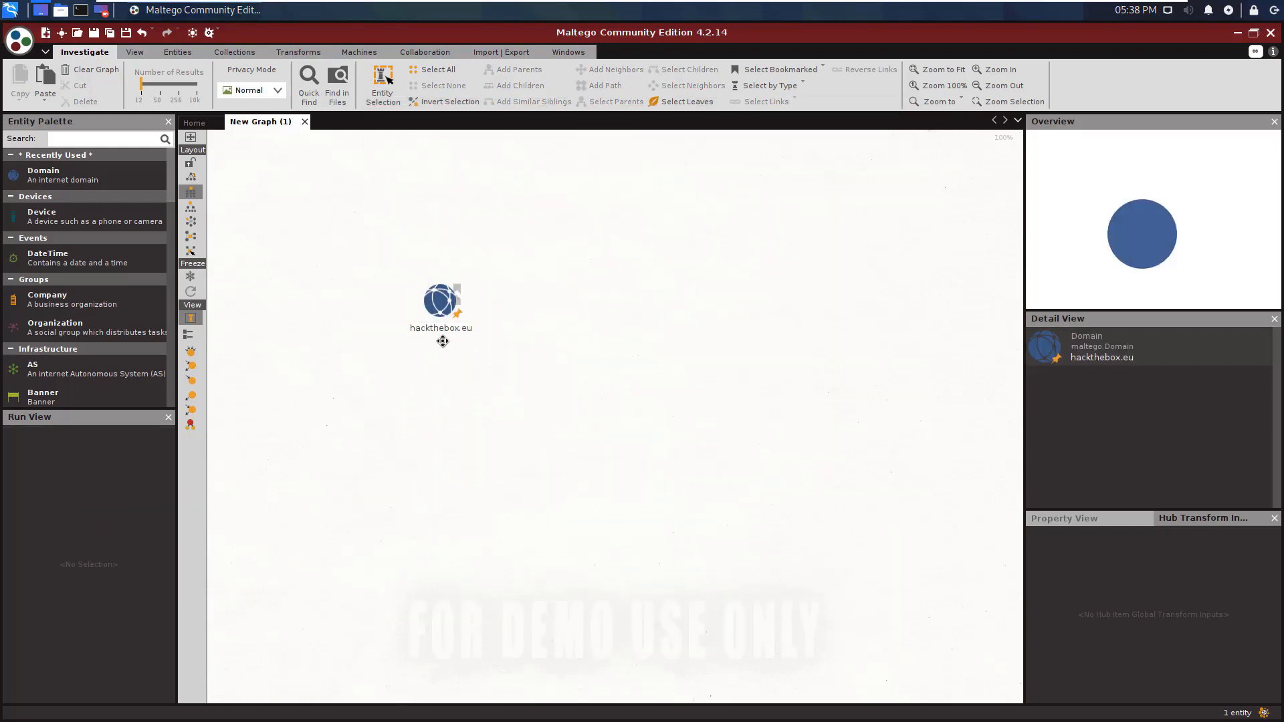
Run the domain owner detail transform To Email address [From whois info] on the hackthebox.eu entity
right_click(433, 303)
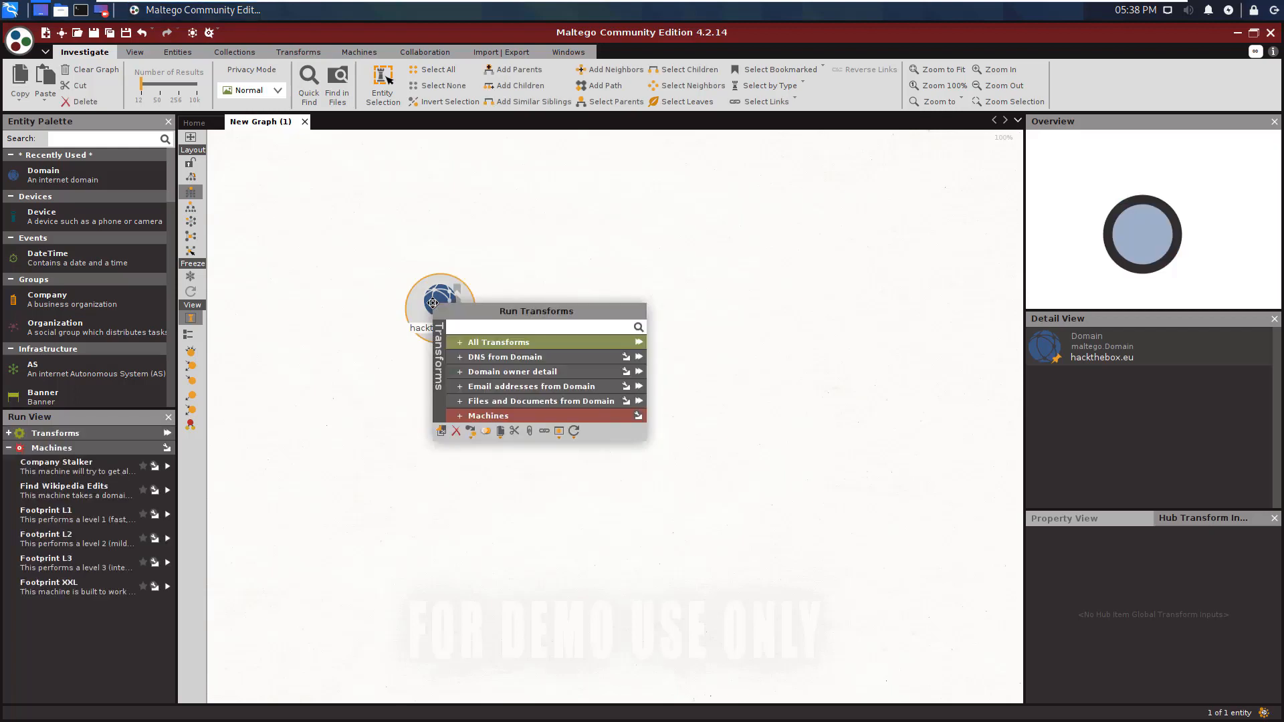
click(458, 372)
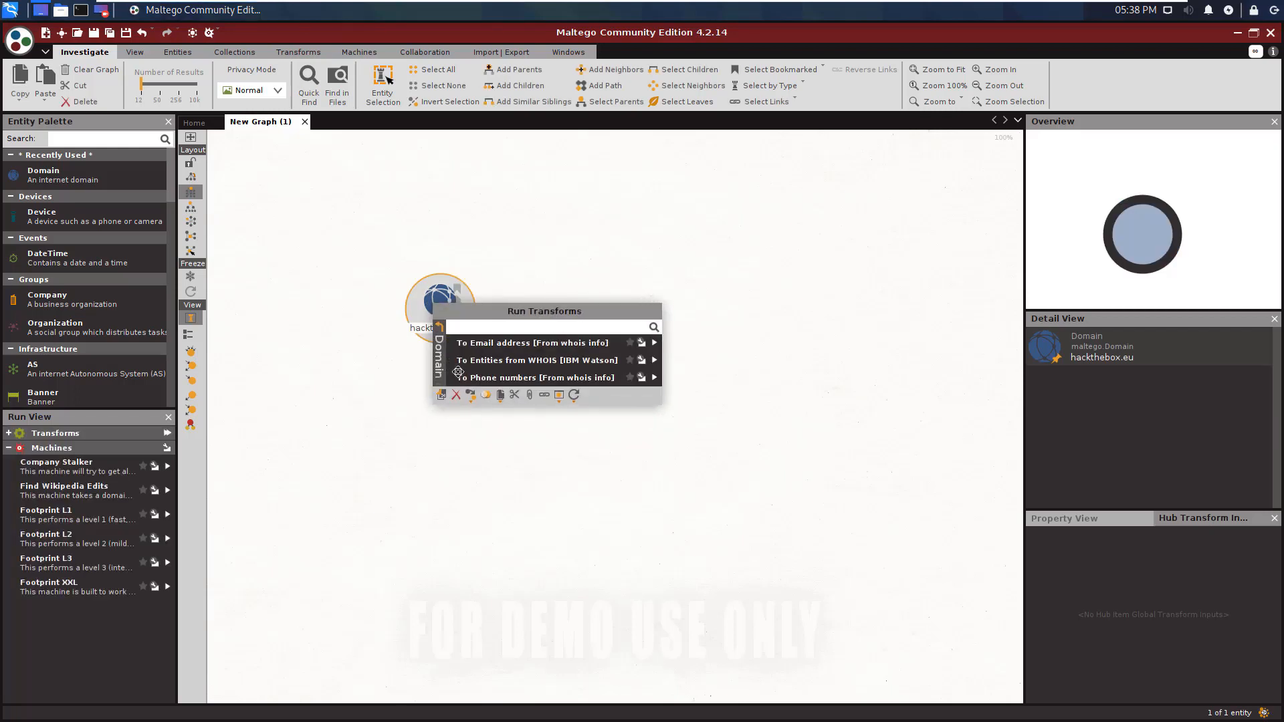
click(493, 346)
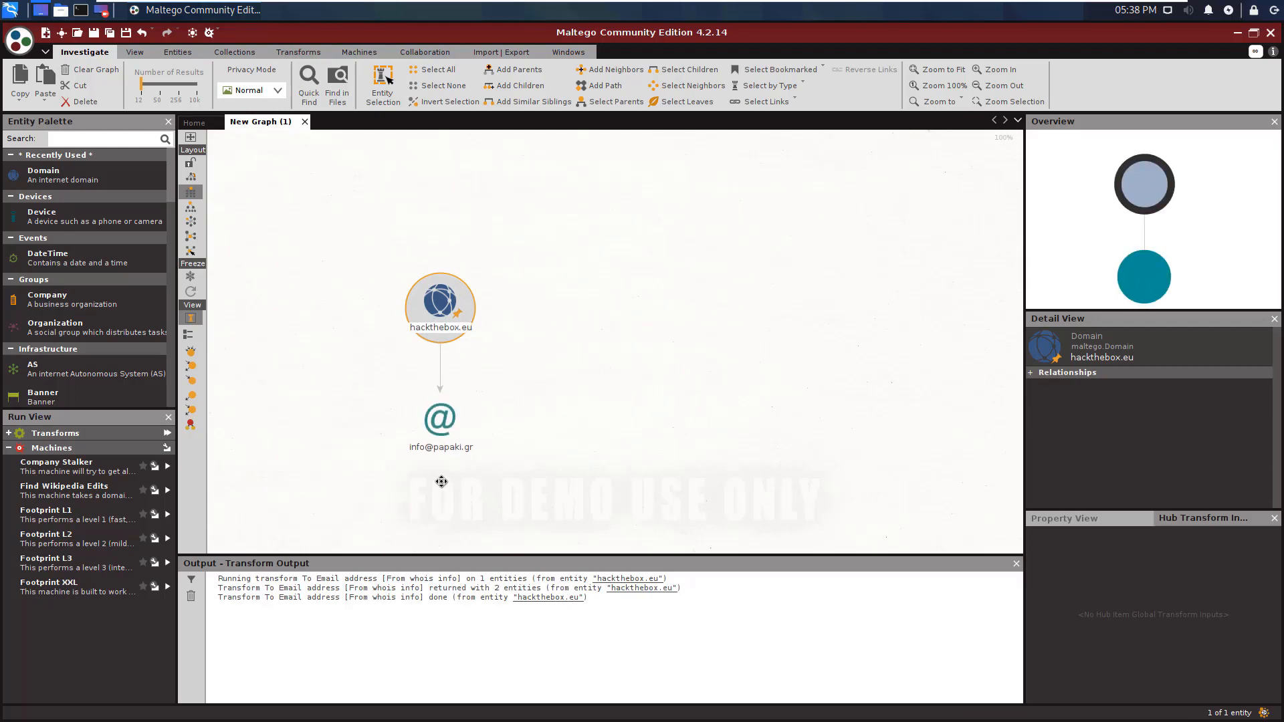
Run the transform To IP Addresses [within Properties] on the email address entity linked to hackthebox.eu, and clear the selection
click(438, 438)
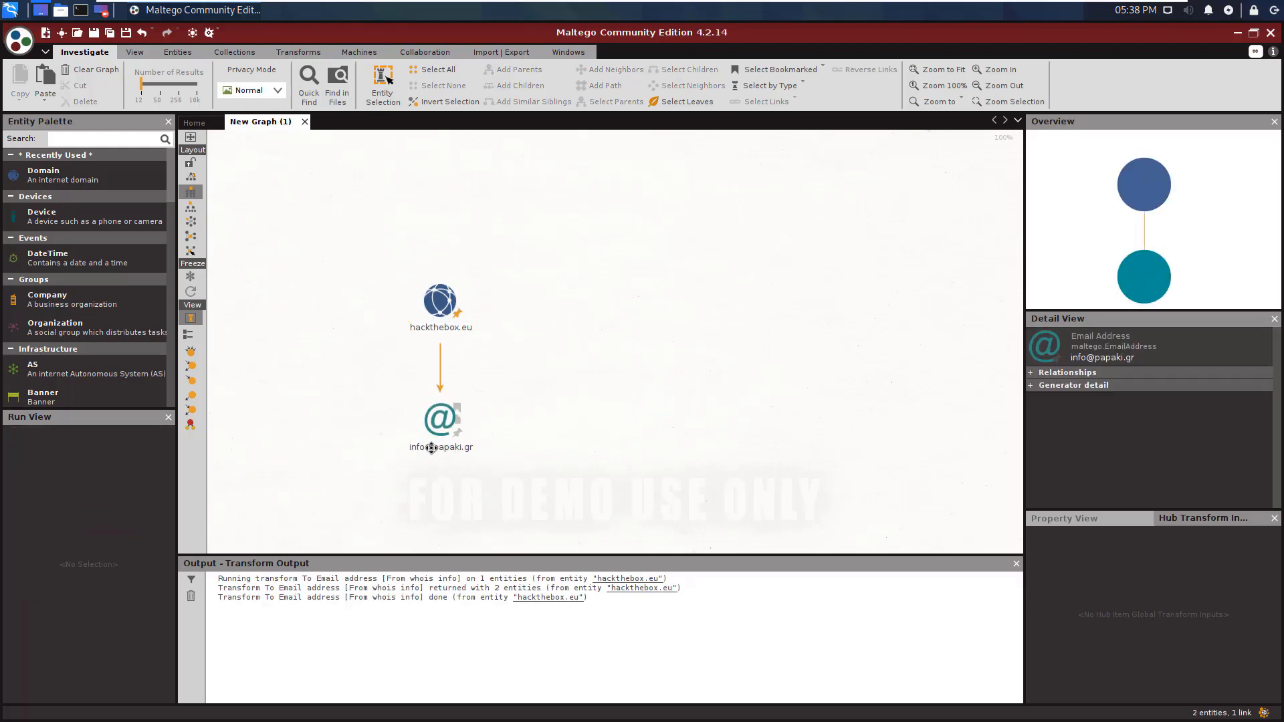
click(433, 443)
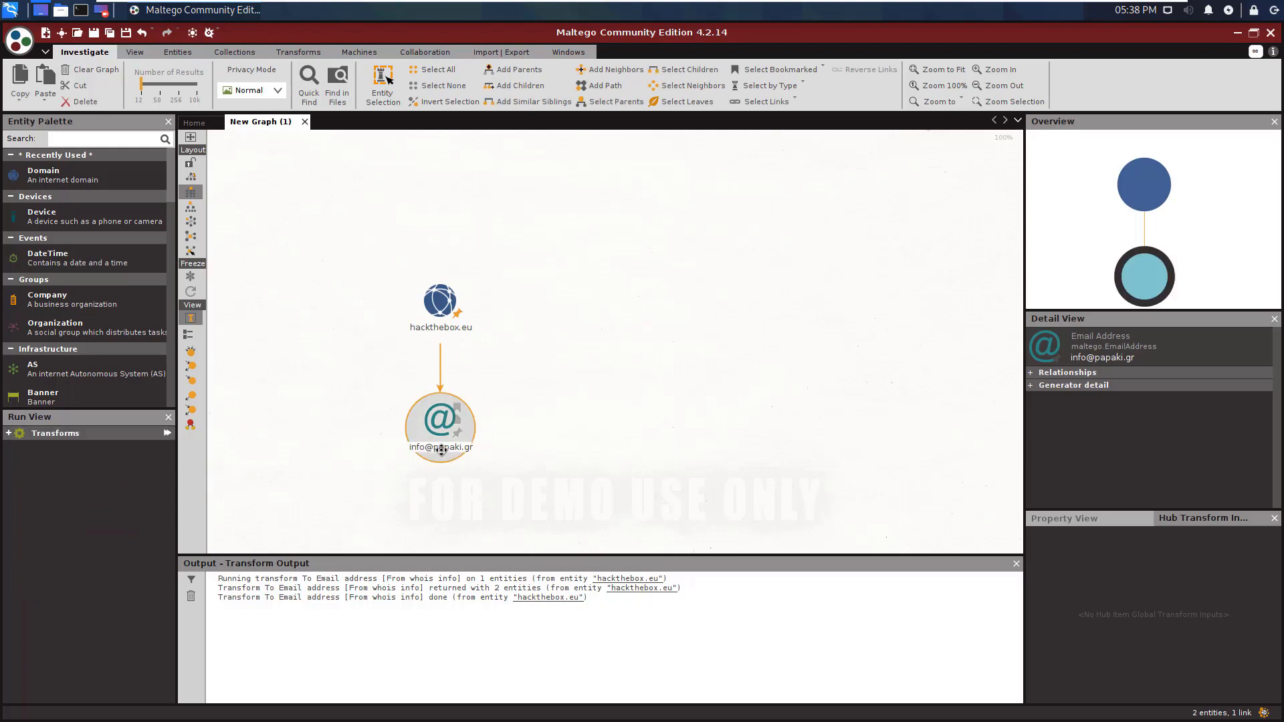
right_click(429, 432)
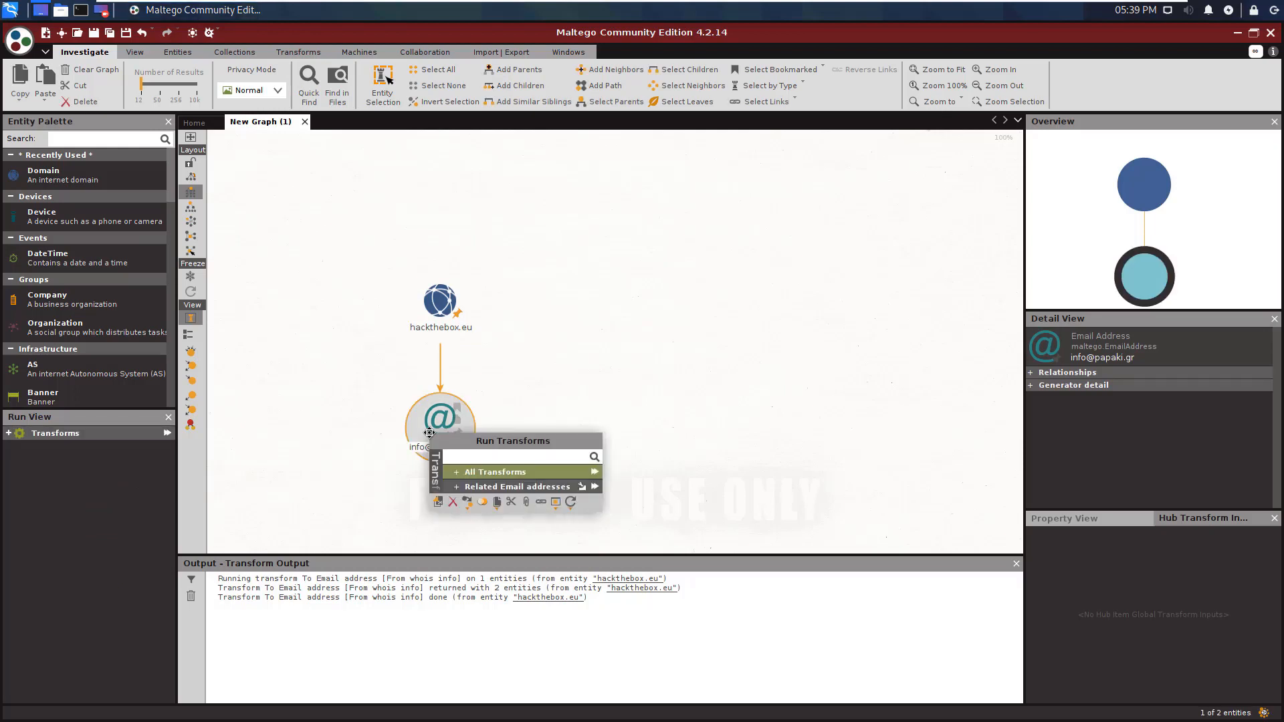
click(467, 471)
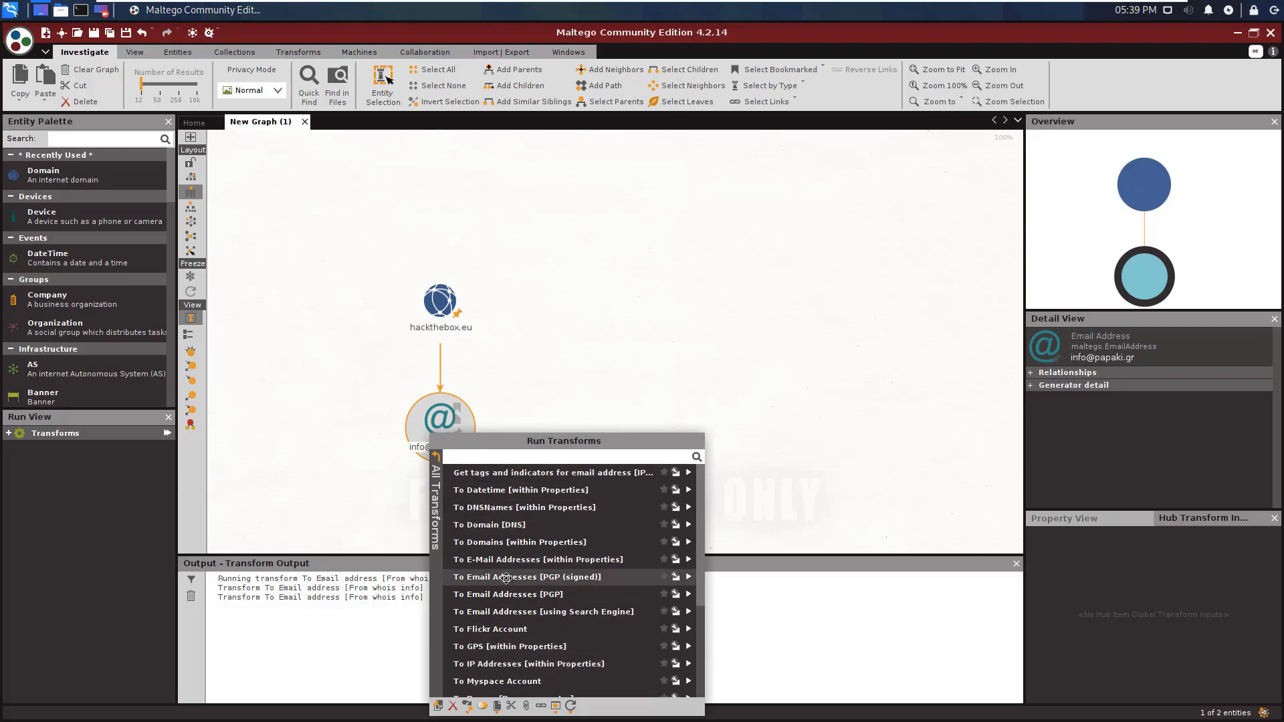
click(487, 666)
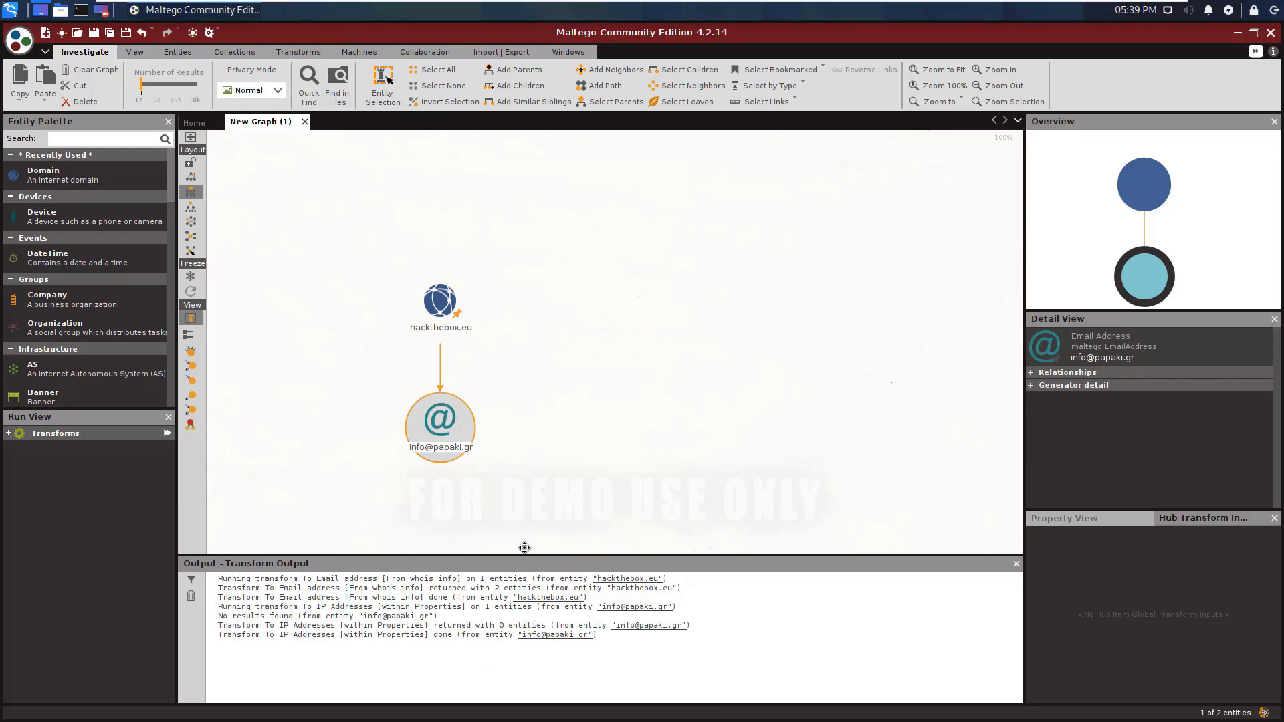
click(535, 462)
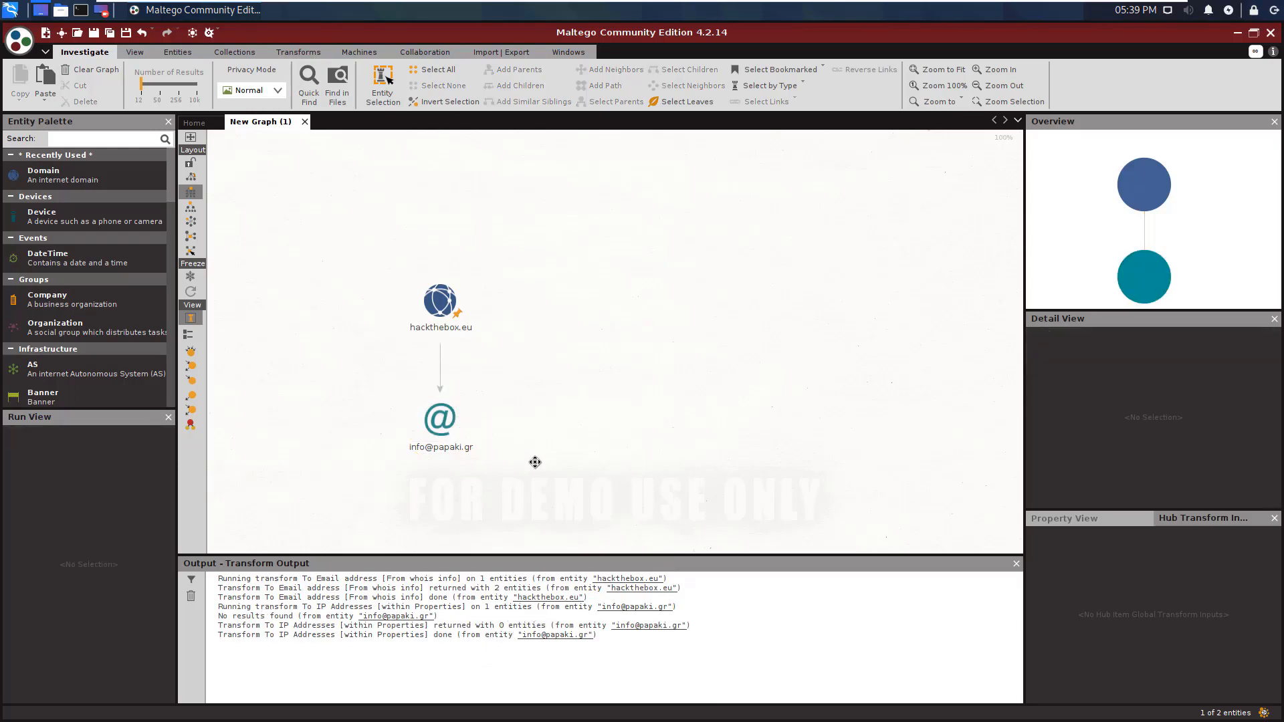
right_click(441, 298)
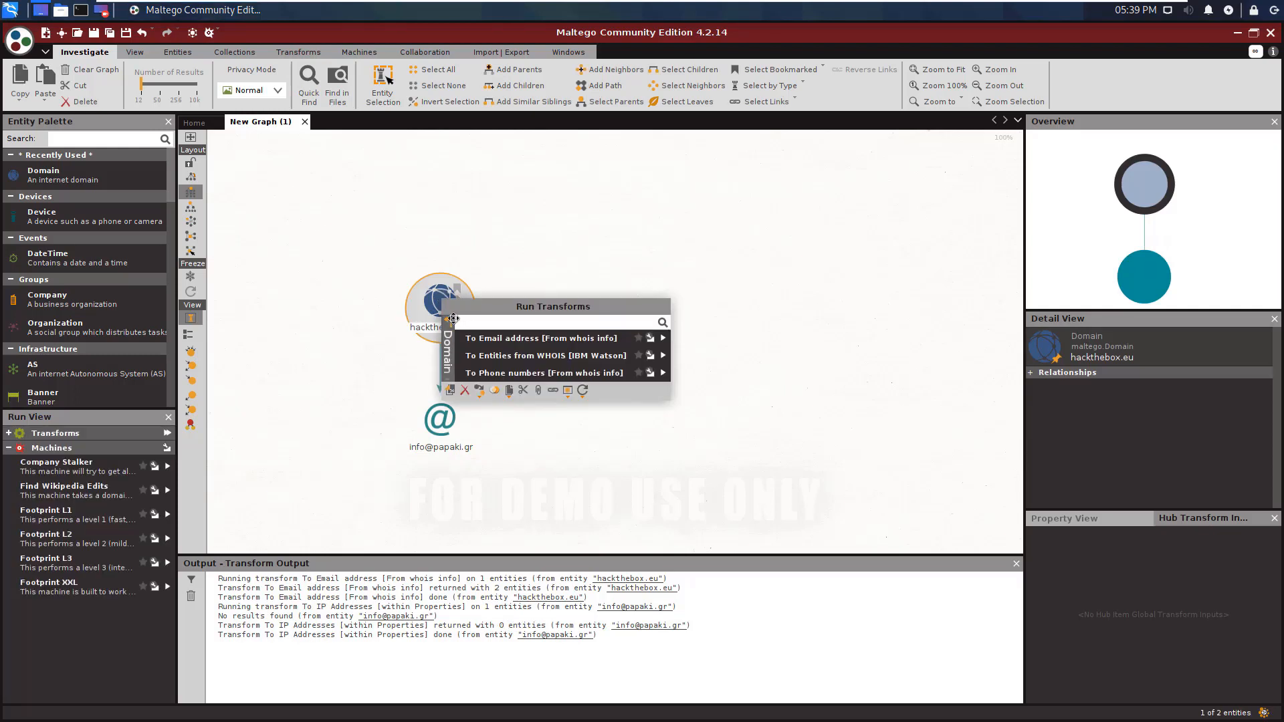
click(450, 320)
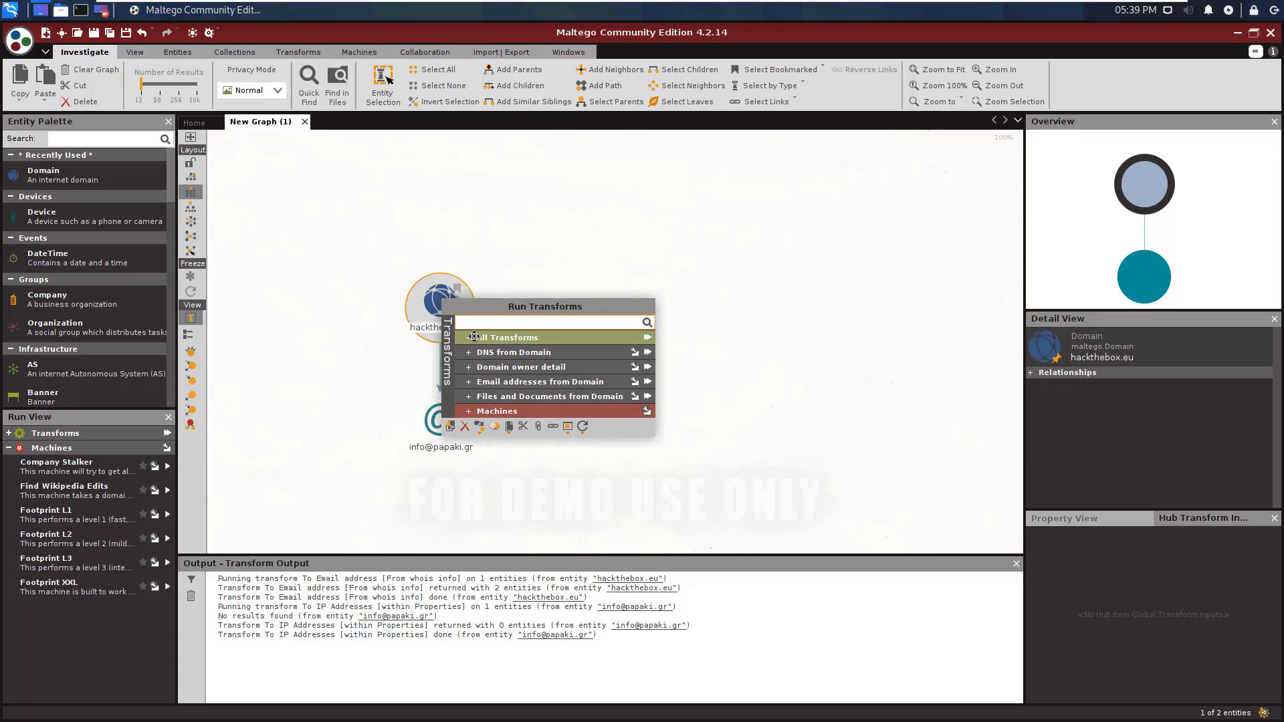
click(507, 383)
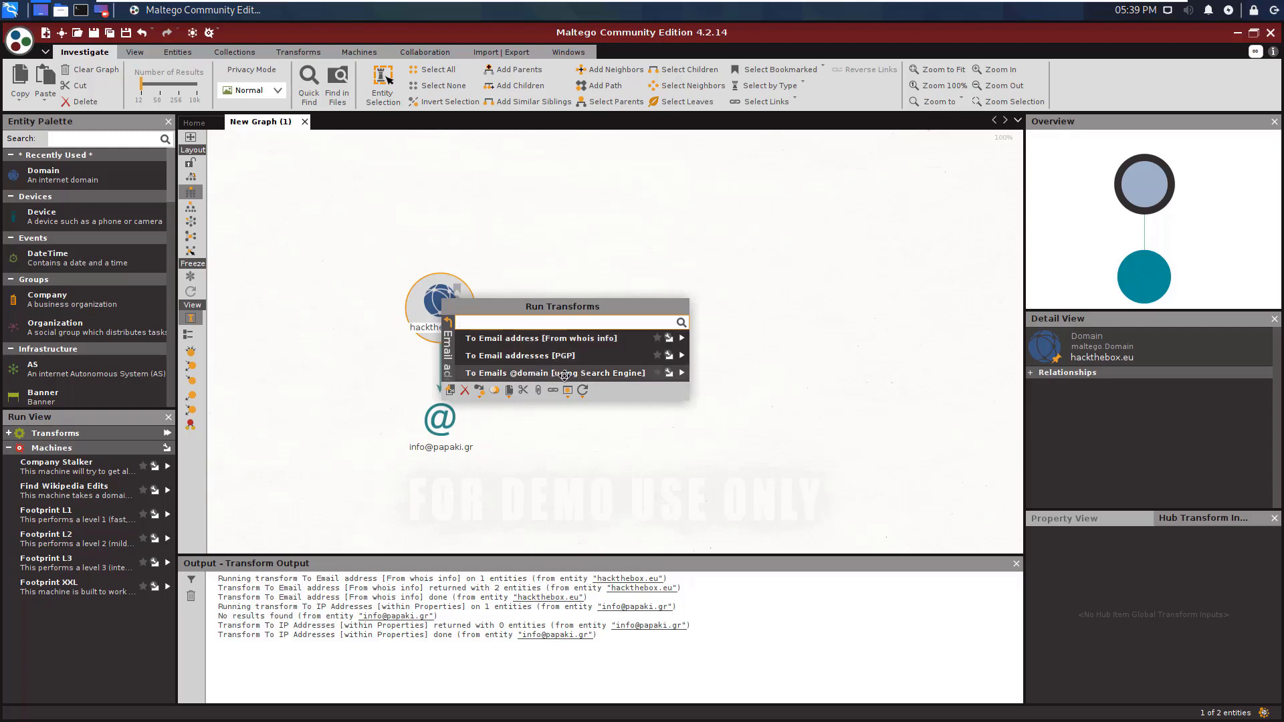
click(597, 377)
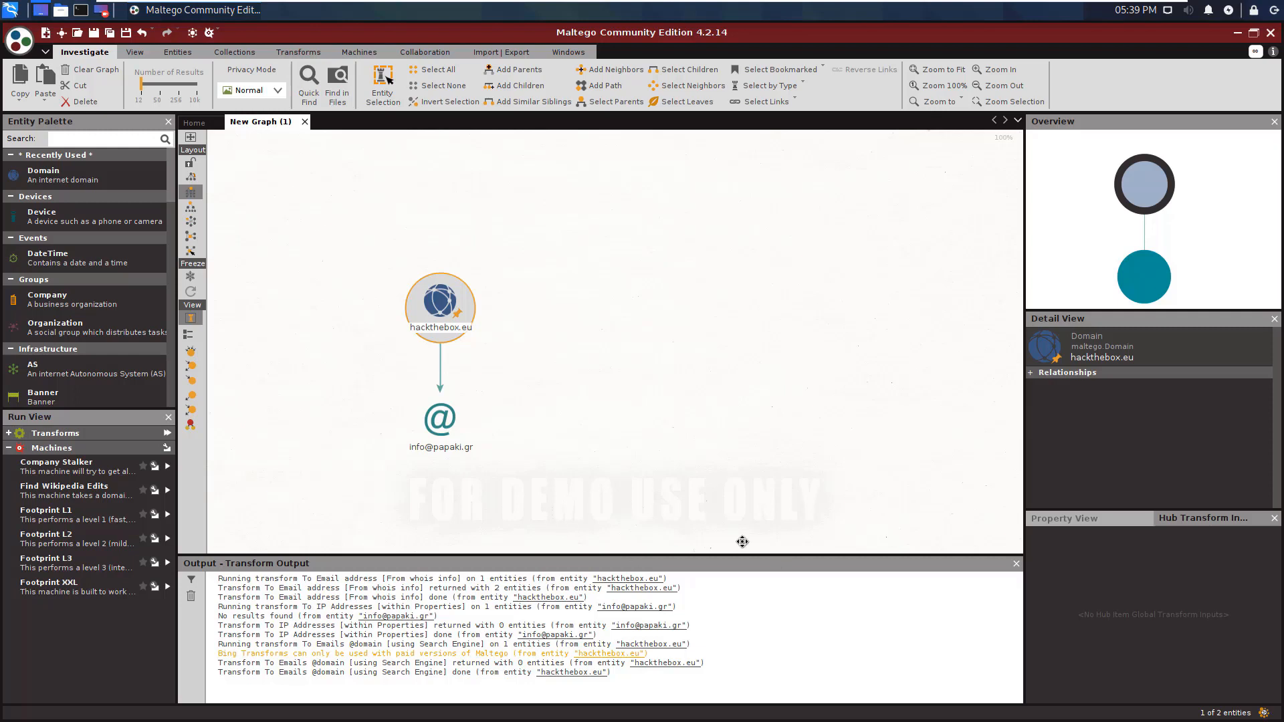
click(596, 435)
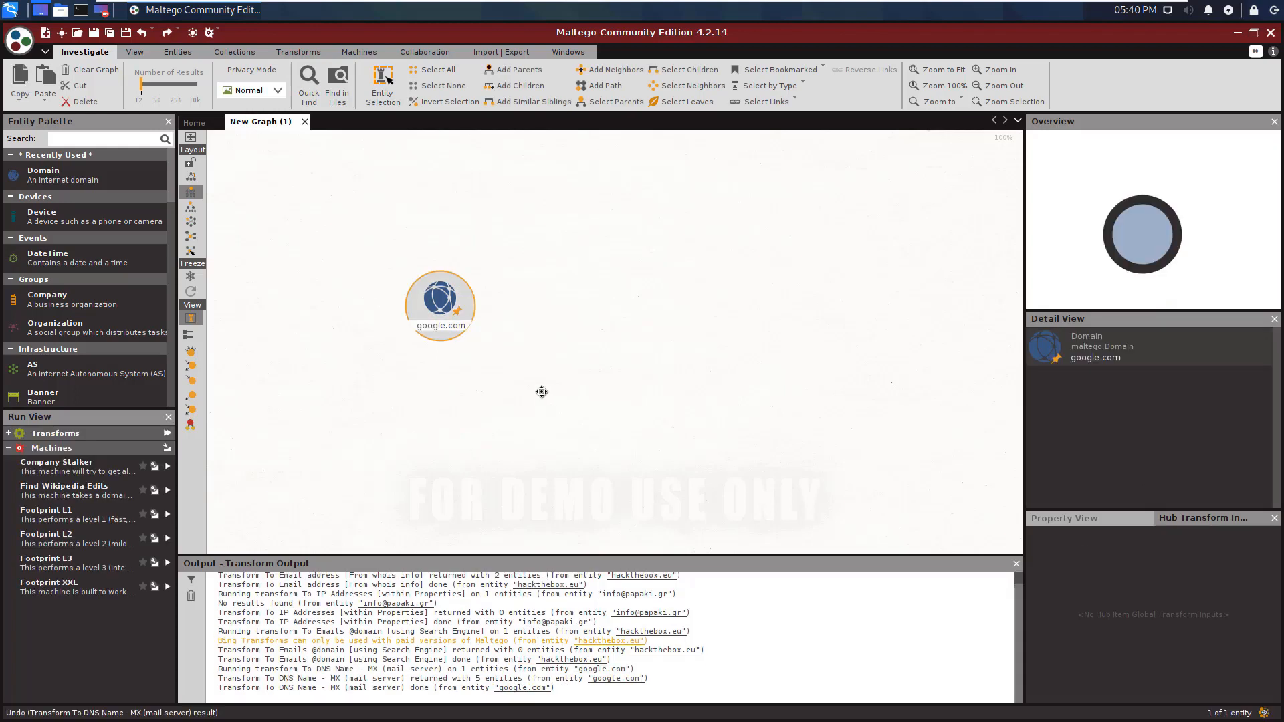
Run the transform To DNS Name (interesting) [Robtex] on the google.com entity, and inspect the returned DNS entities
click(542, 392)
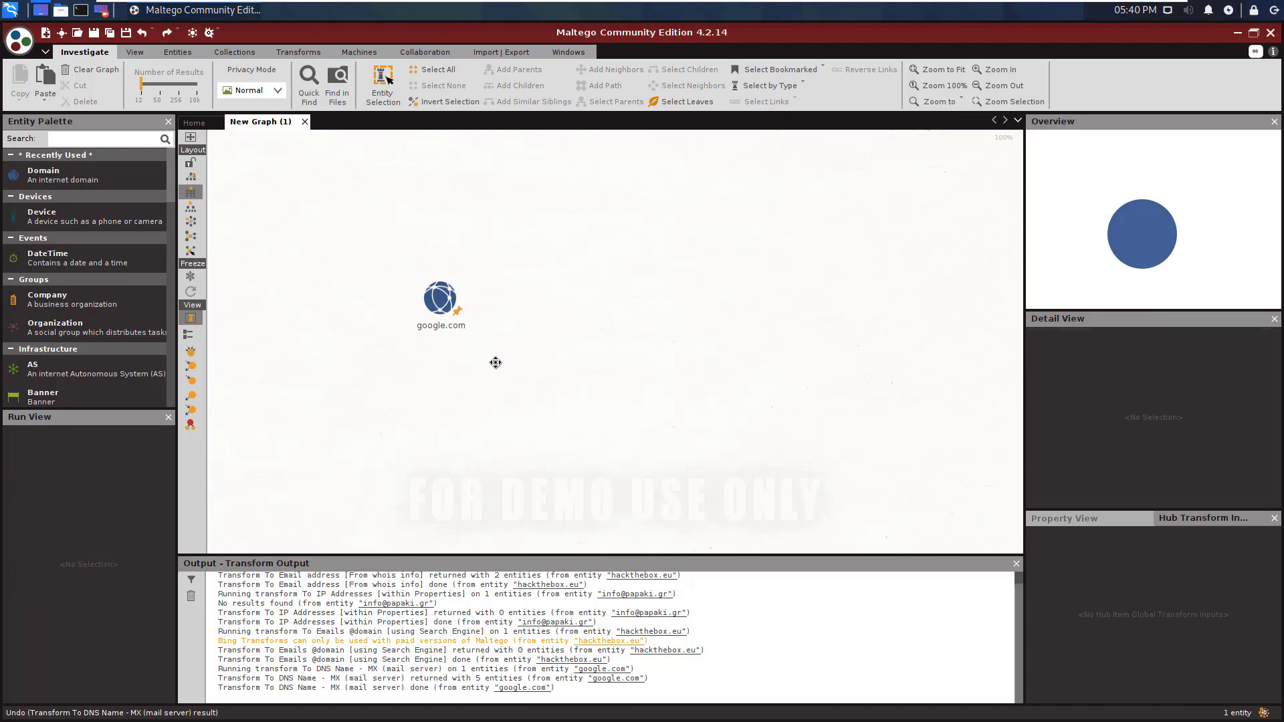
right_click(424, 308)
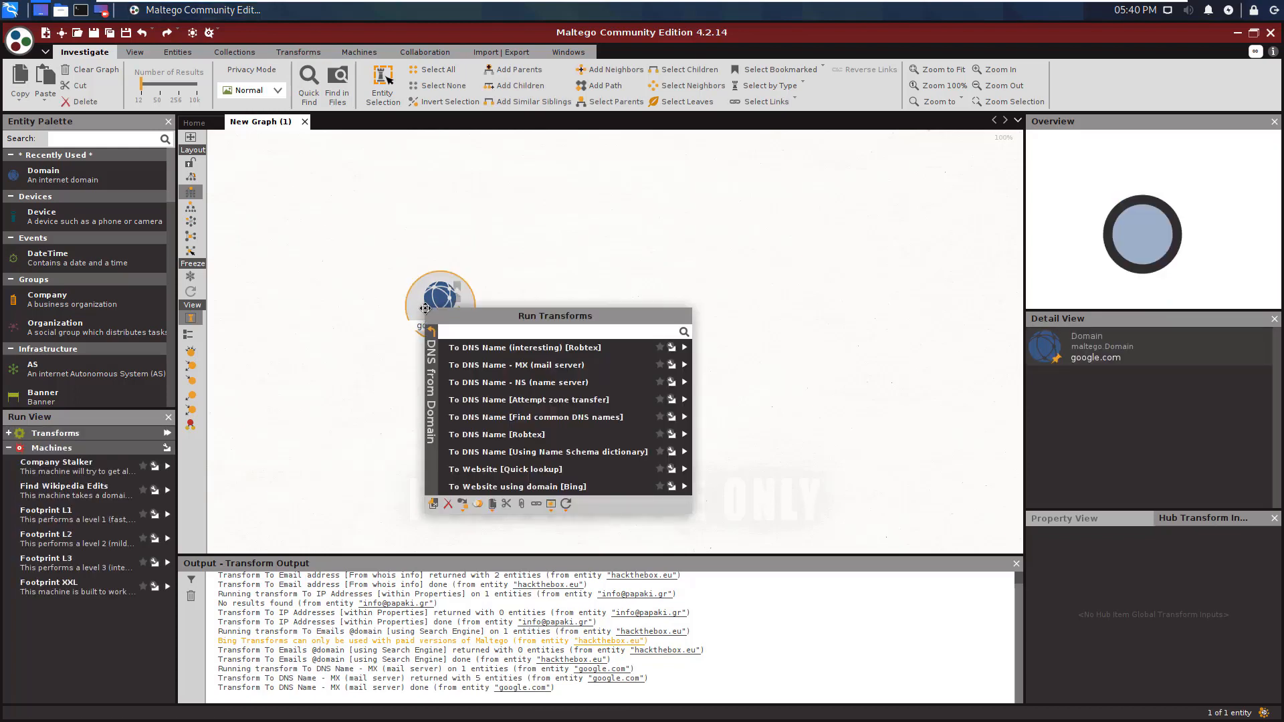
click(431, 332)
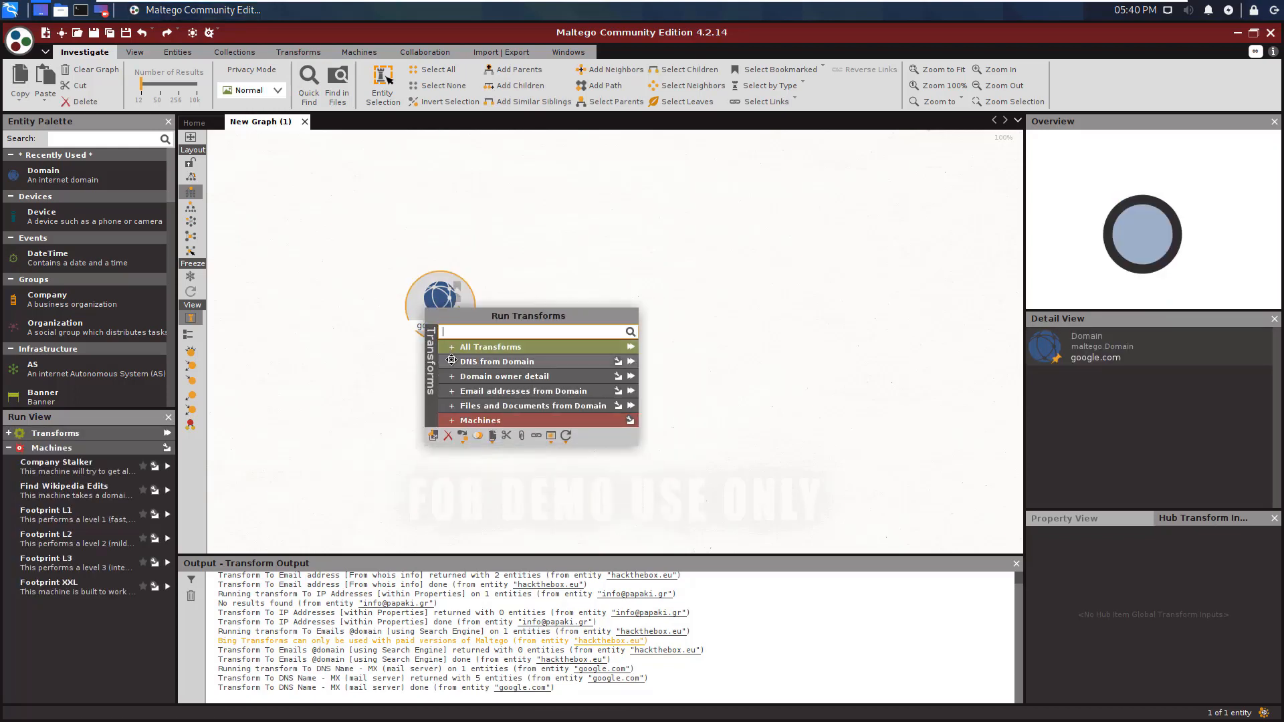
click(452, 361)
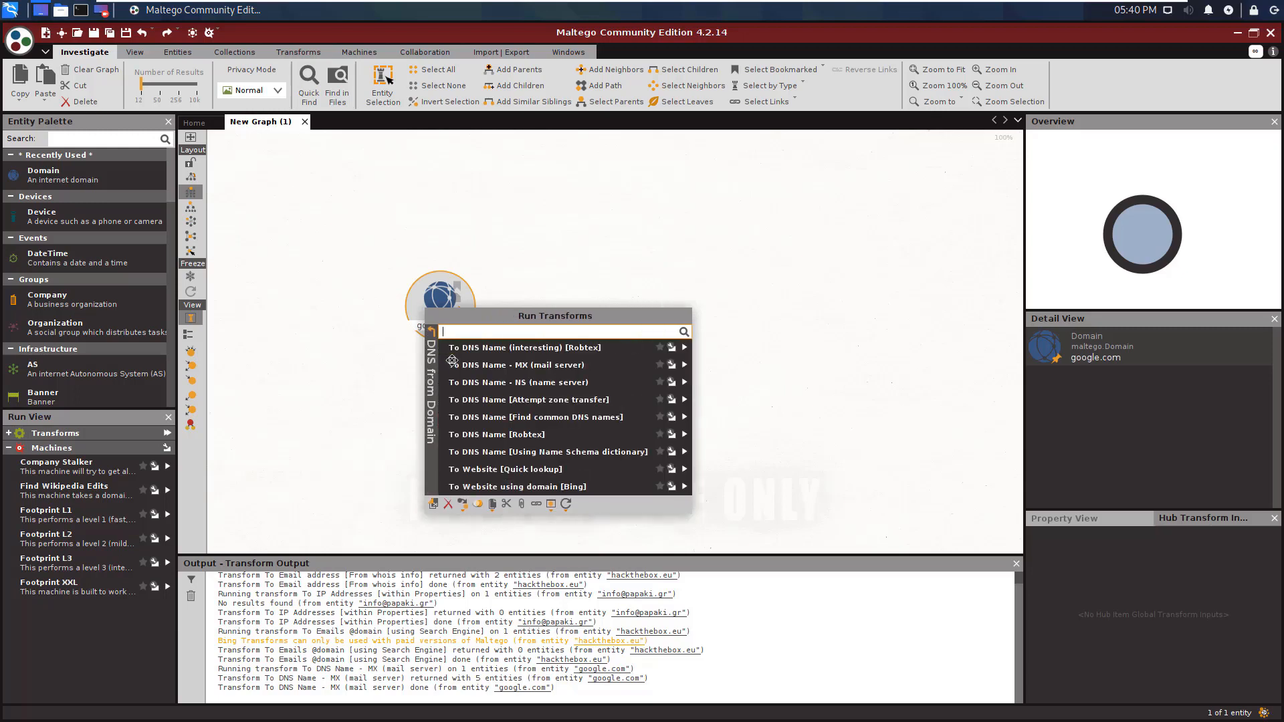
click(527, 348)
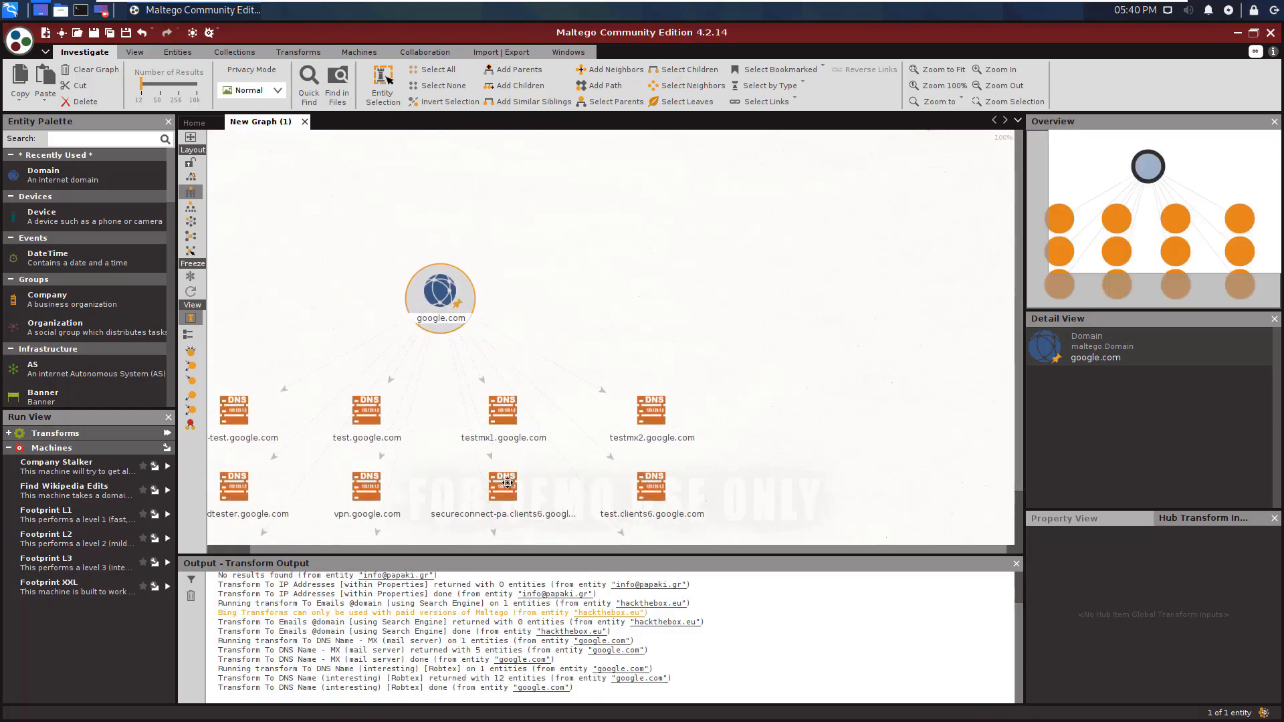
click(630, 444)
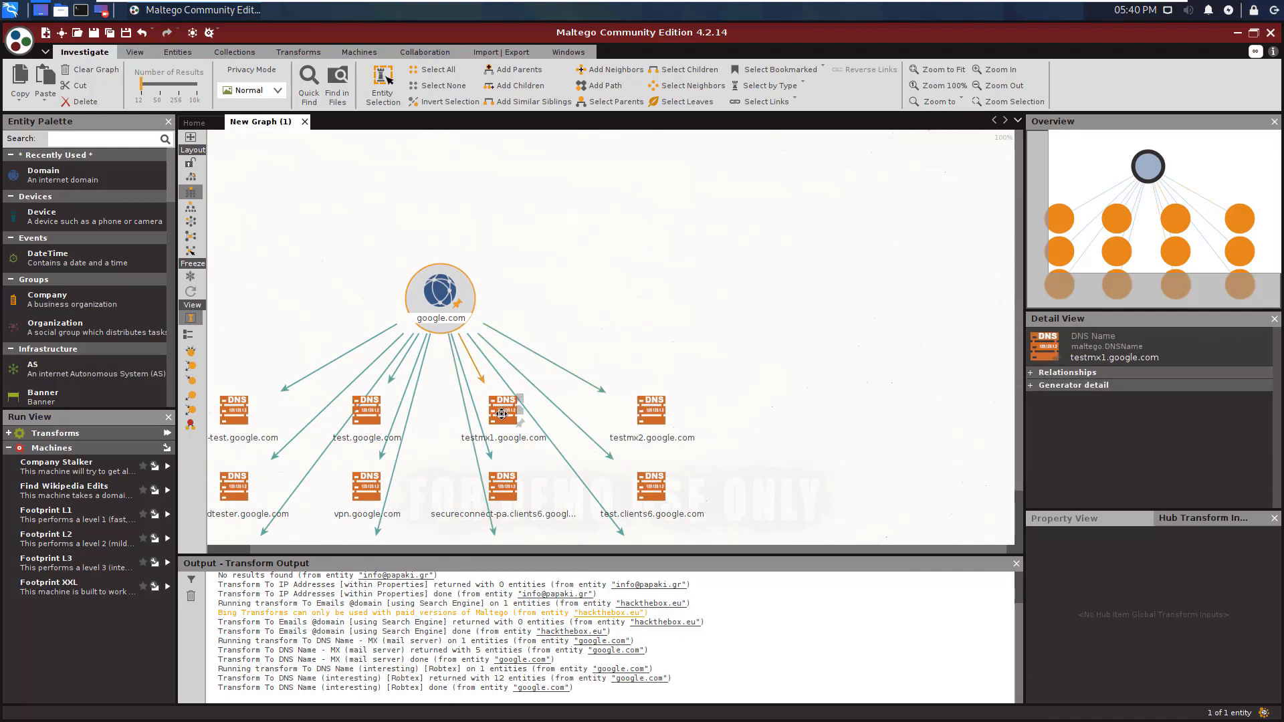
click(651, 477)
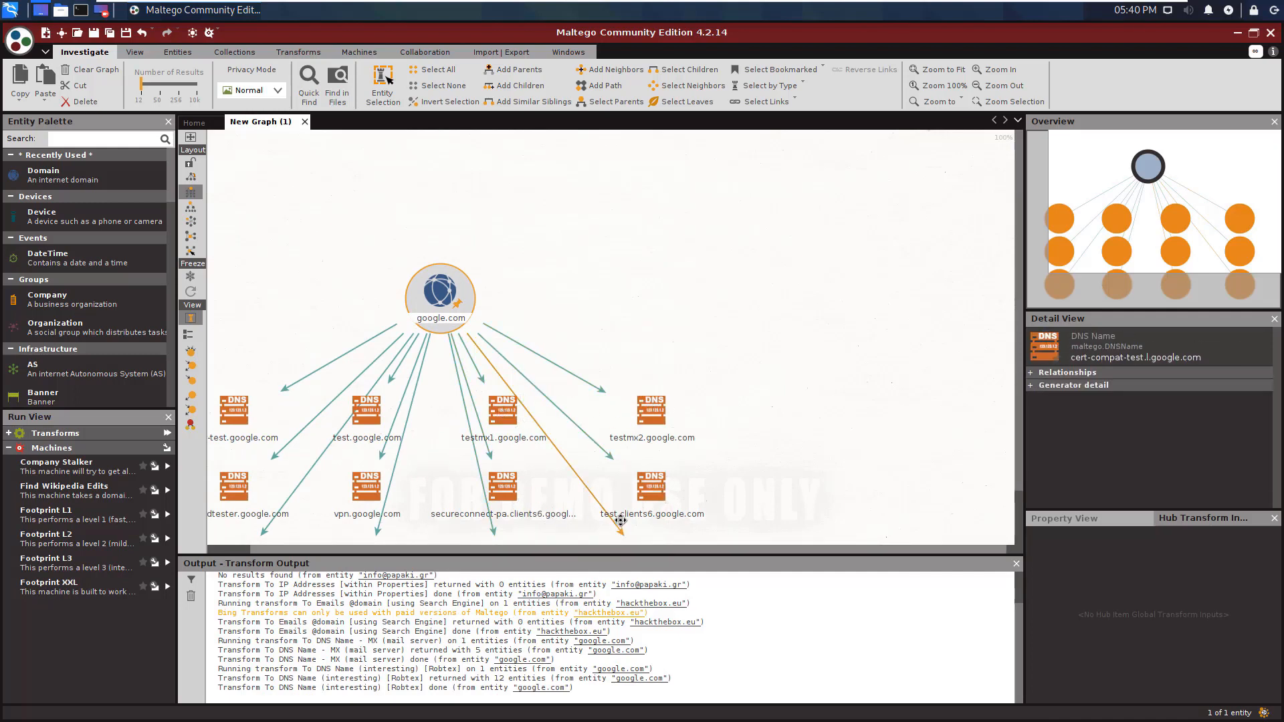
click(649, 410)
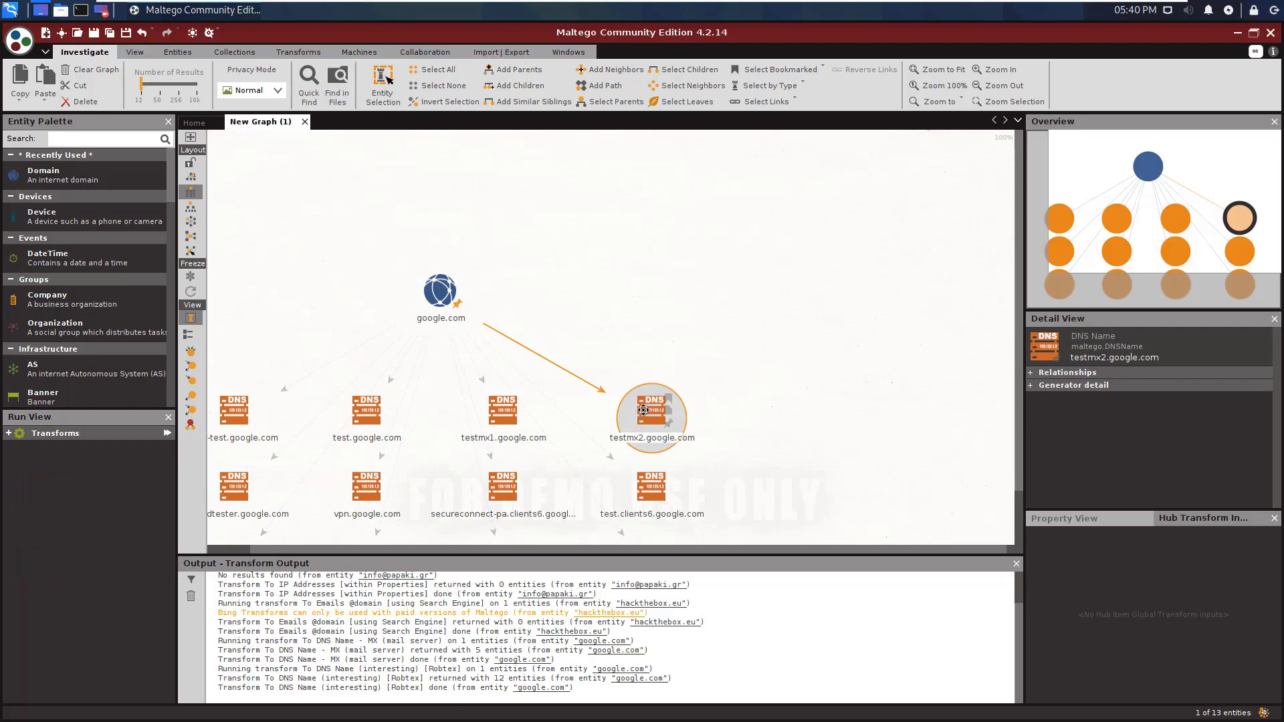
Run the transform To DNS Name - MX (mail server) on the google.com entity, and inspect the returned MX records
right_click(440, 288)
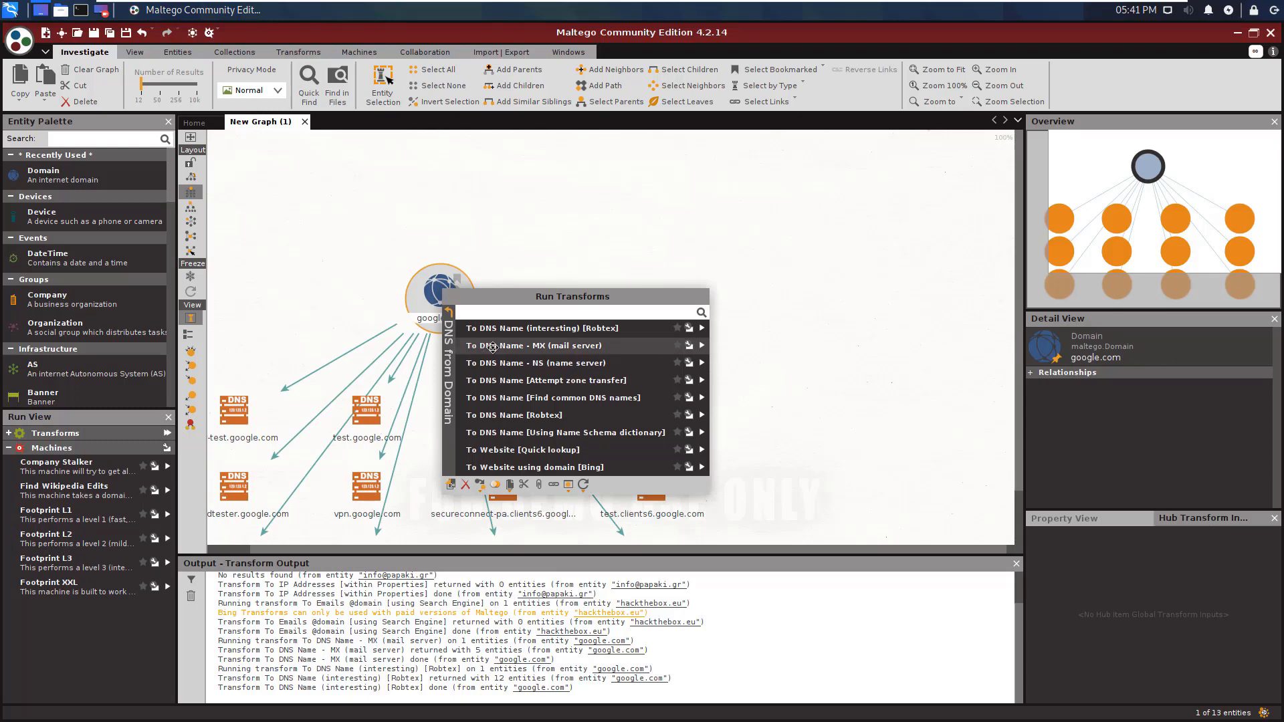
click(492, 347)
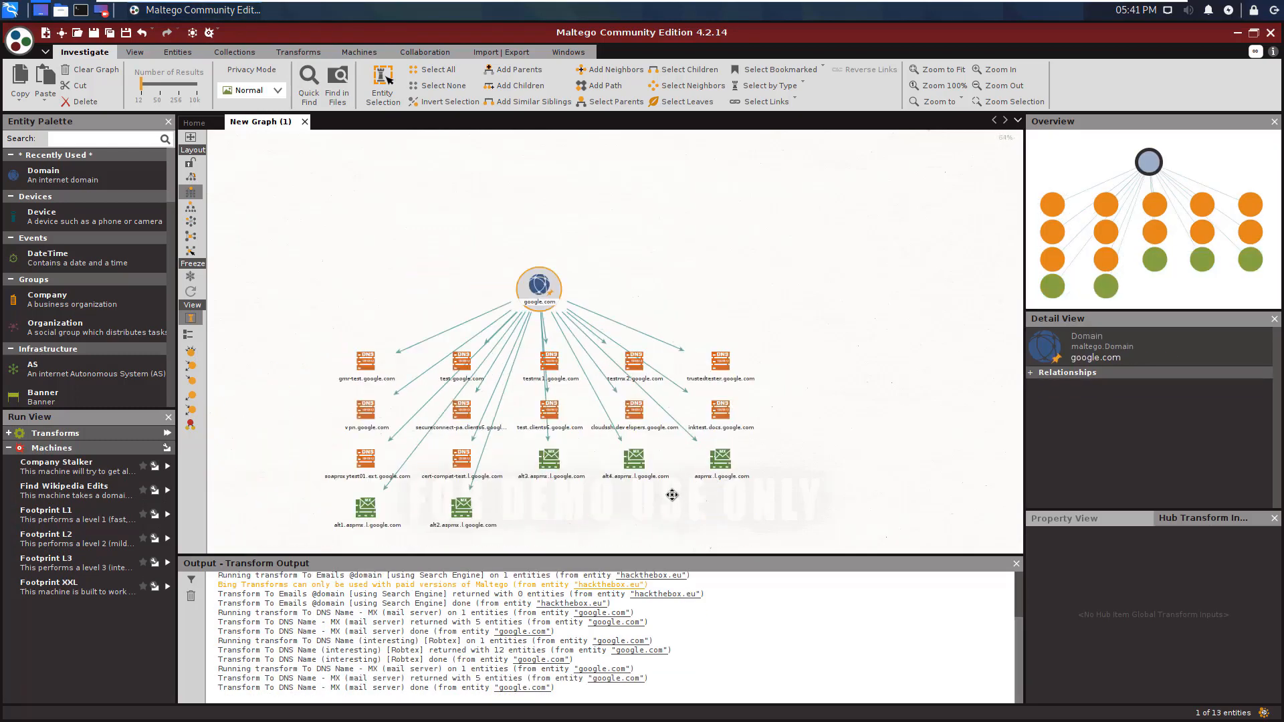
click(516, 494)
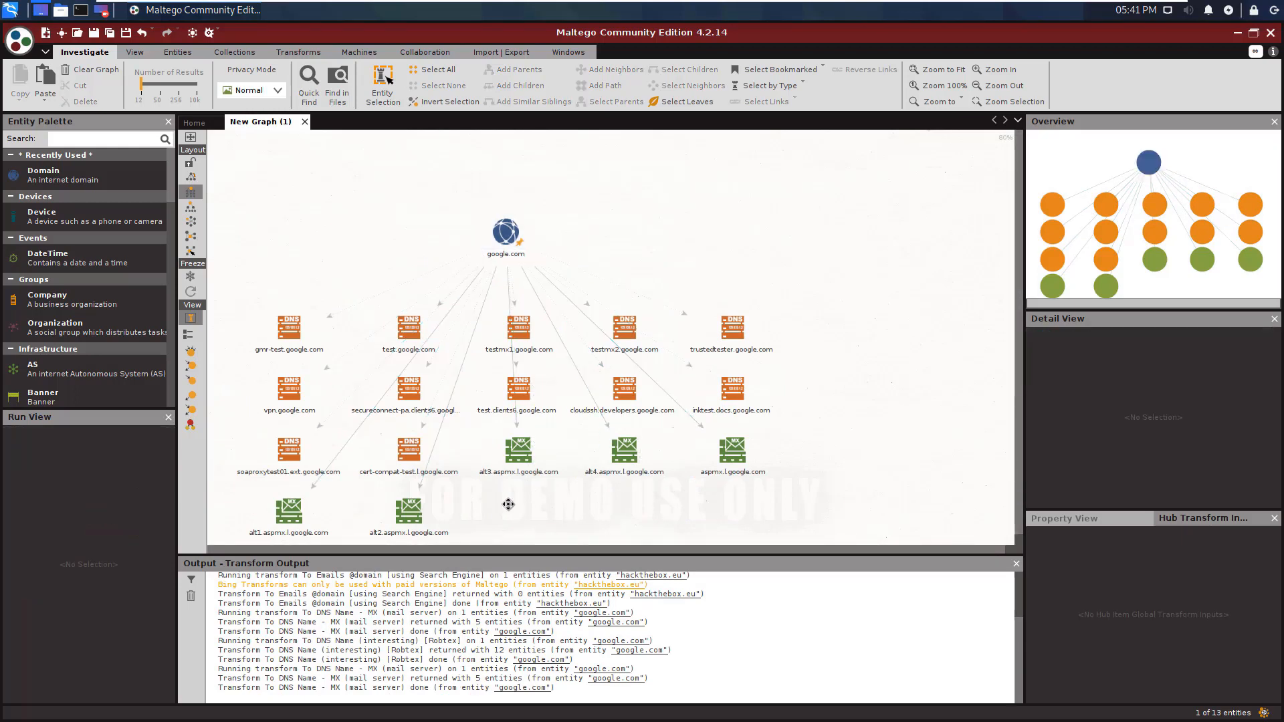
click(505, 469)
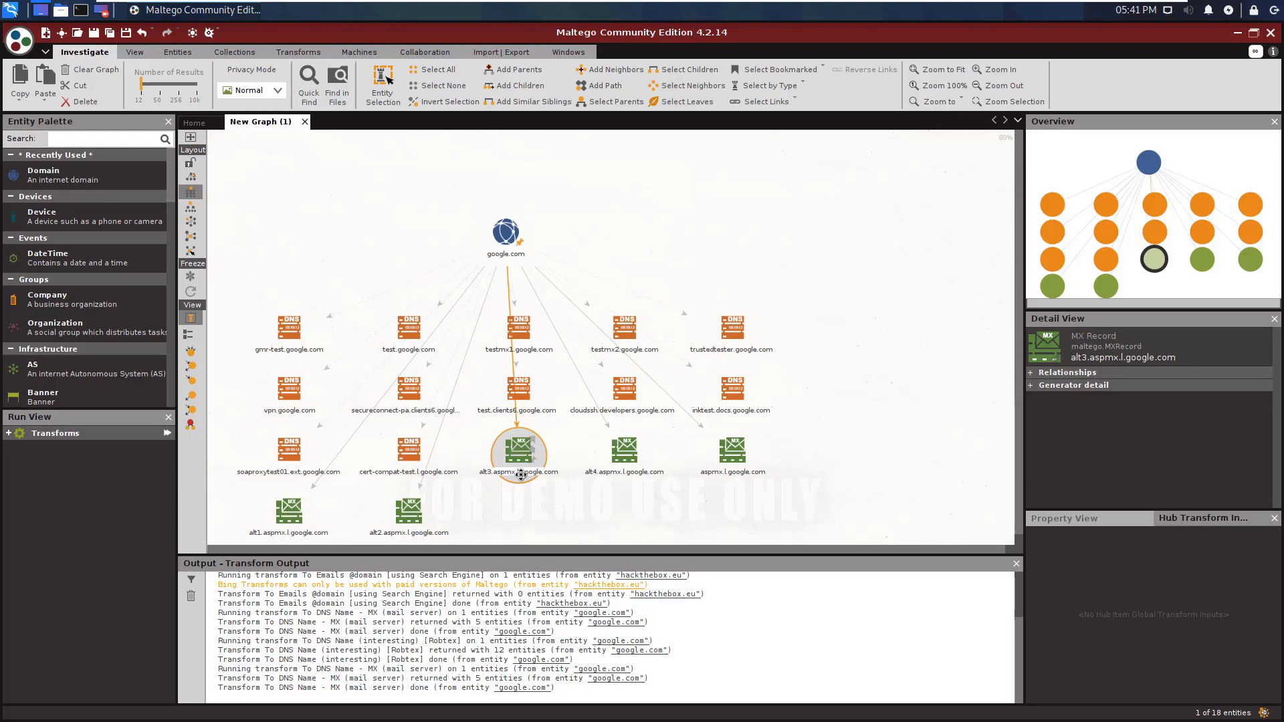
click(742, 499)
click(505, 450)
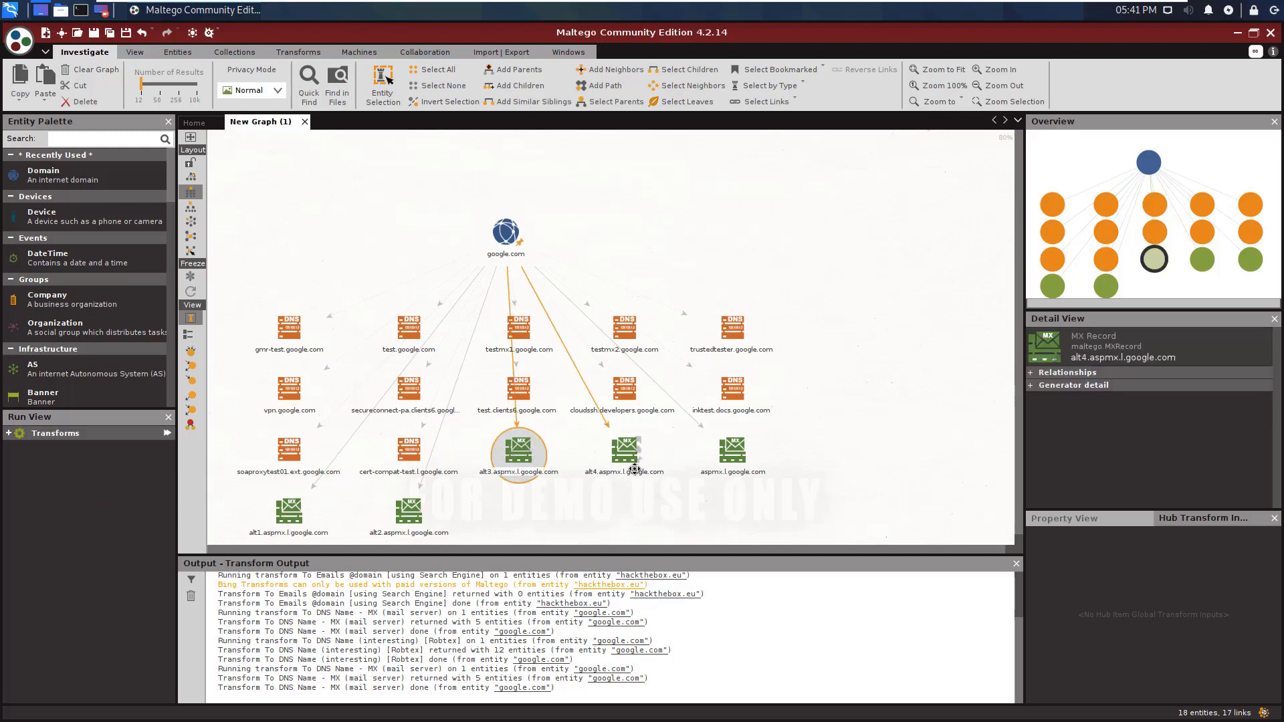
click(624, 456)
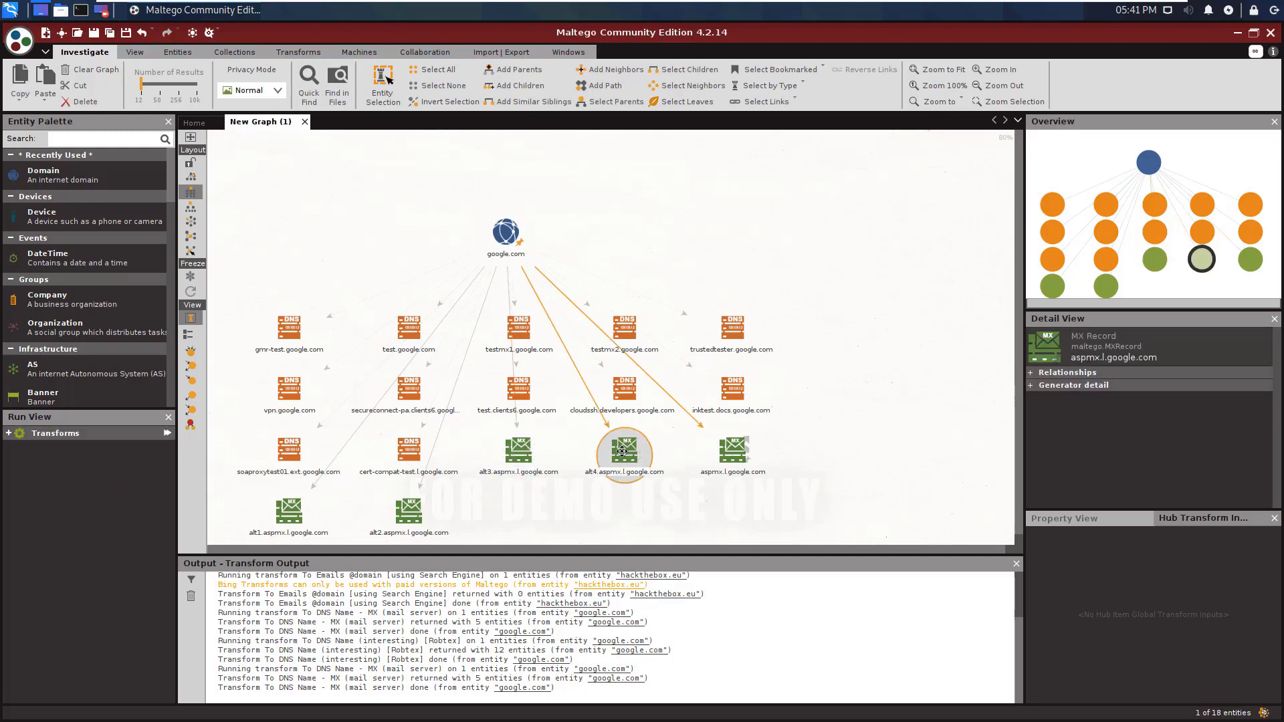
Select all entities in the two lowest rows of the graph and run the transform To IP Address [DNS] on them
drag(754, 492, 524, 436)
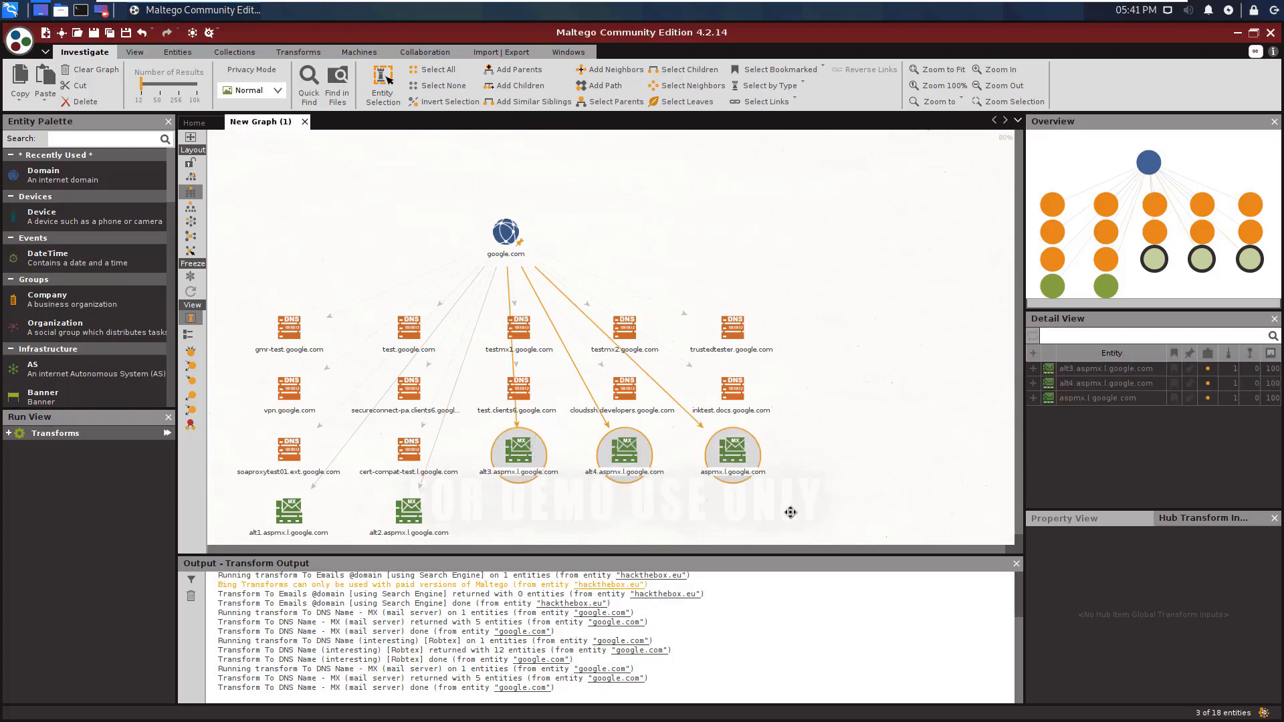
drag(790, 512, 262, 431)
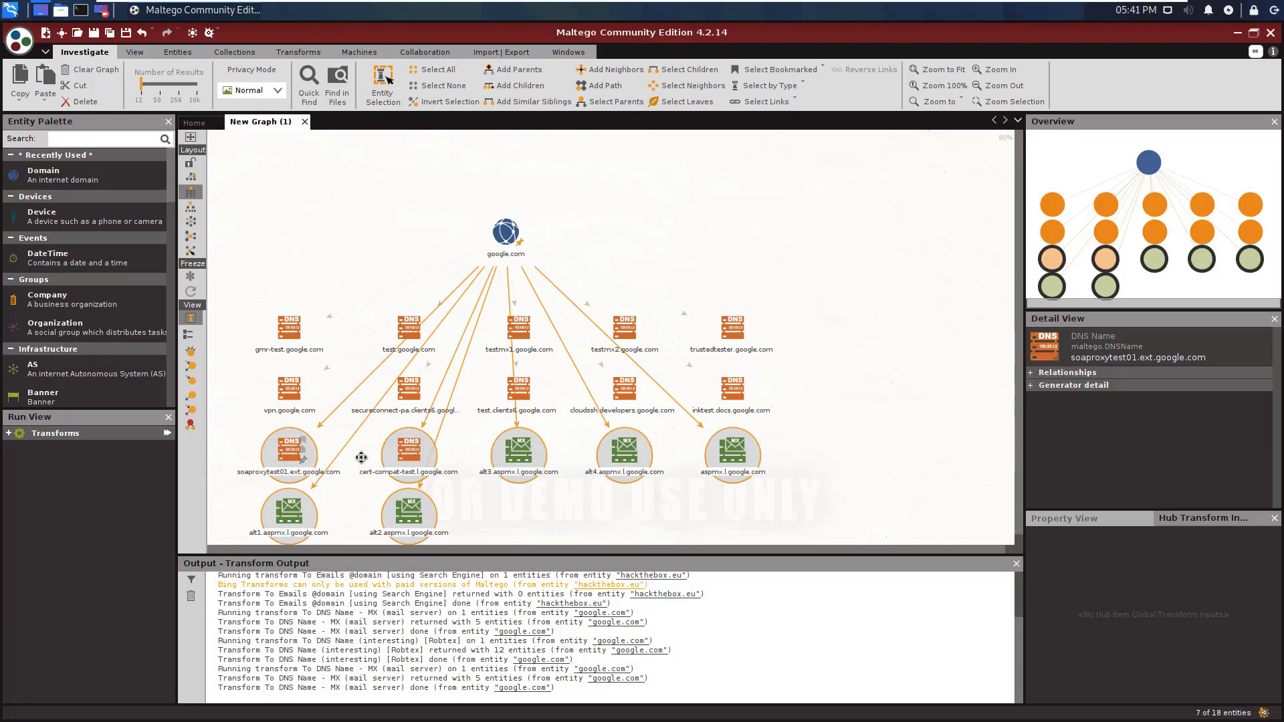
right_click(525, 459)
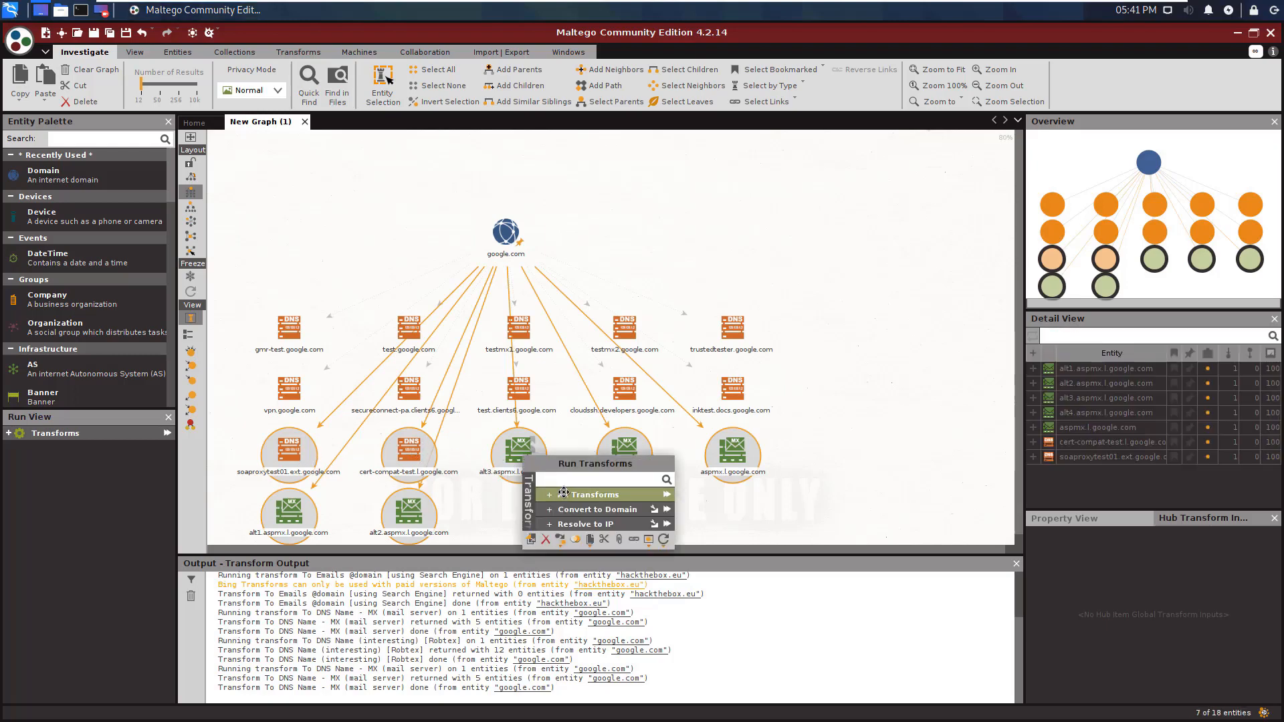
click(573, 524)
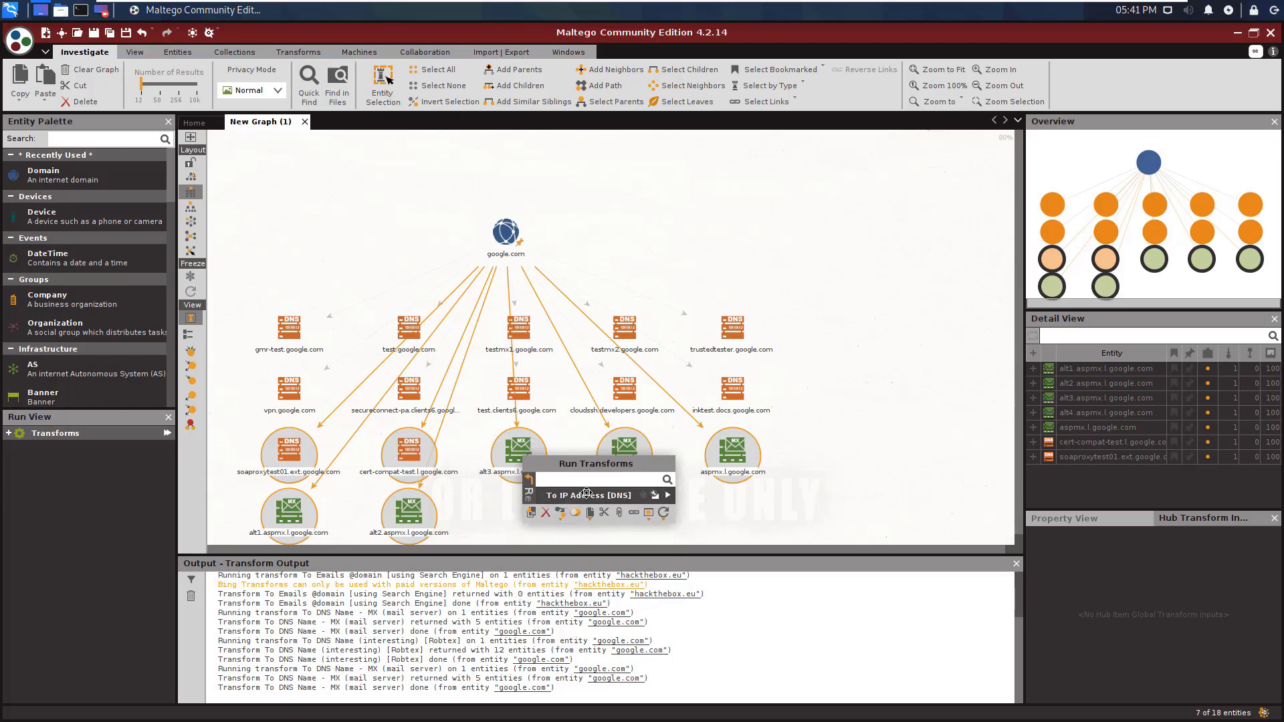
click(579, 495)
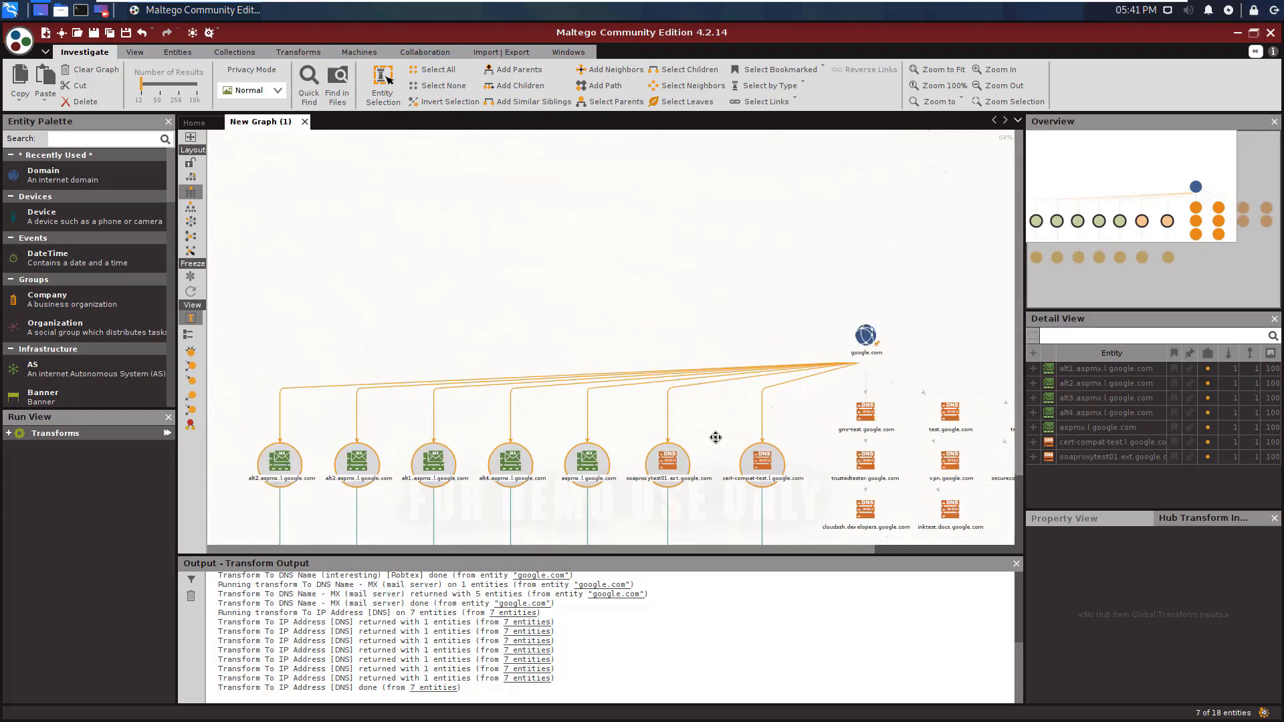
Examine the IPv4 address entities linked to the MX records and the transform sets offered for 172.217.197.27
click(646, 312)
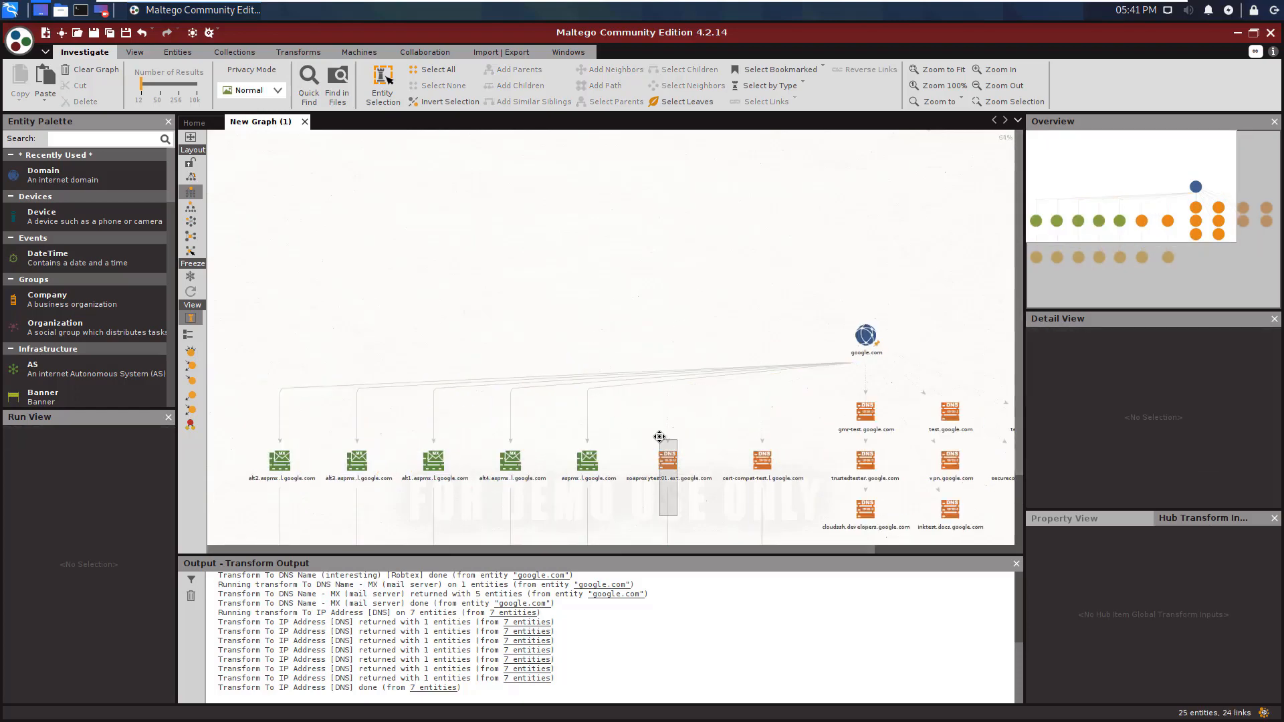
click(665, 458)
click(628, 361)
click(600, 458)
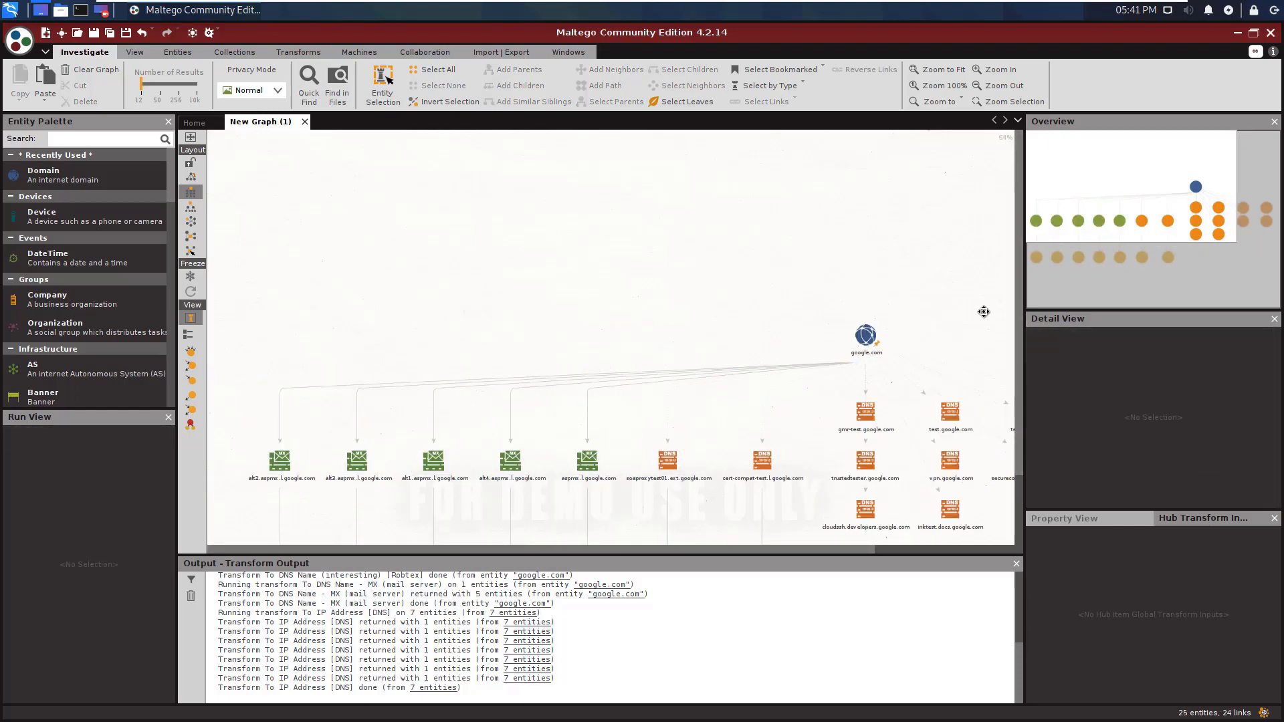
click(1064, 268)
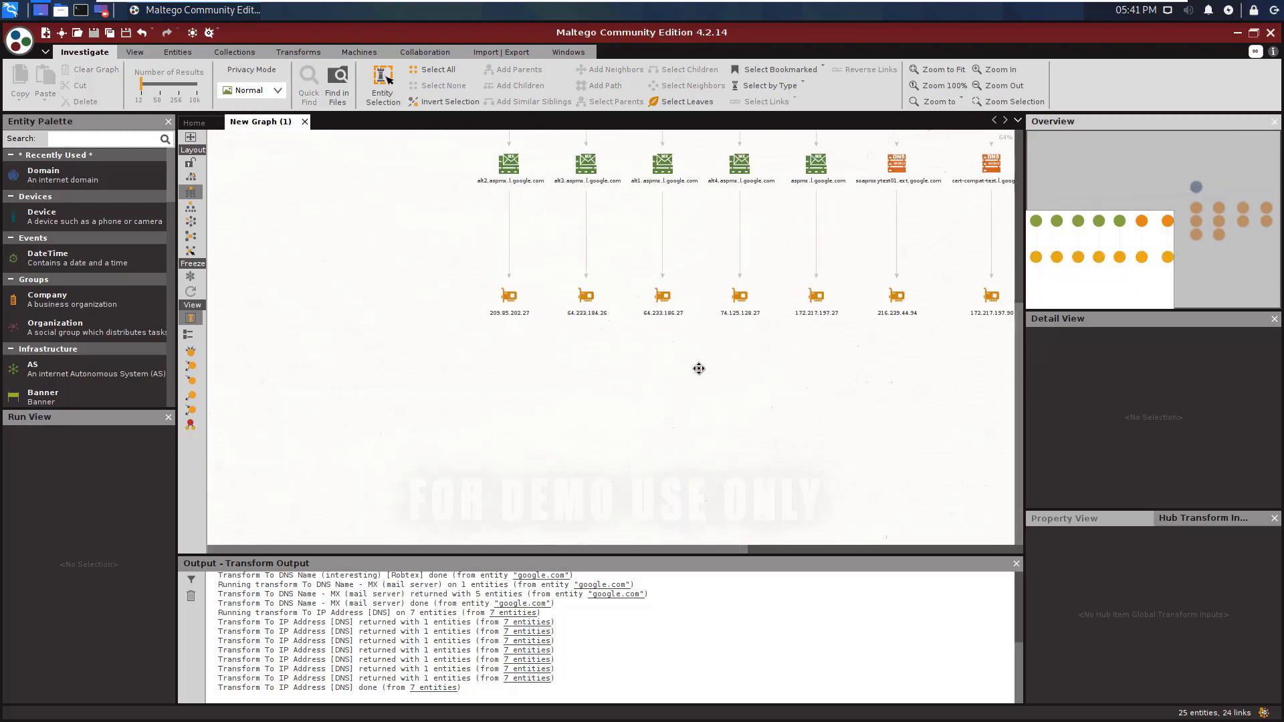
click(509, 298)
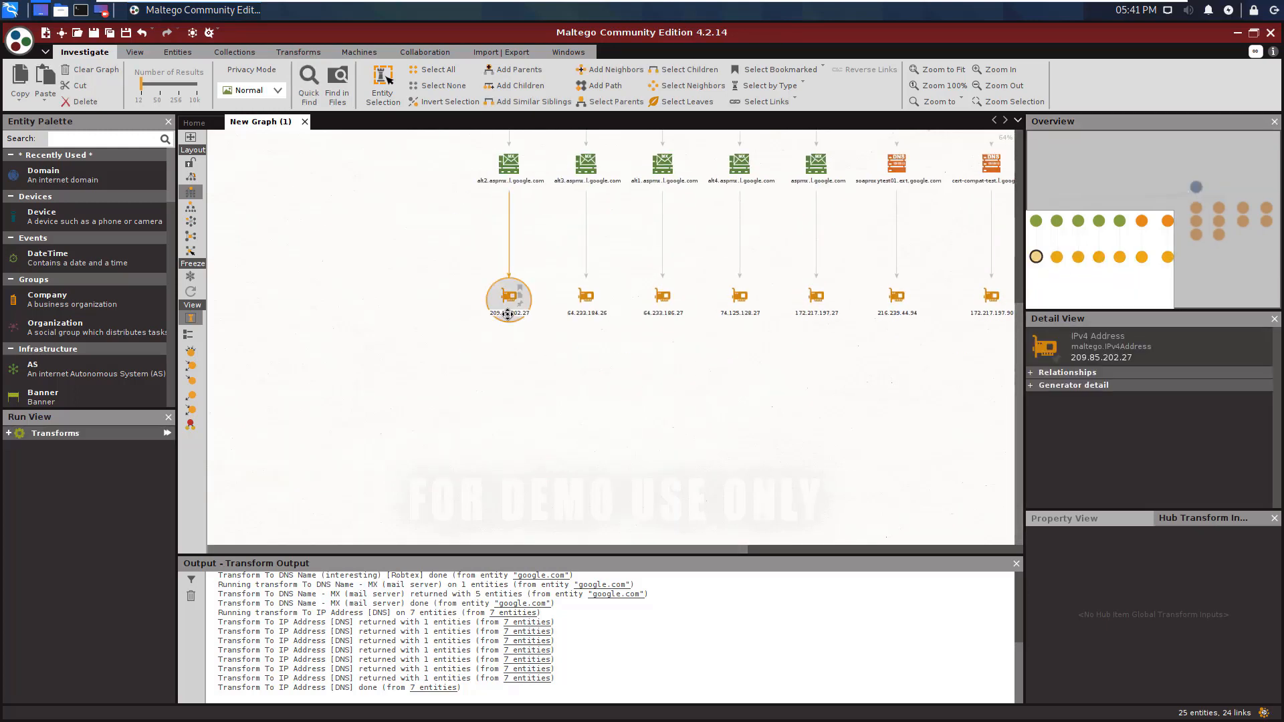
click(586, 296)
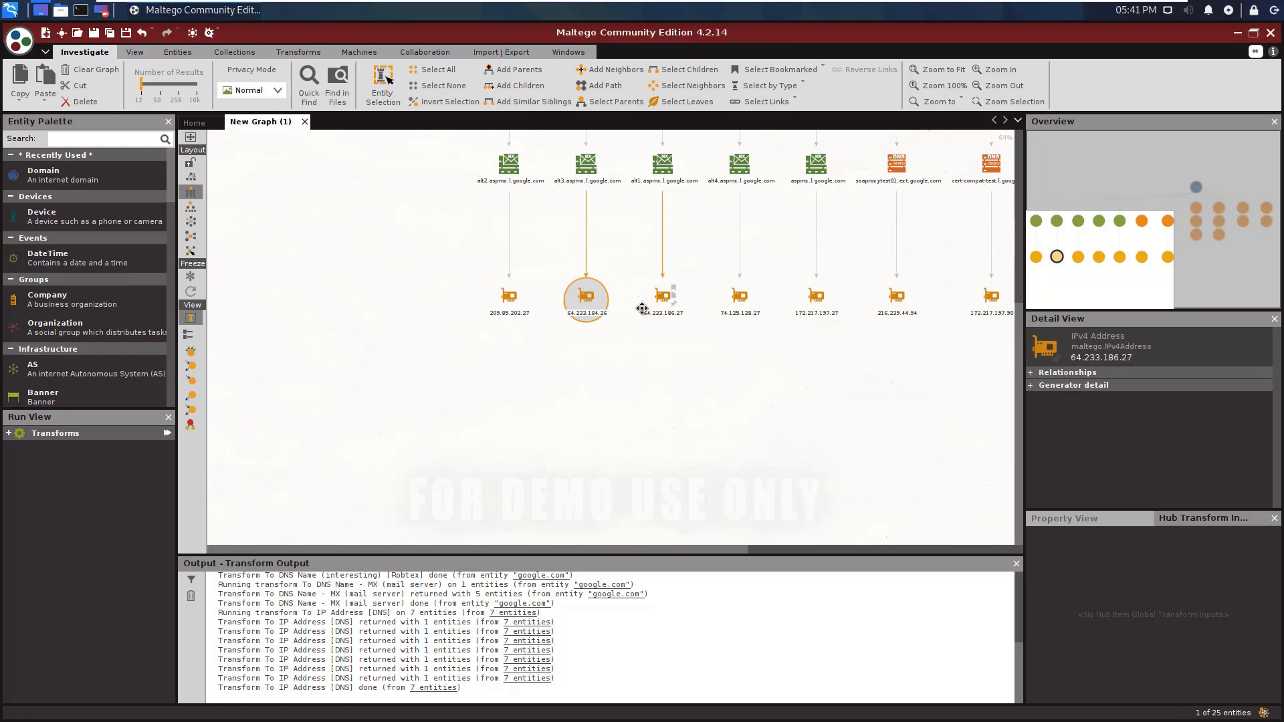
click(662, 296)
click(729, 301)
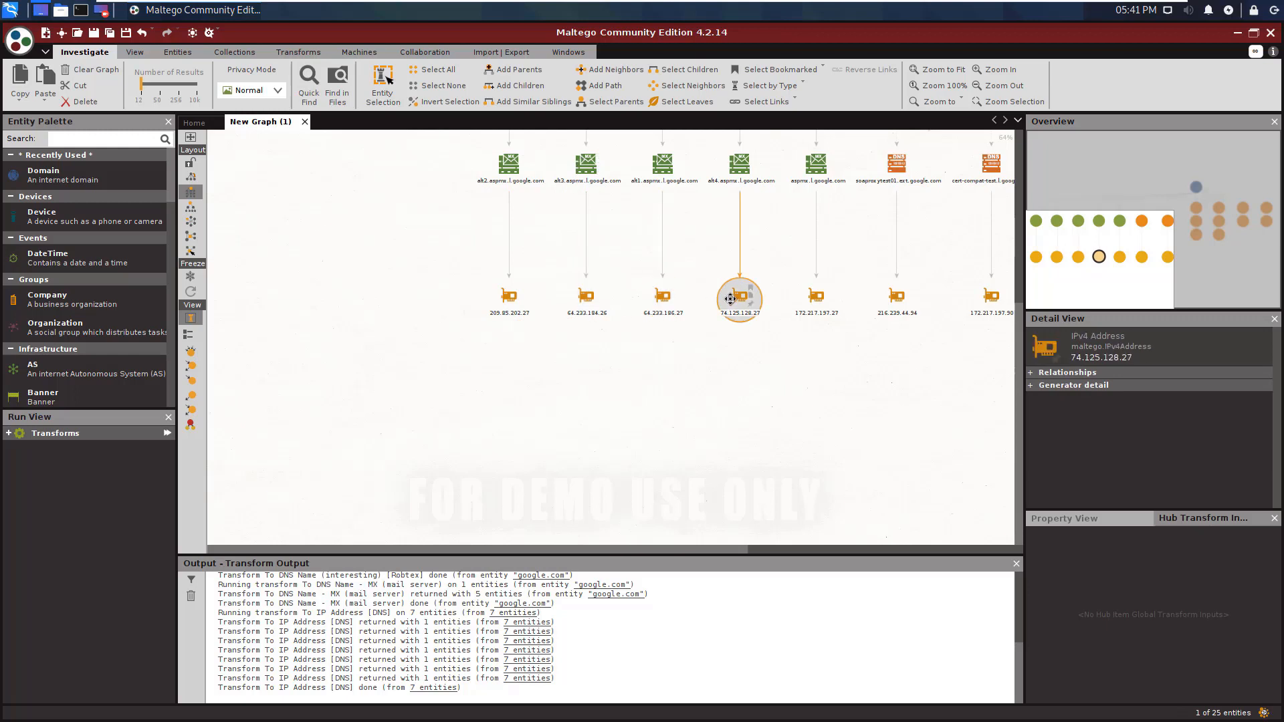
click(891, 306)
click(817, 291)
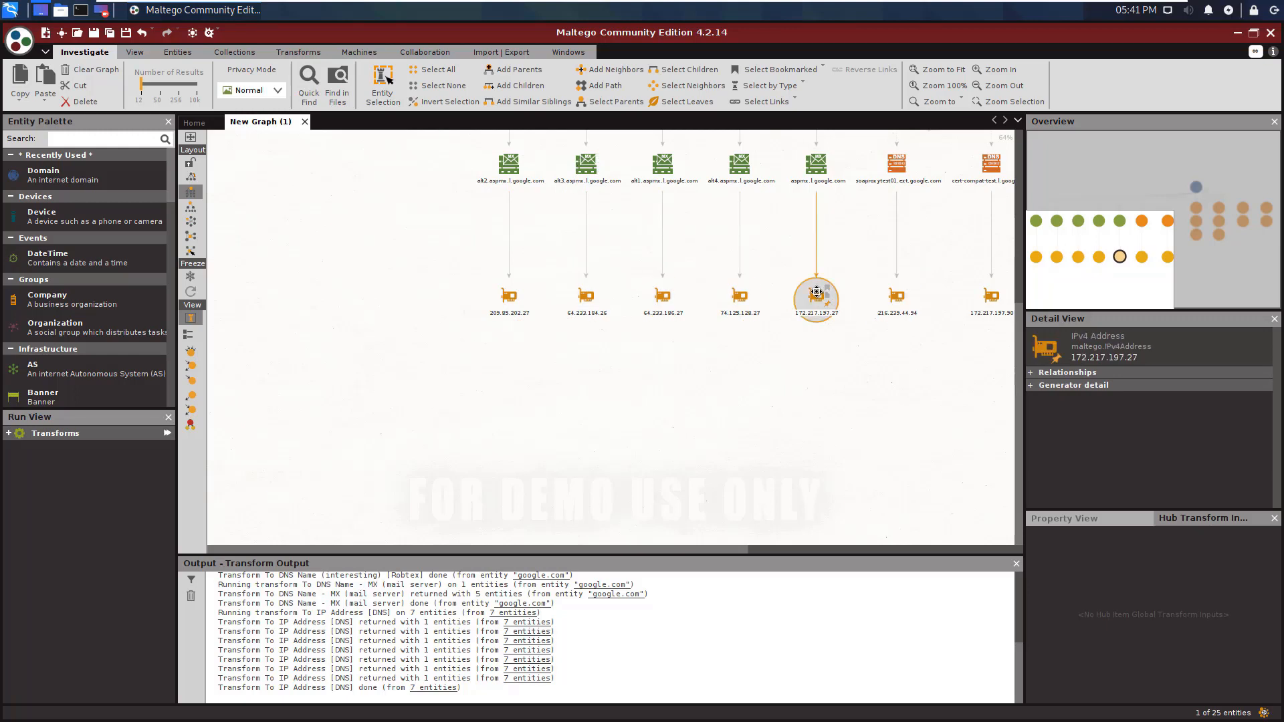
right_click(816, 292)
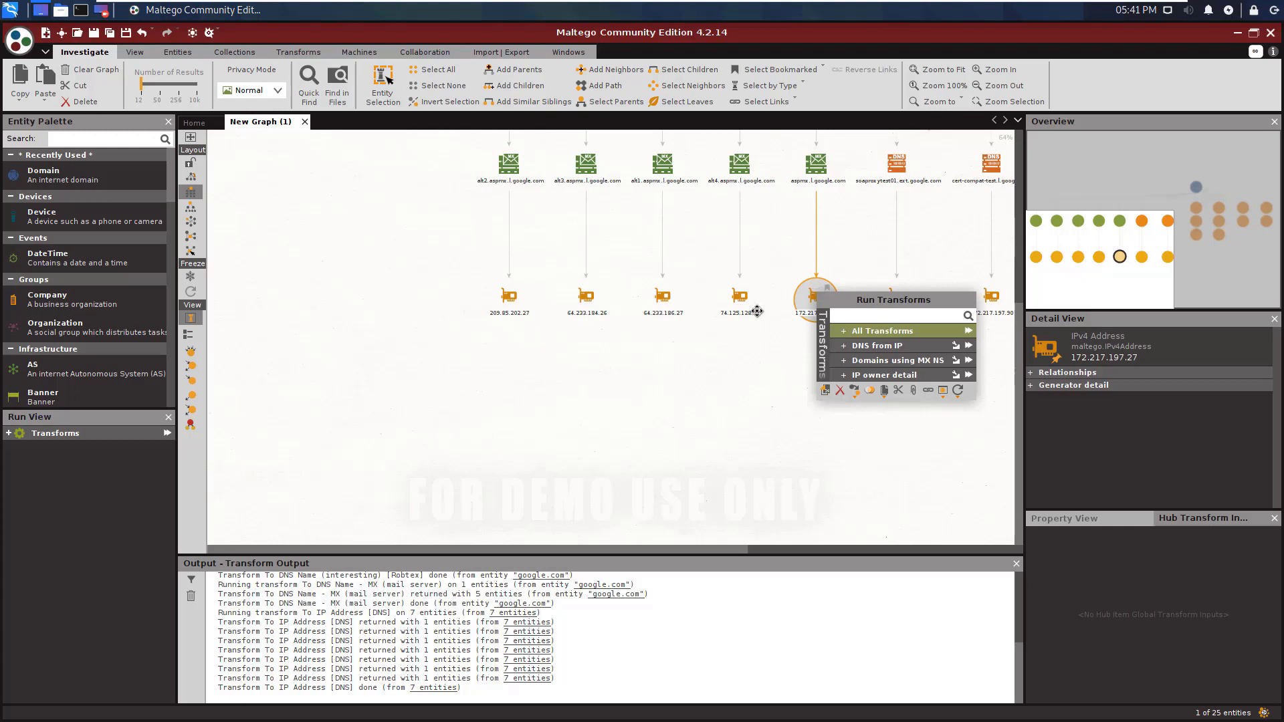
Run the transform To Email address [From whois info] on 209.85.202.27, and inspect the returned e-mail entities
click(523, 311)
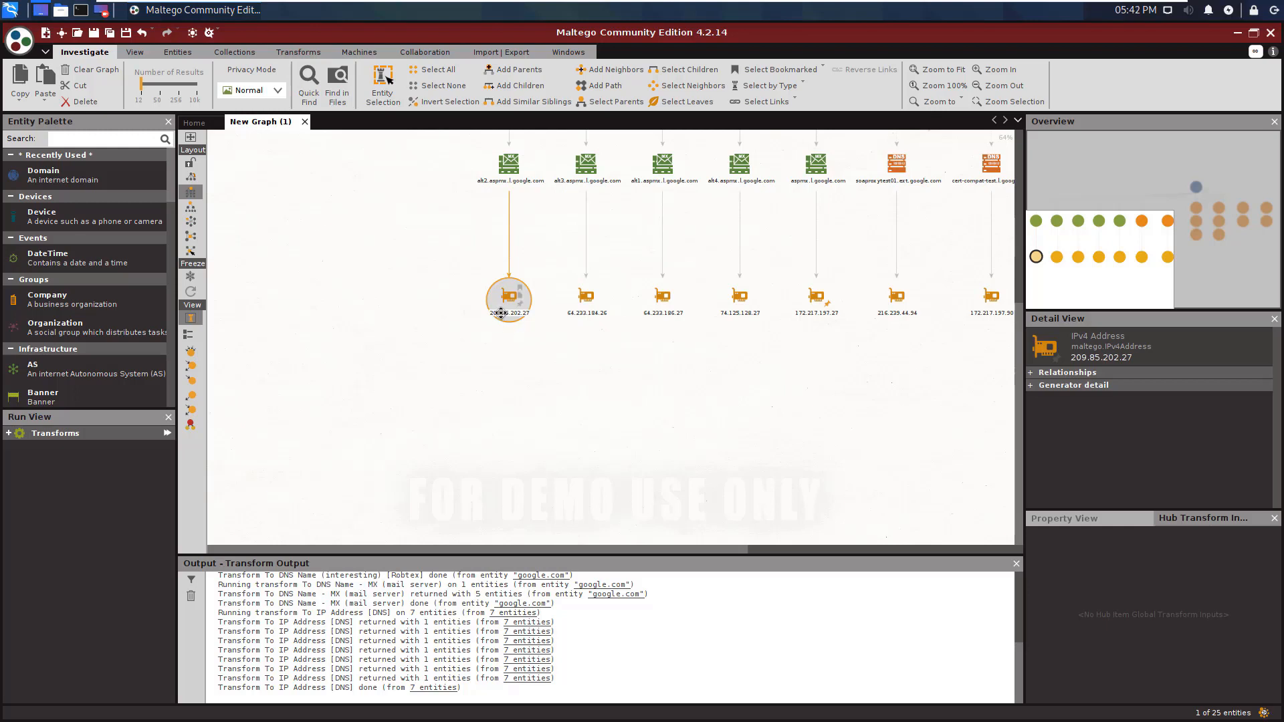
right_click(502, 310)
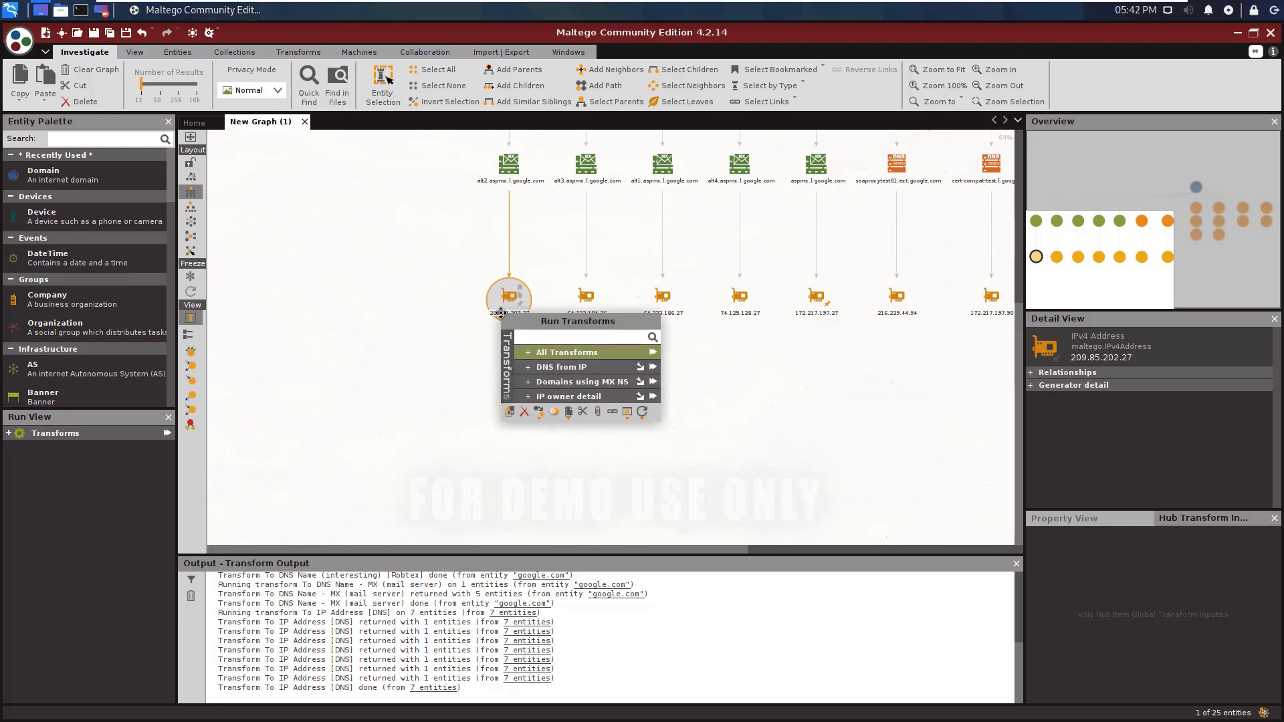
click(546, 396)
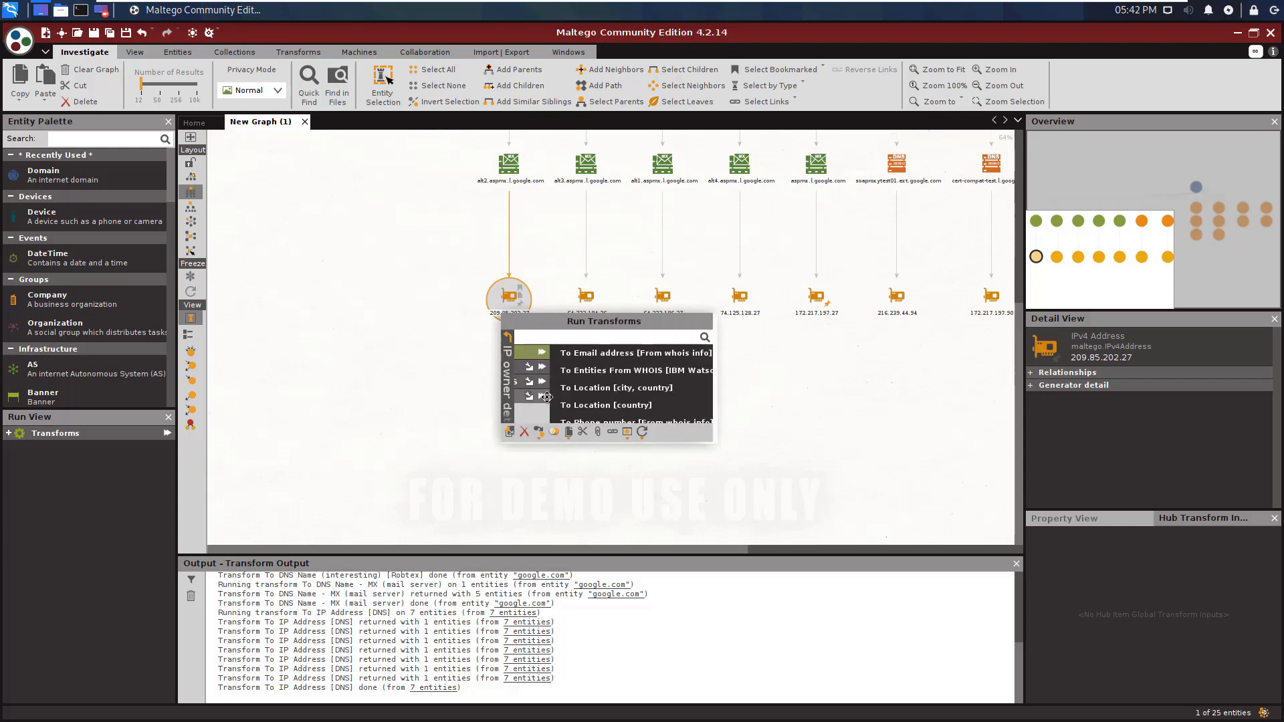
click(565, 357)
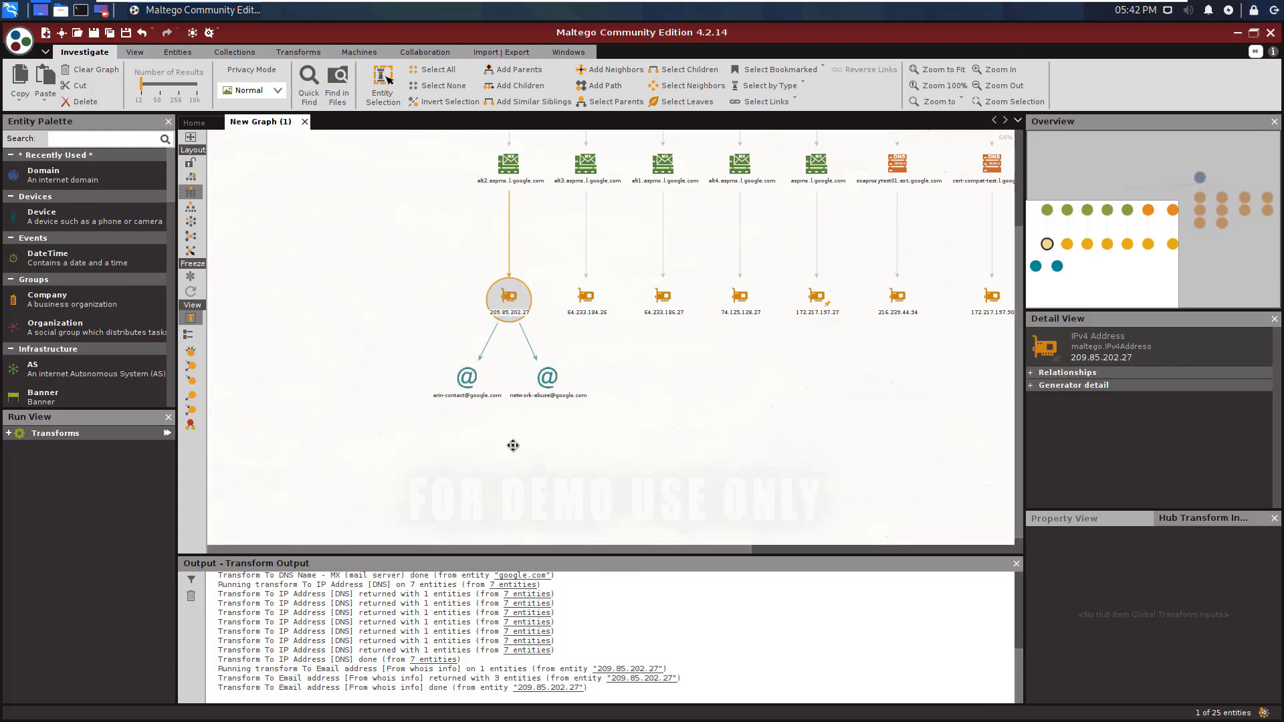
click(466, 378)
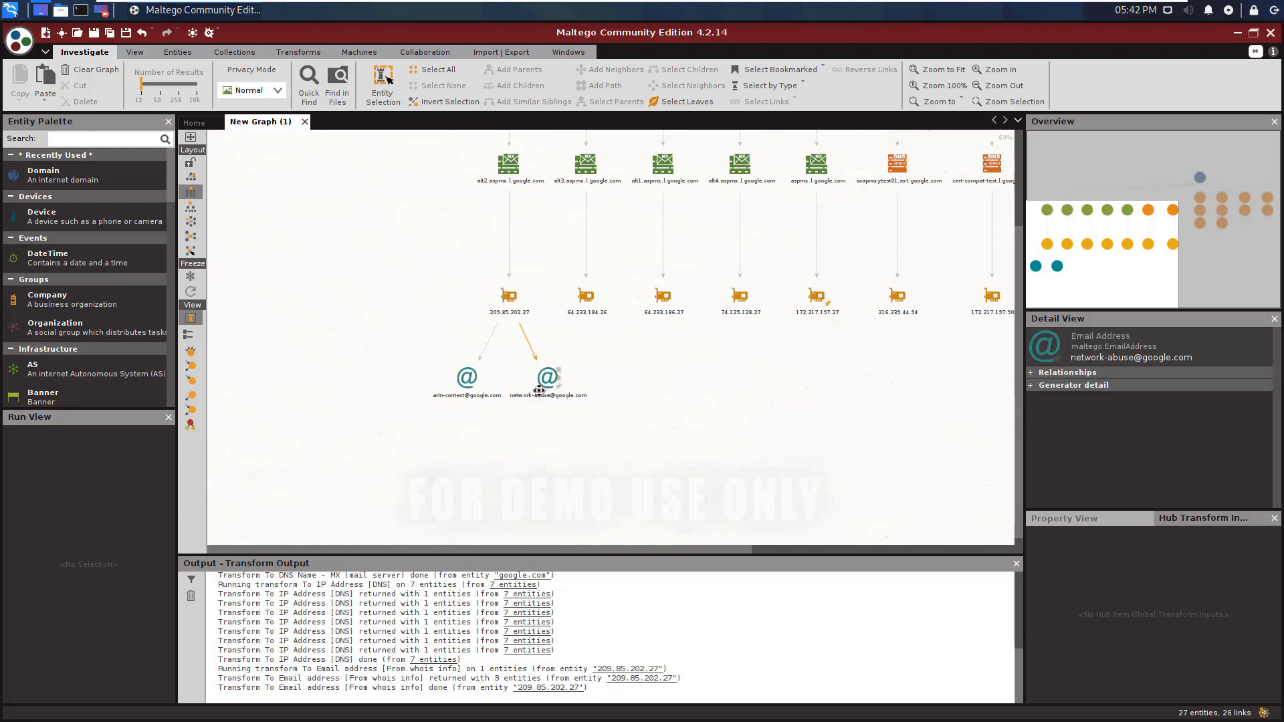
Run the transform To DNS Name [Reverse DNS] on the 209.85.202.27 entity
click(507, 300)
right_click(507, 306)
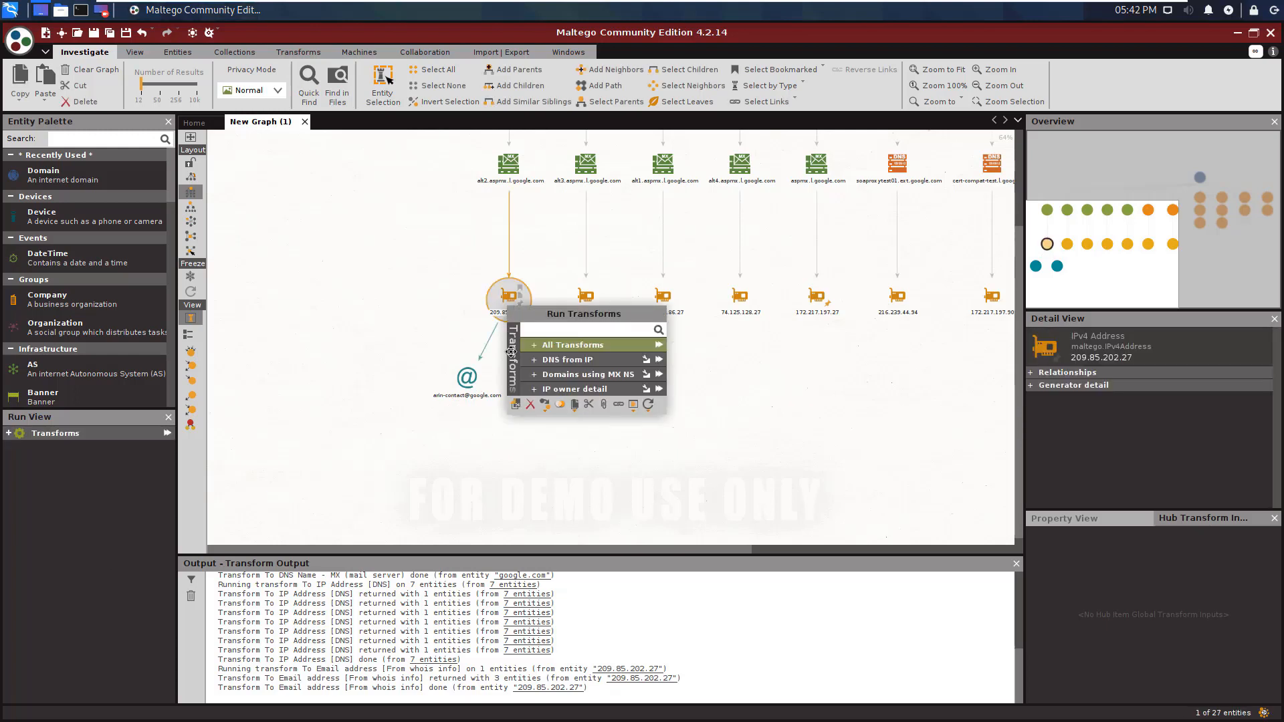
click(567, 360)
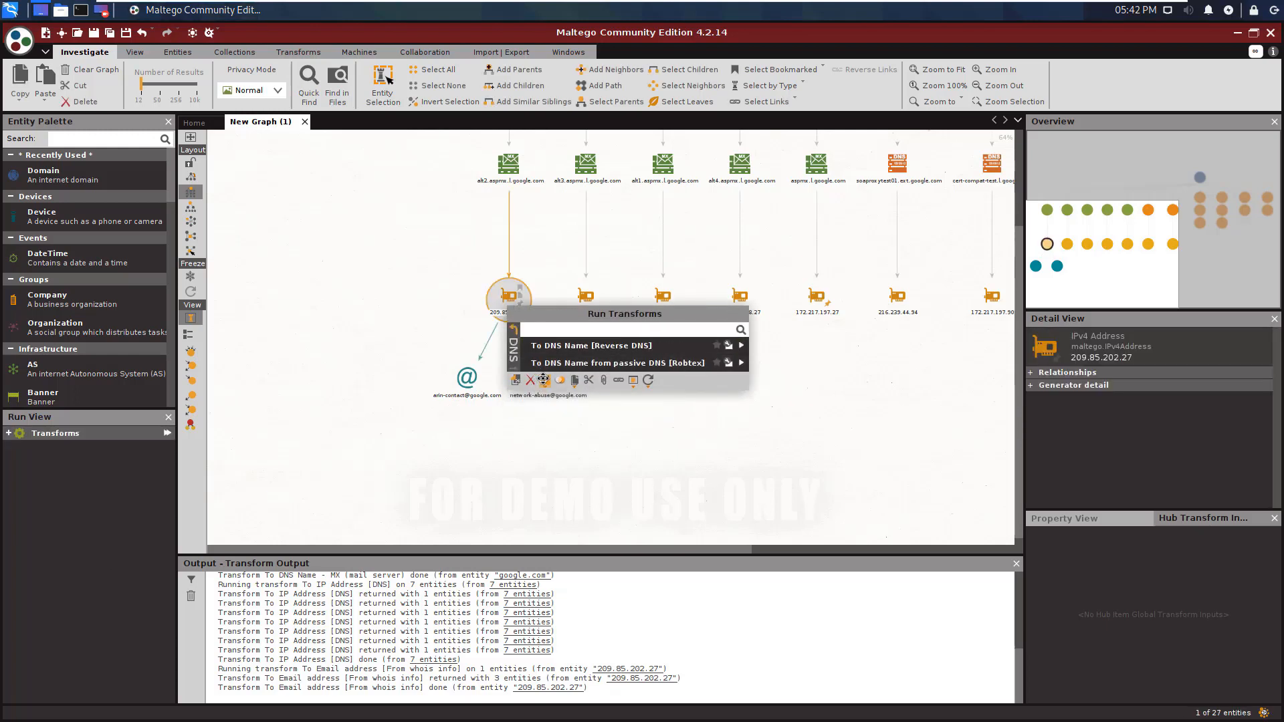
click(599, 346)
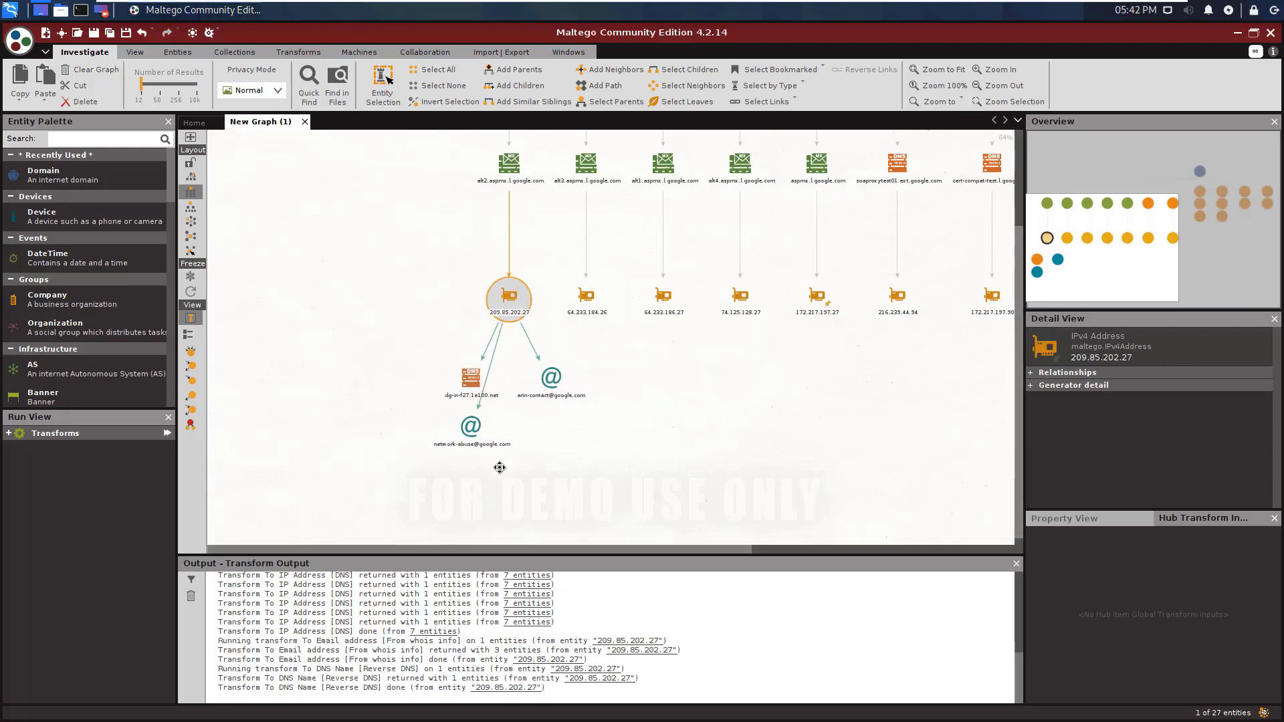
click(530, 454)
drag(475, 386, 365, 434)
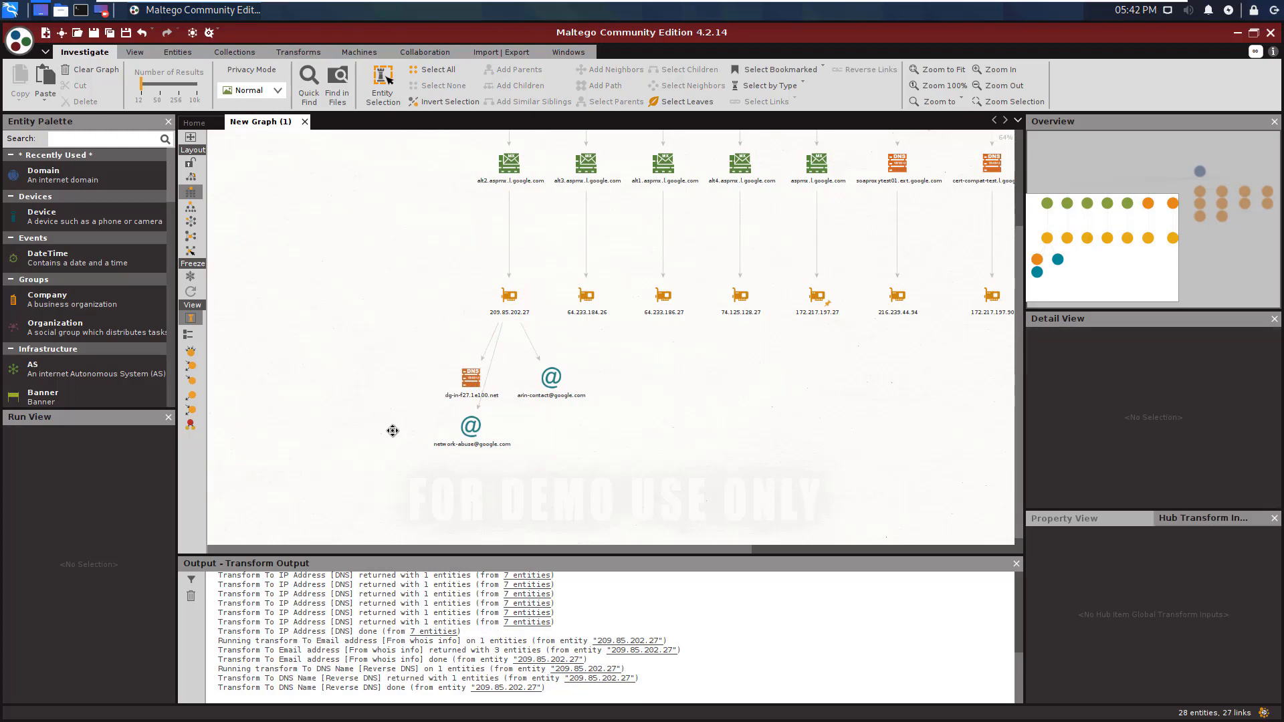
Examine the incoming relationships and generator detail of the DNS name entity dg-in-f27.1e100.net
click(466, 419)
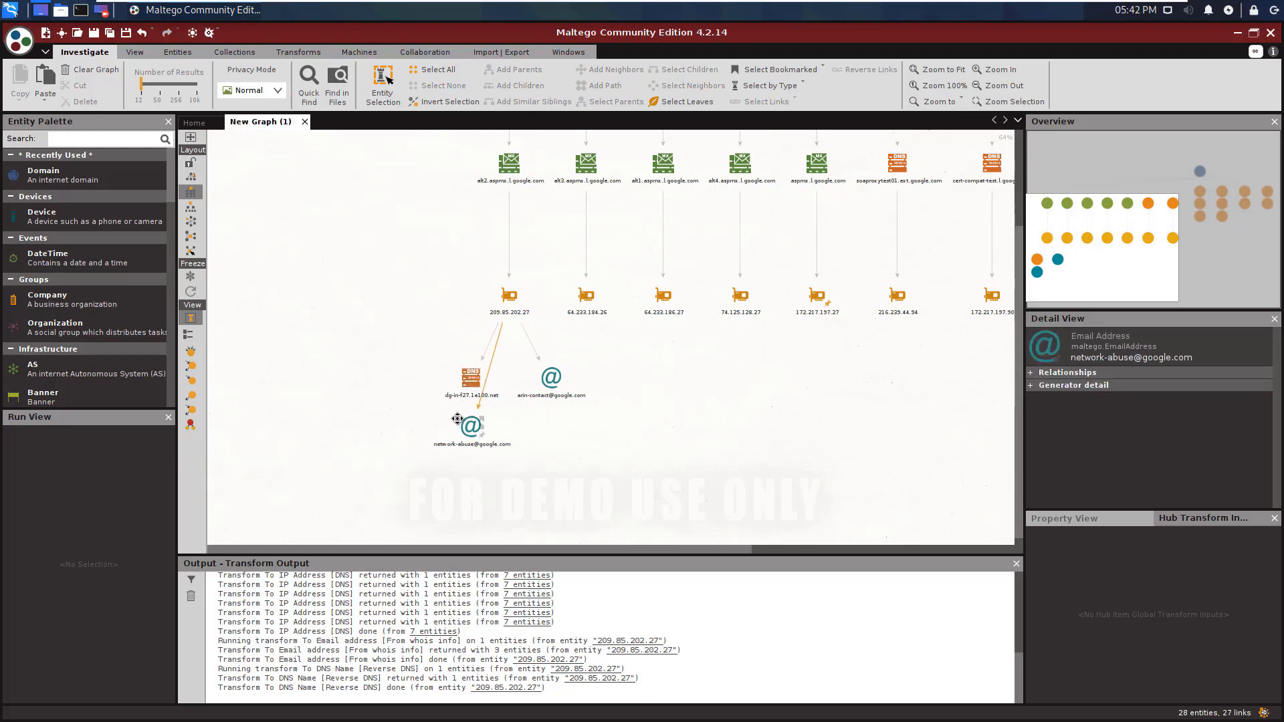
click(451, 399)
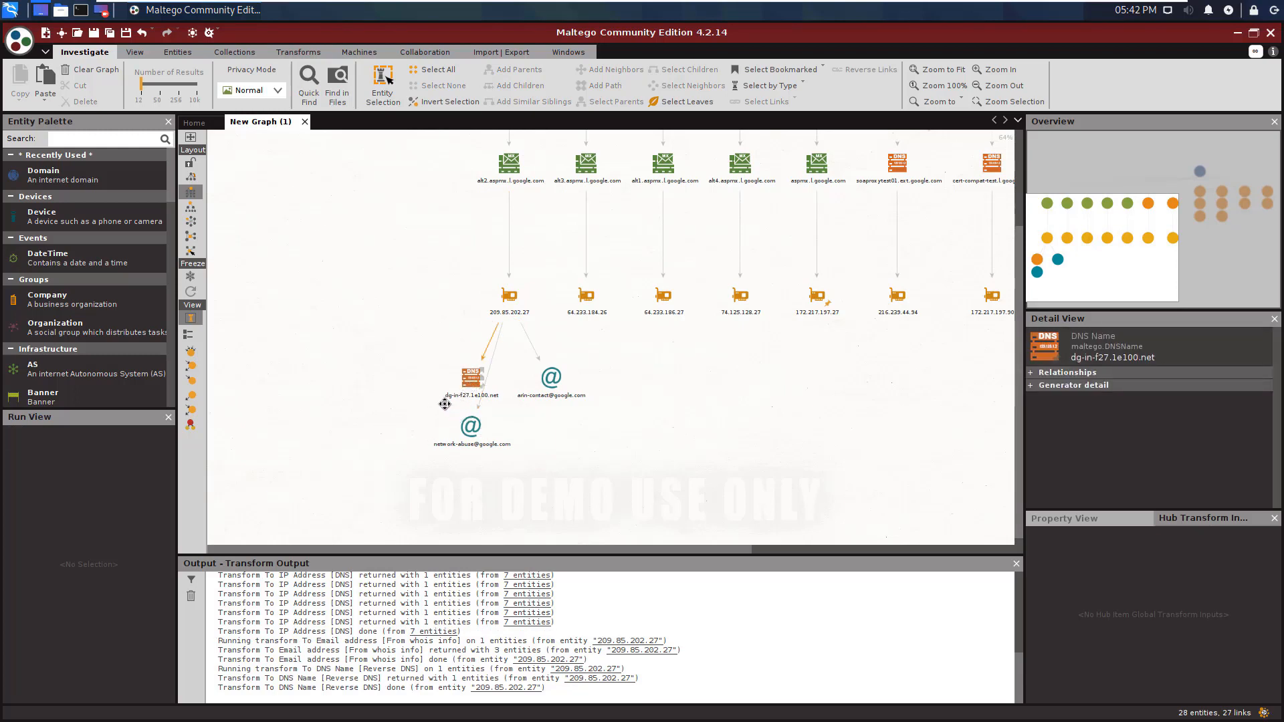
click(460, 374)
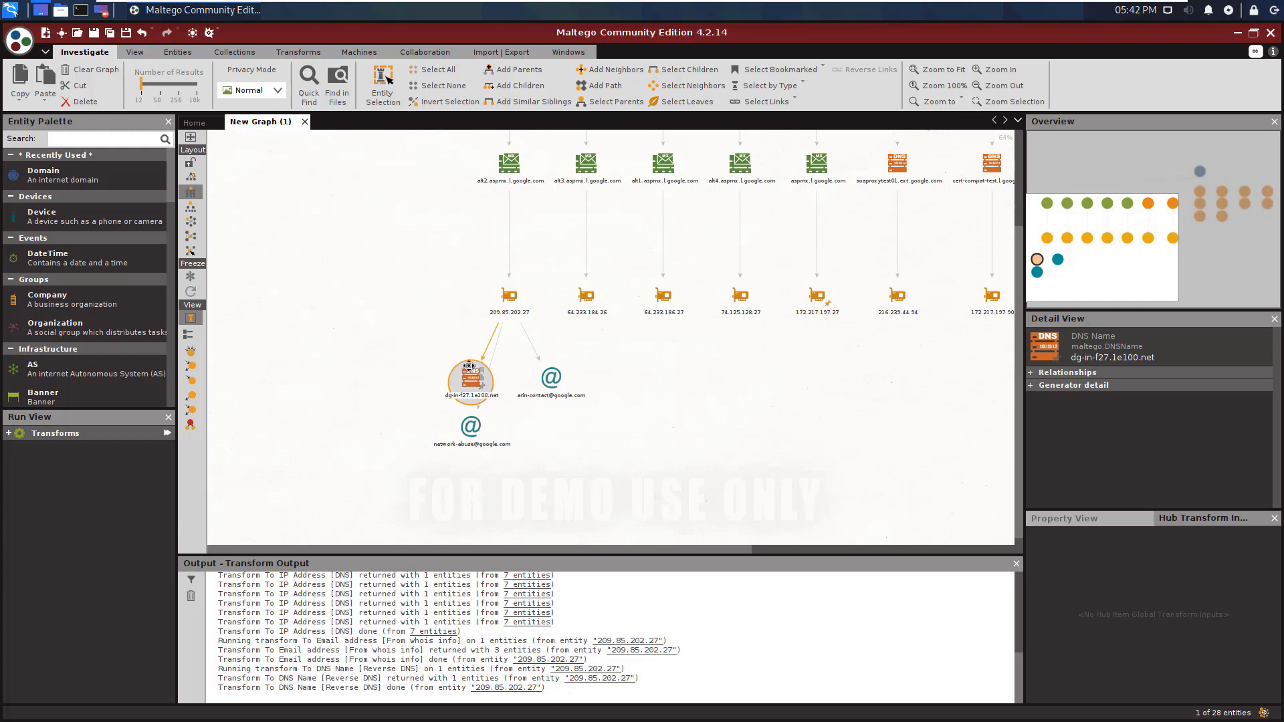
click(1030, 372)
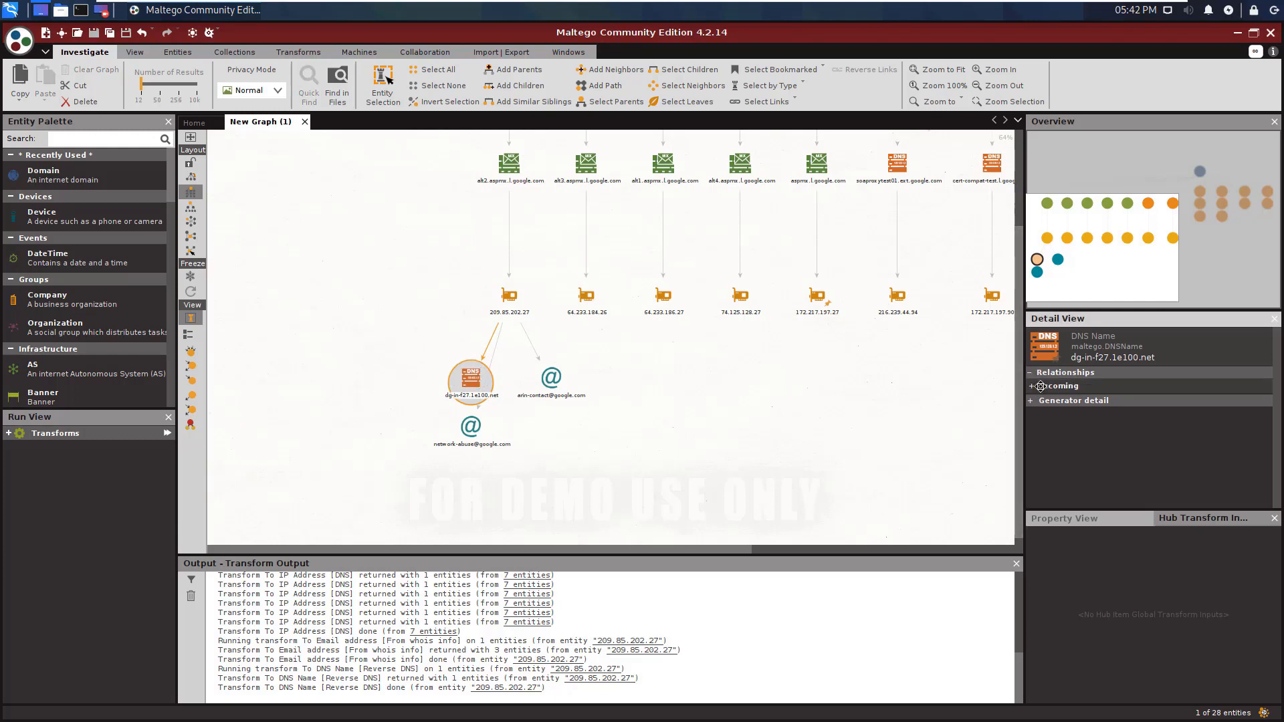
click(1040, 386)
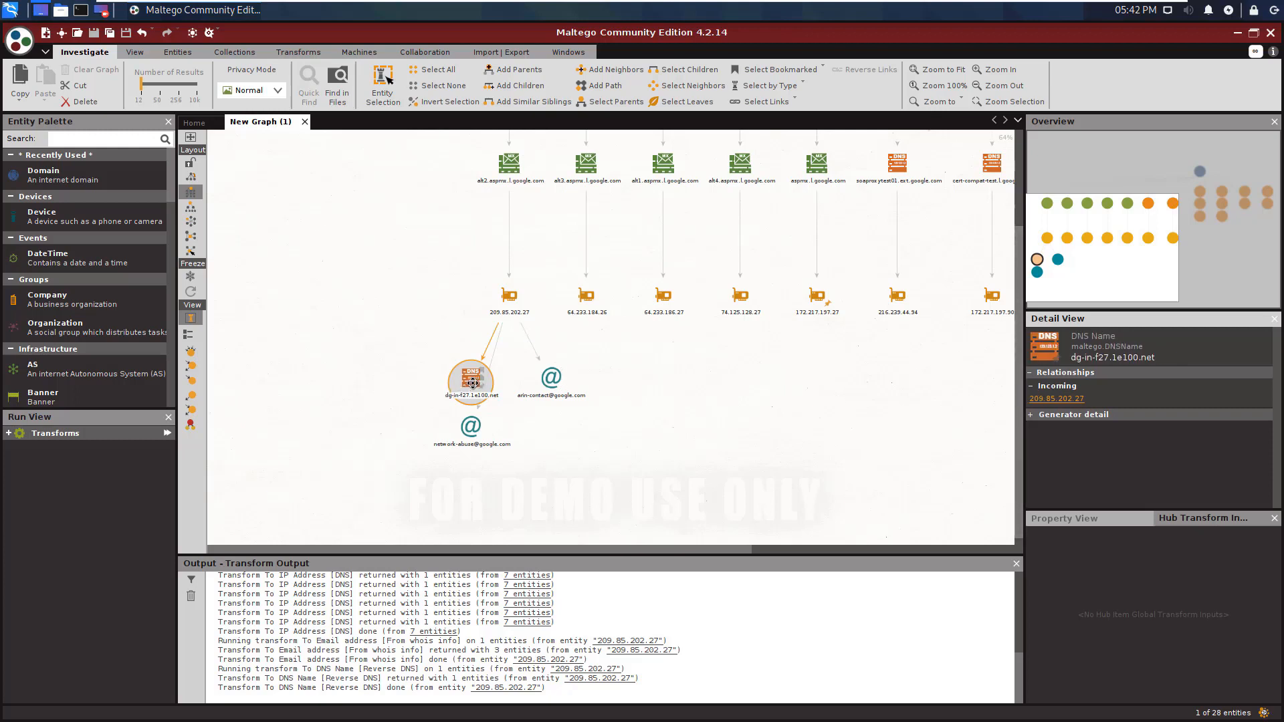
click(1030, 415)
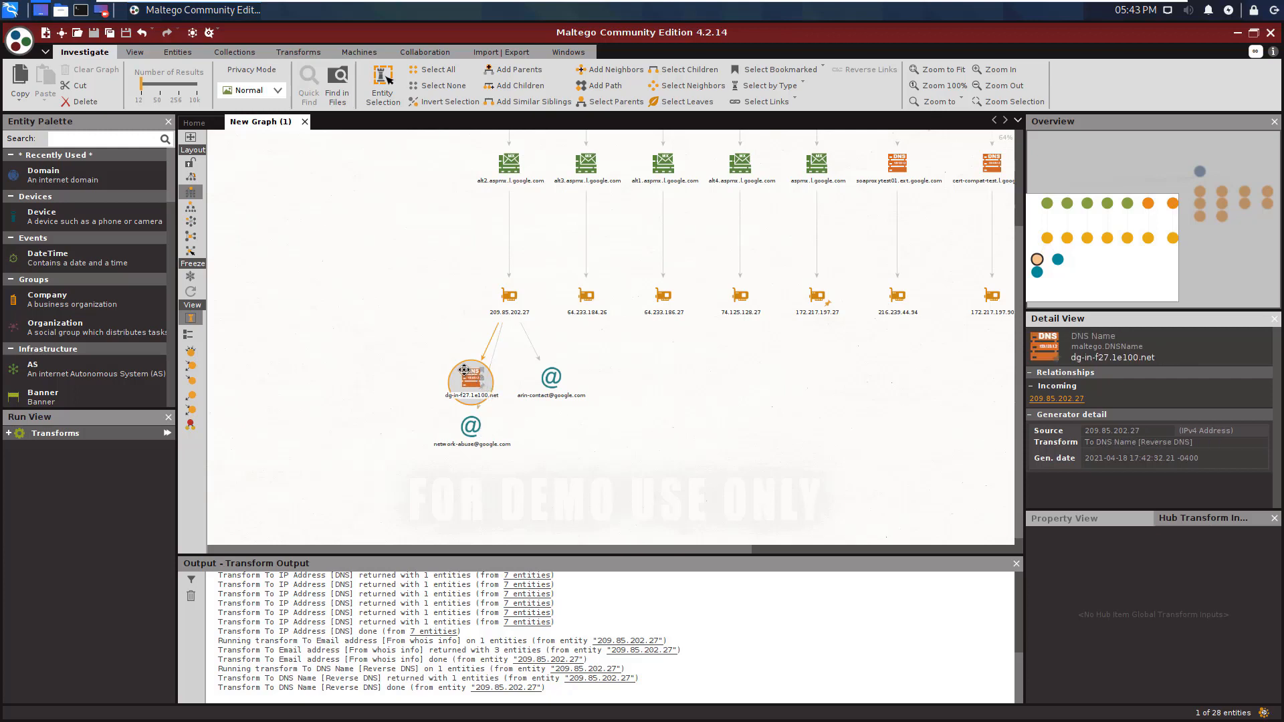
Move the dg-in-f27.1e100.net entity away from the e-mail entities and run the transform To Domains [DNS] on it
drag(464, 370, 420, 325)
click(518, 299)
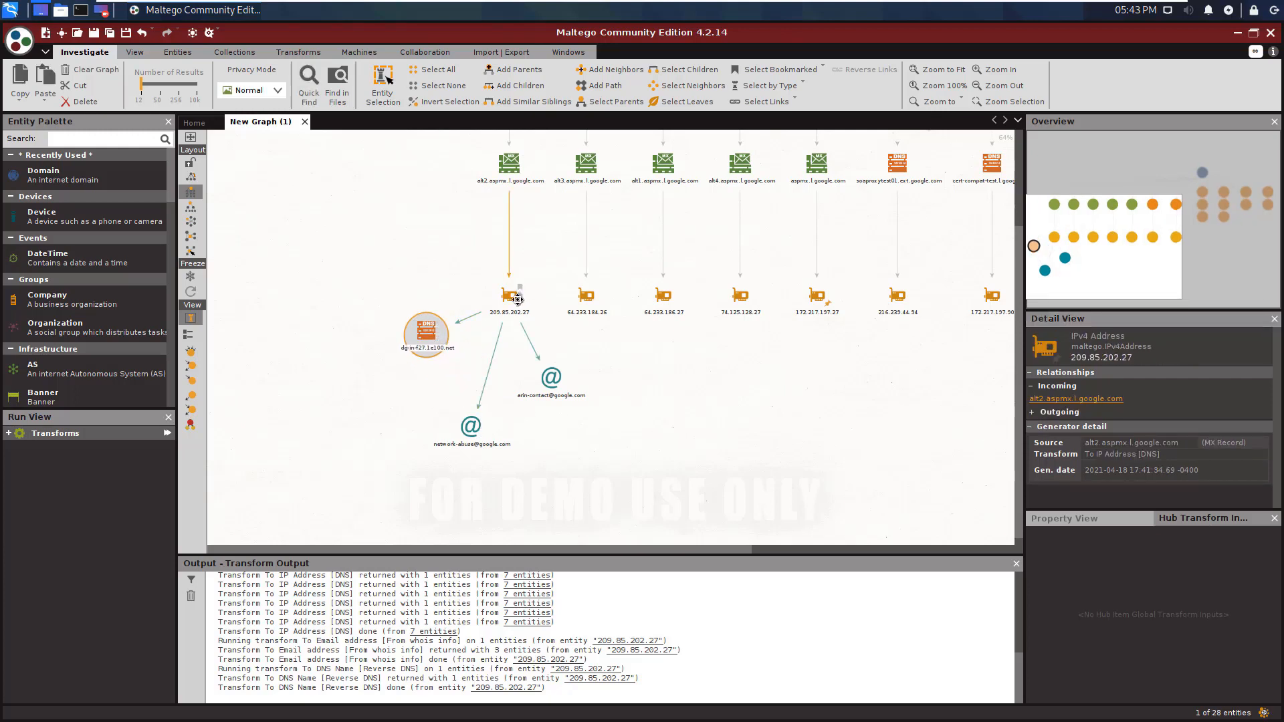
click(423, 327)
right_click(422, 330)
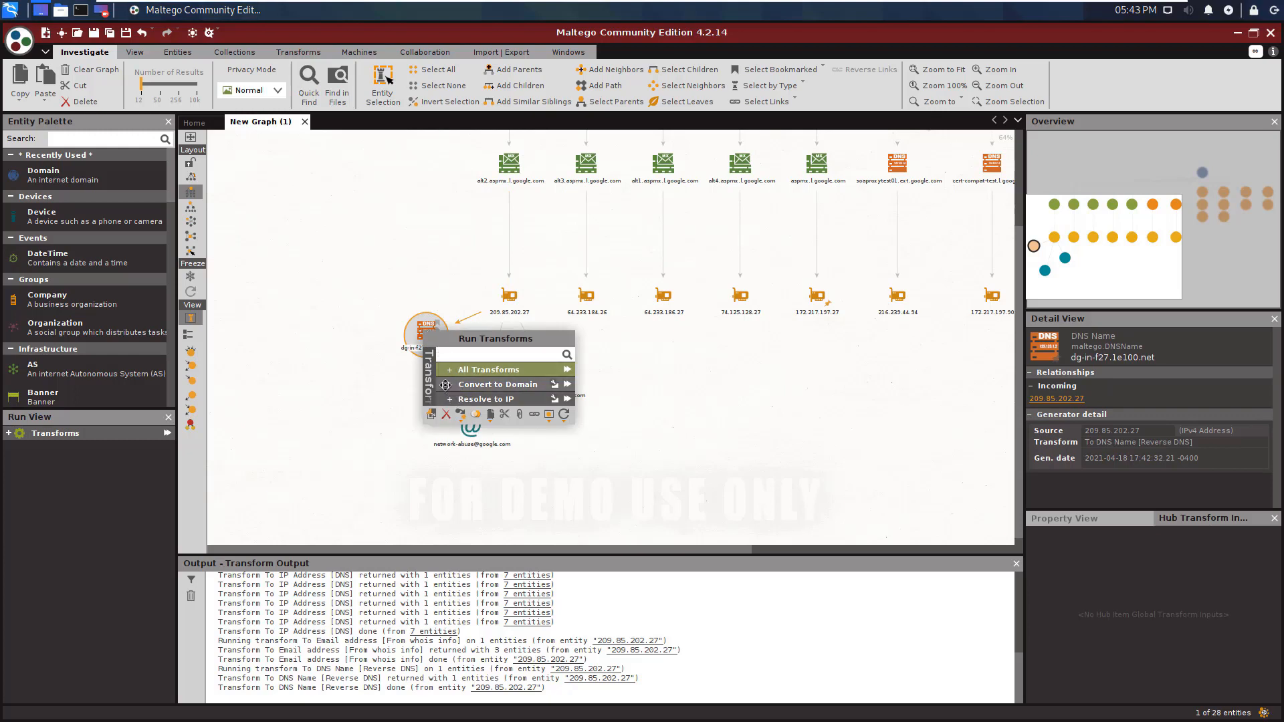
click(461, 385)
click(461, 370)
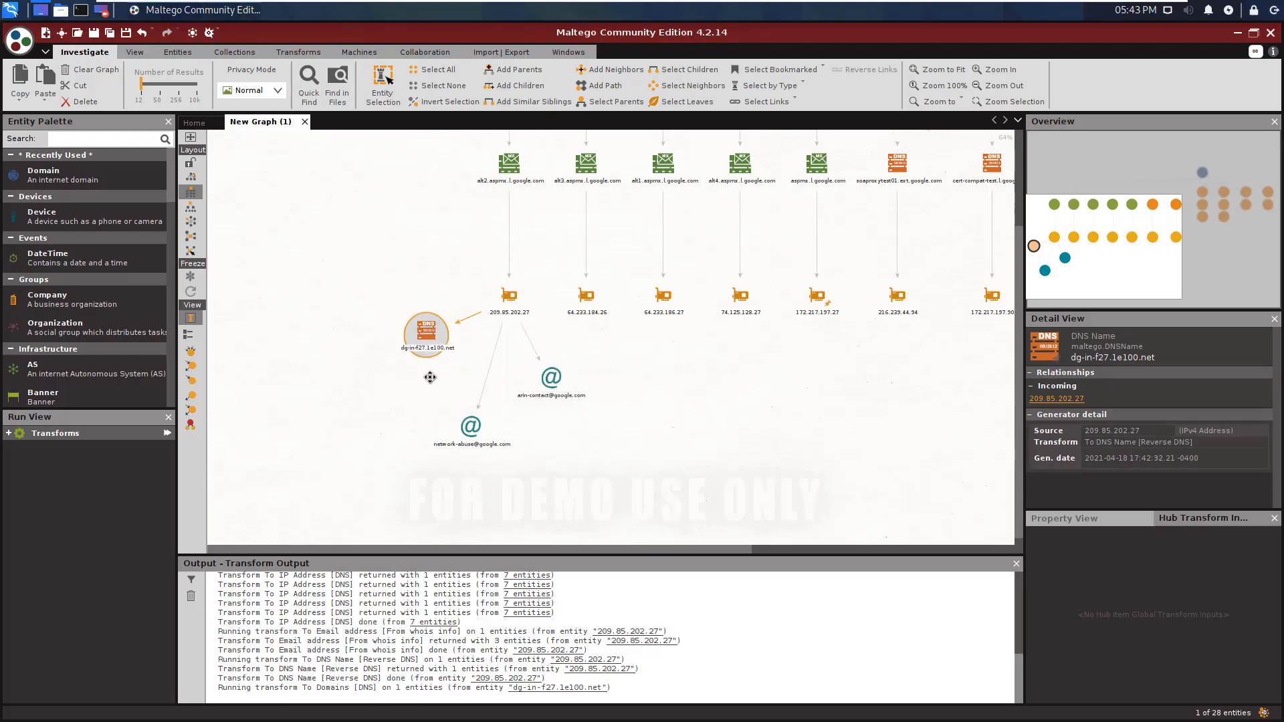
click(373, 447)
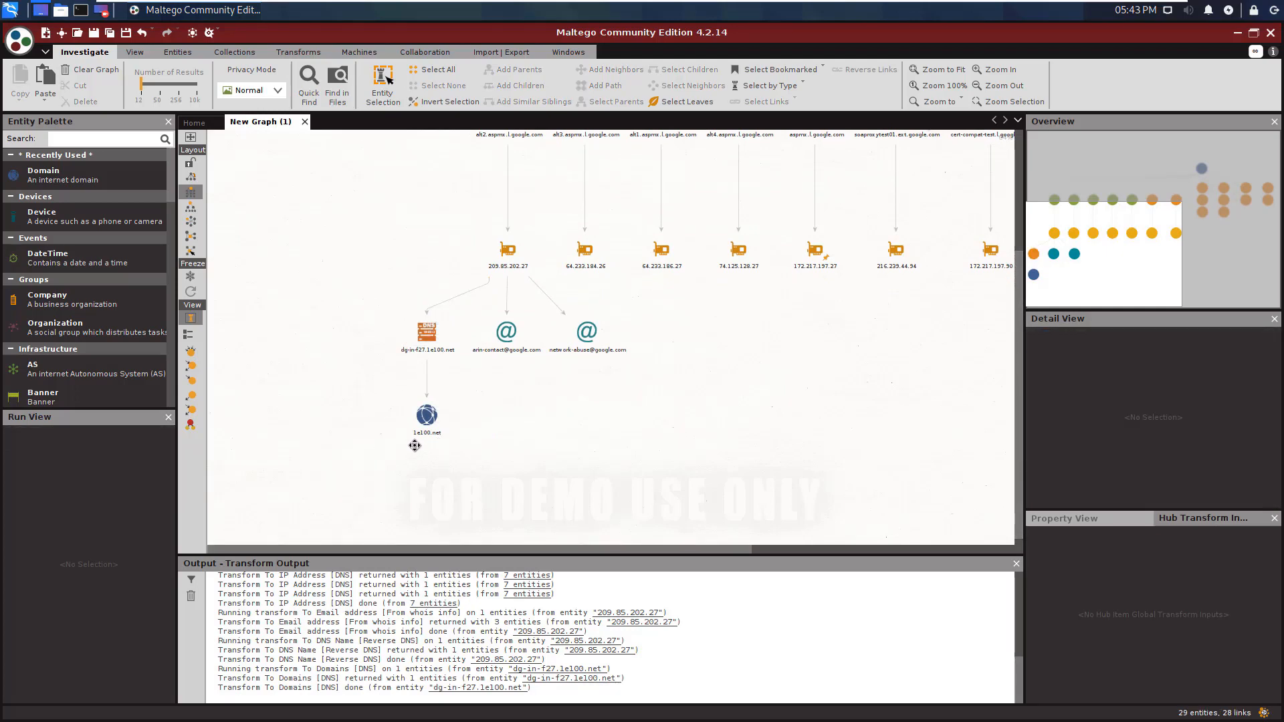
Run the transforms To DNS Name - NS (name server) and To DNS Name [Find common DNS names] on the 1e100.net domain
right_click(417, 409)
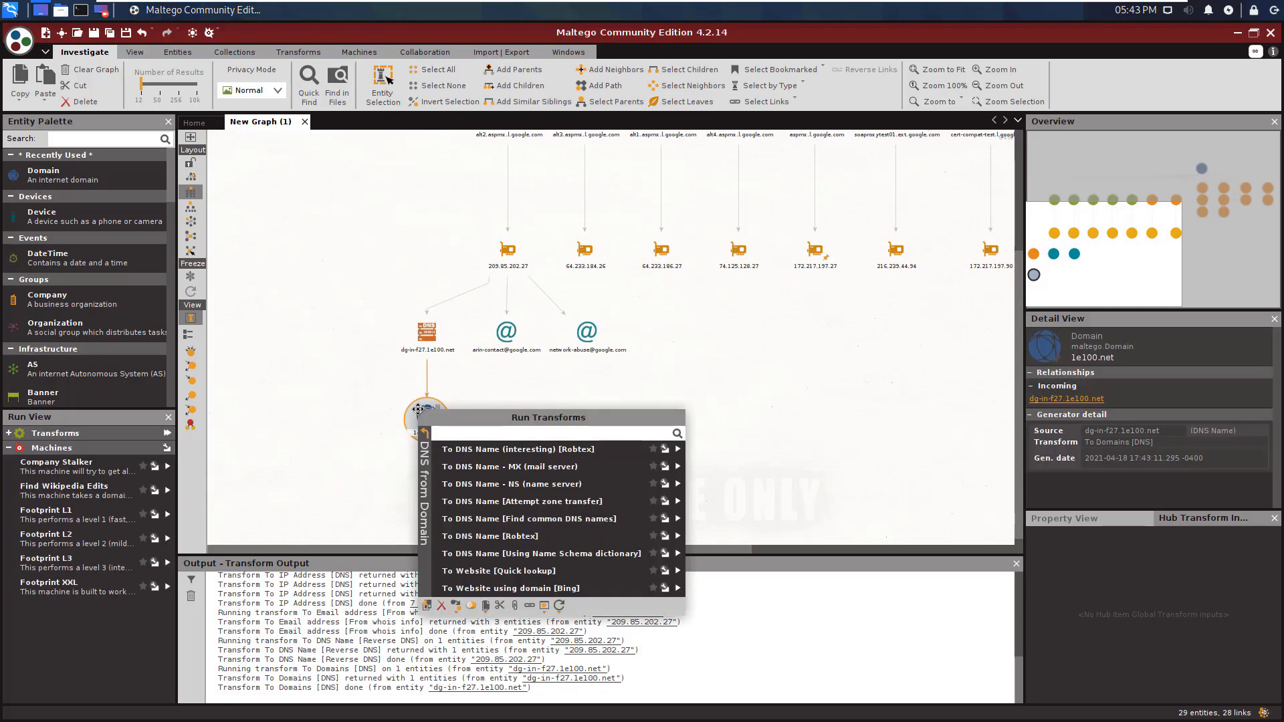
click(496, 482)
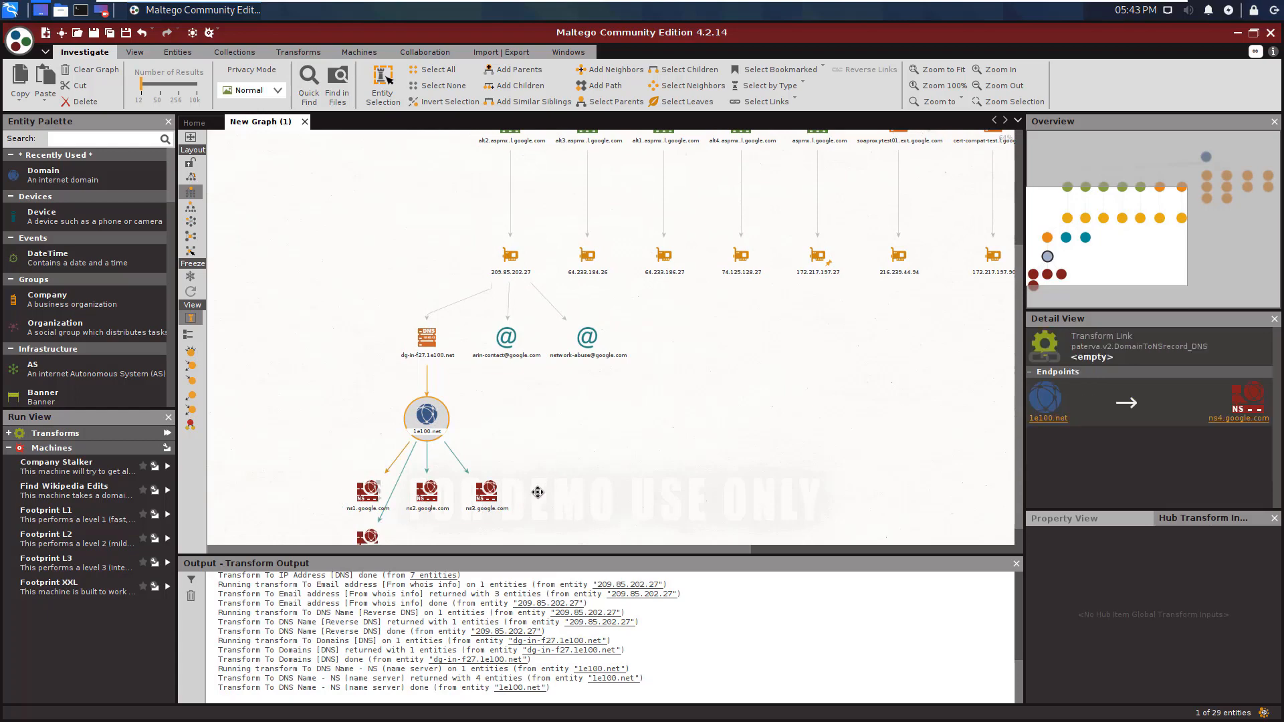
right_click(420, 416)
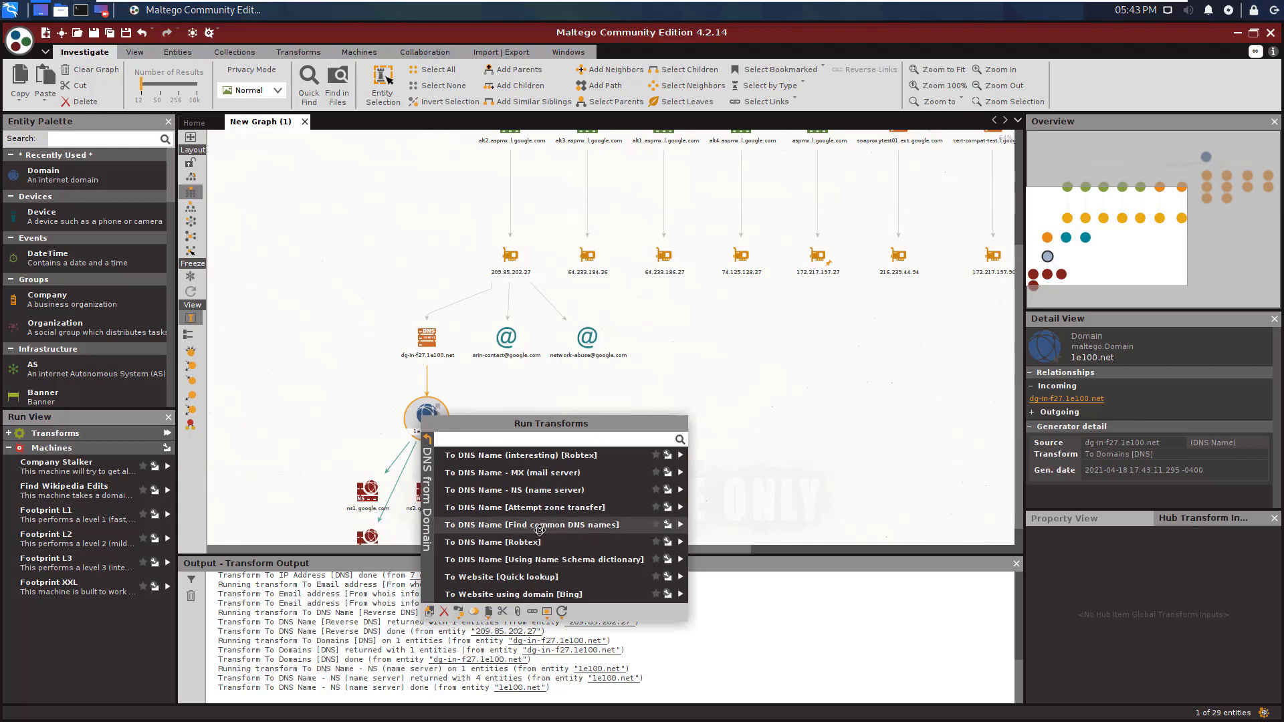
click(466, 525)
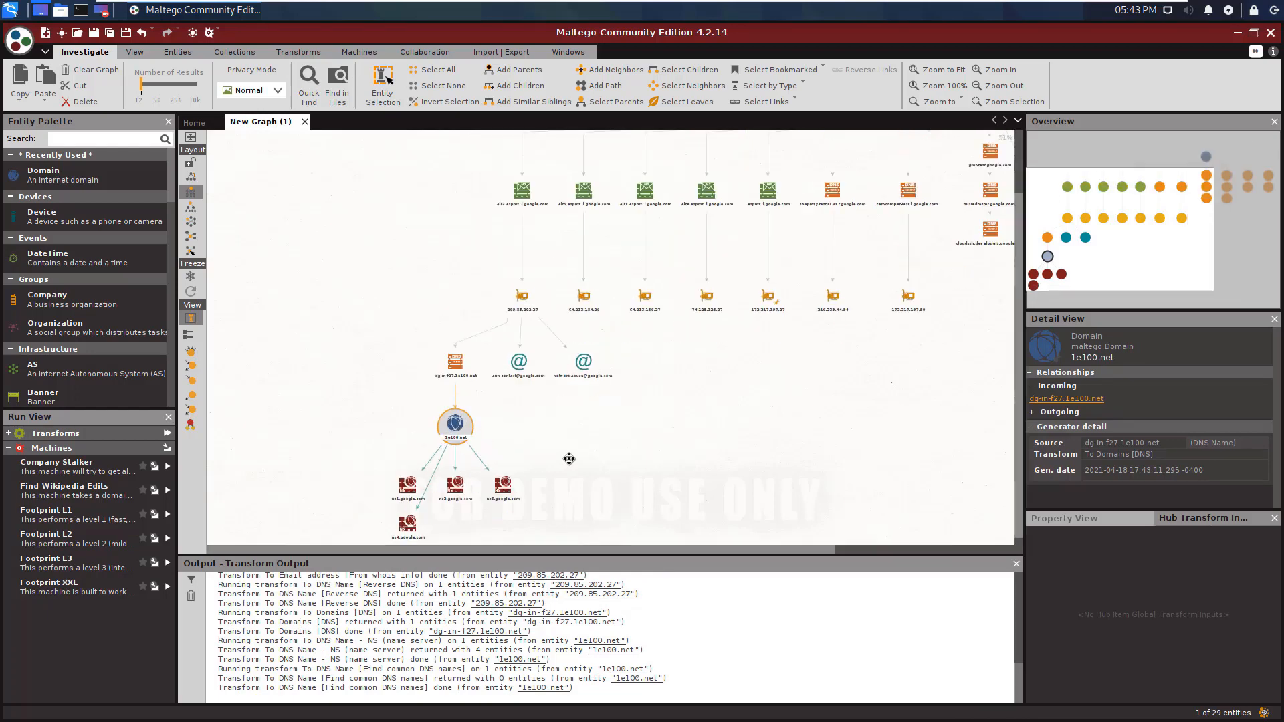
drag(540, 443, 625, 349)
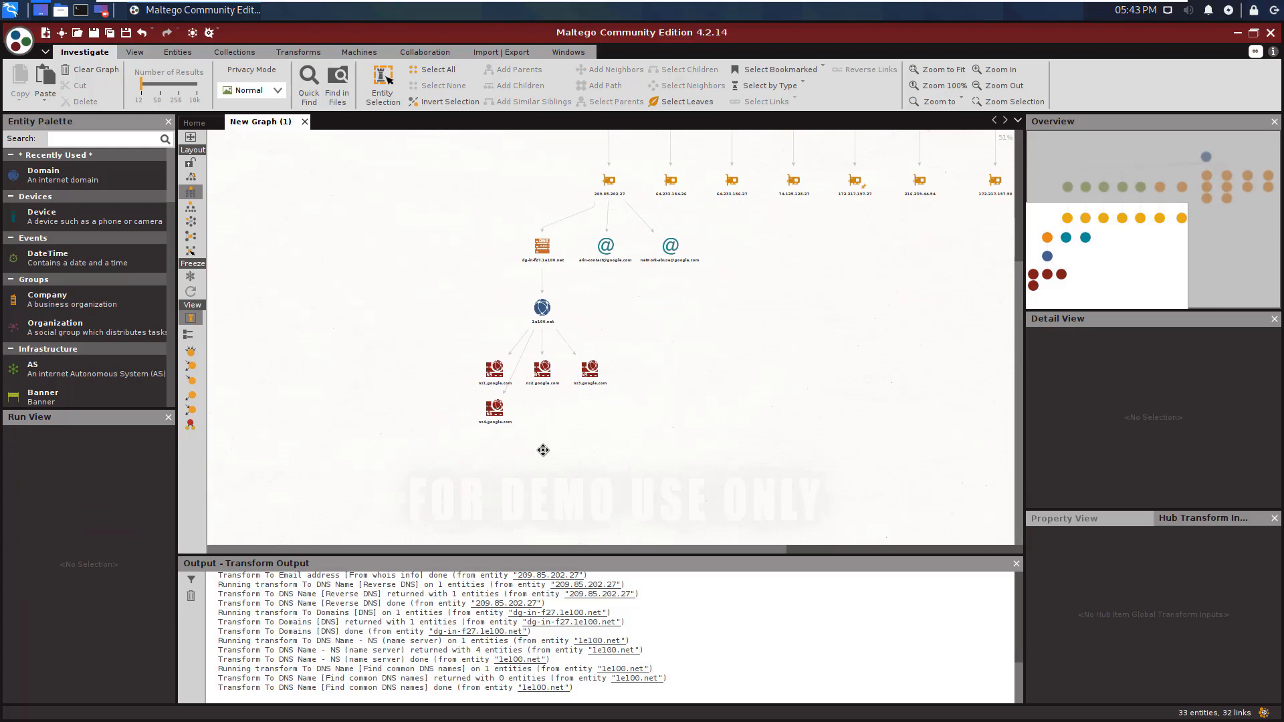
Run the transform To Website [Quick lookup] on the 1e100.net domain, and inspect the NS record ns3.google.com
click(543, 308)
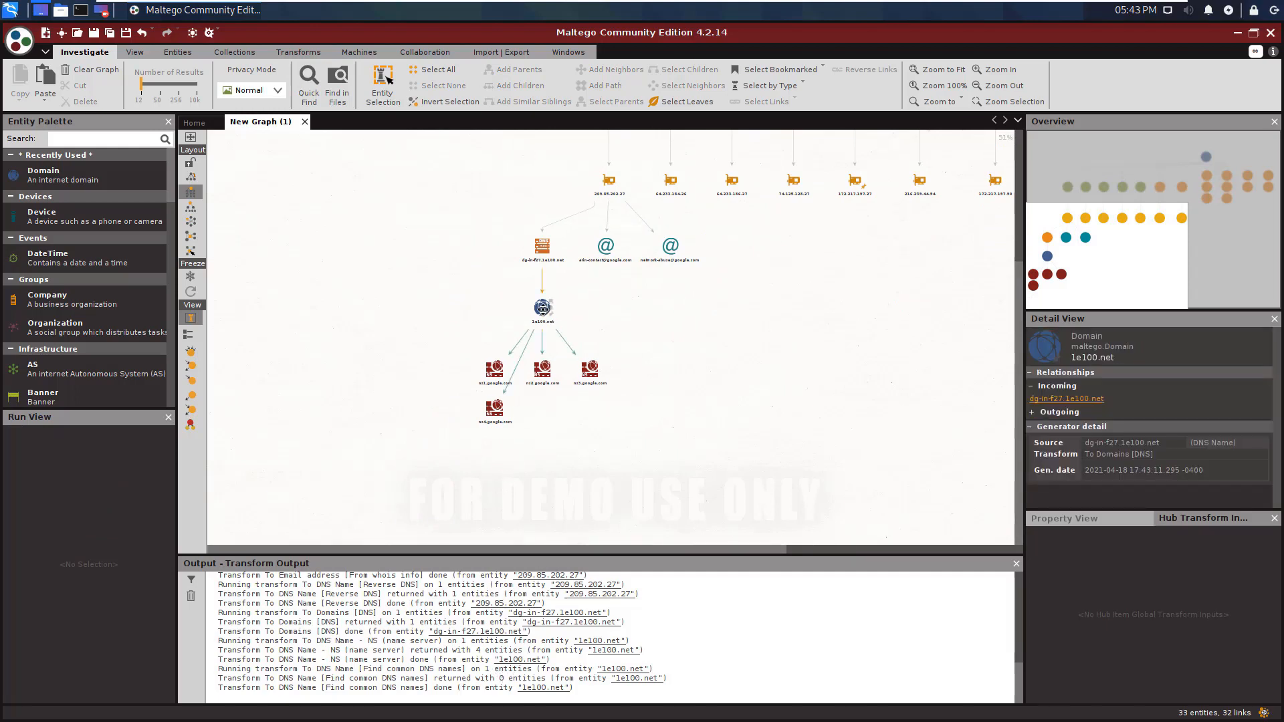
right_click(543, 308)
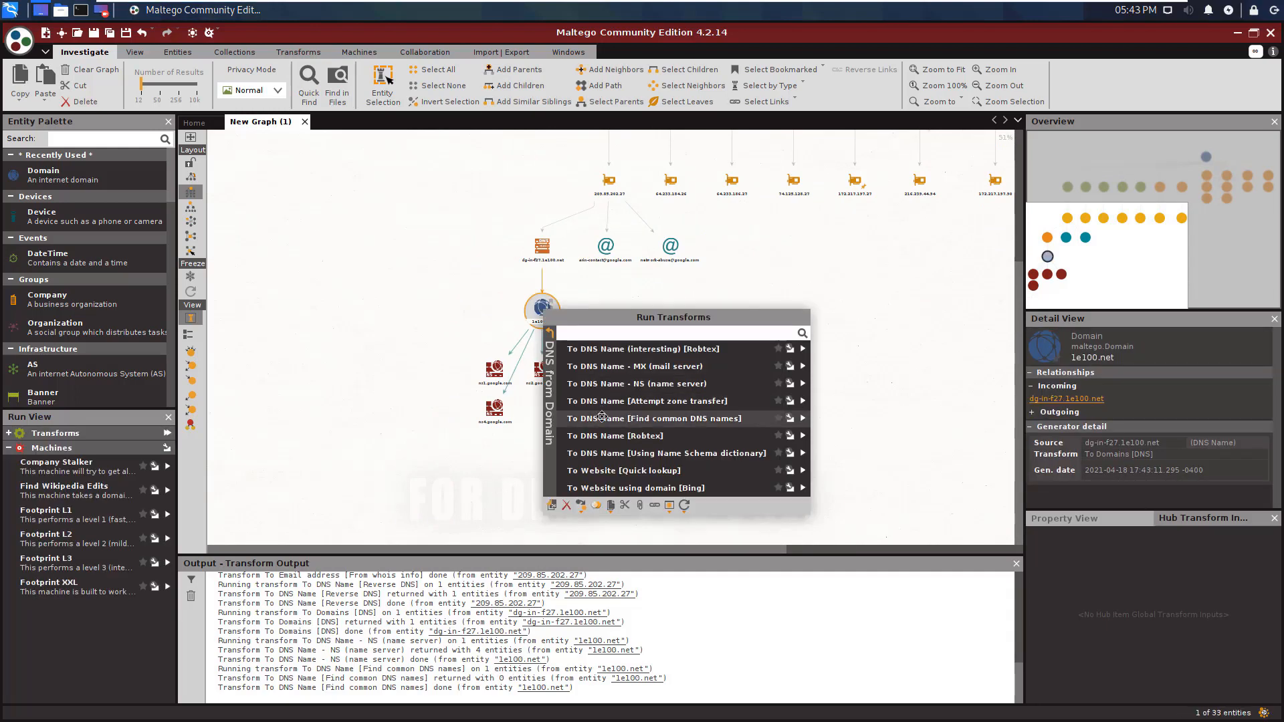
click(634, 471)
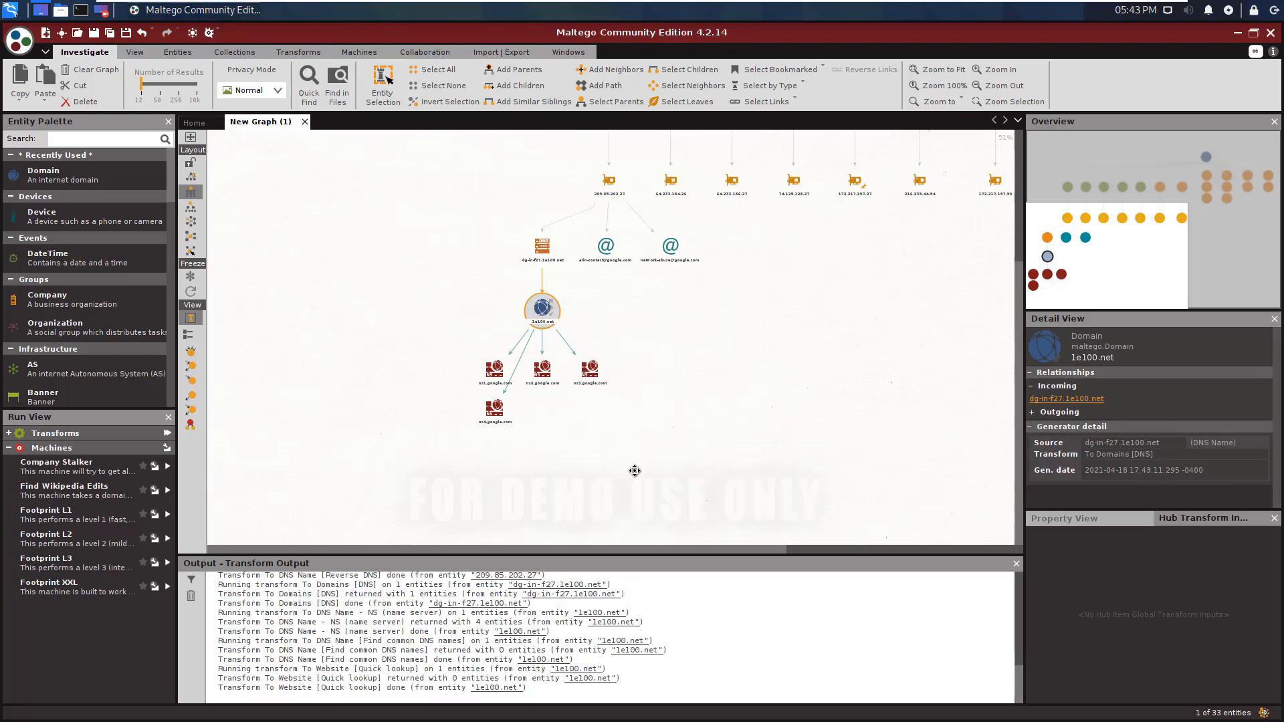
click(495, 293)
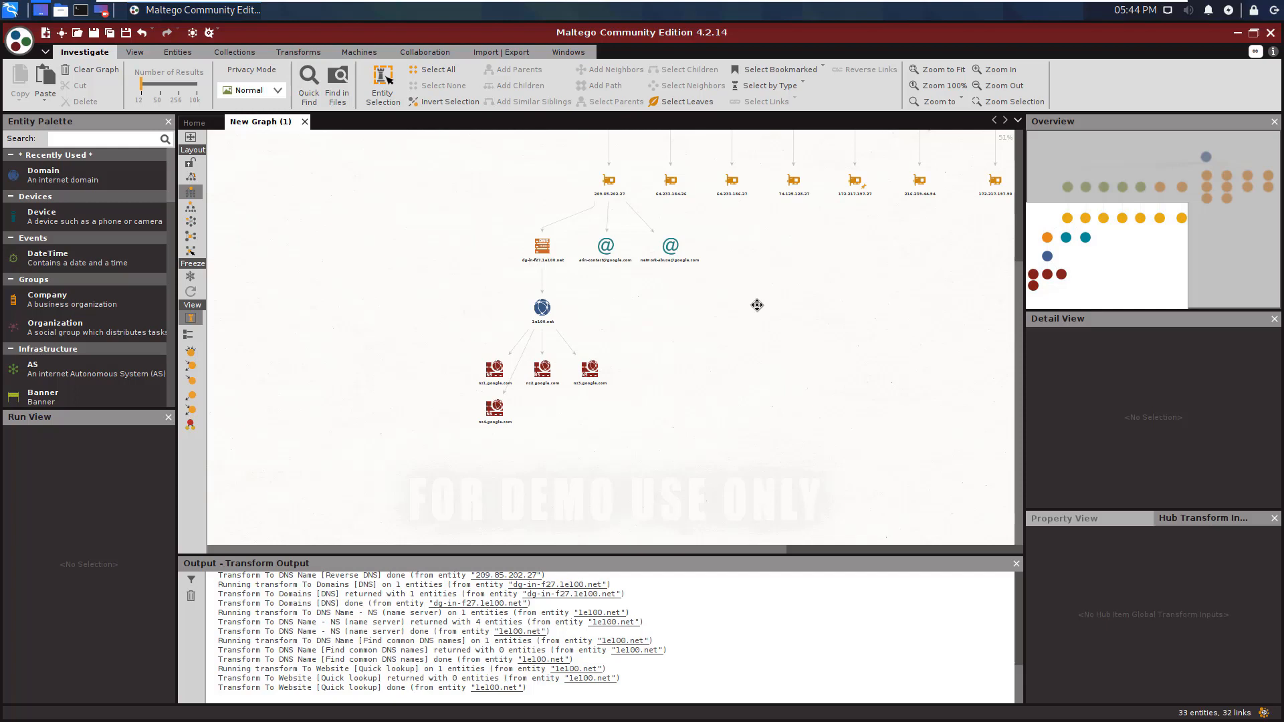
mouse_move(600, 359)
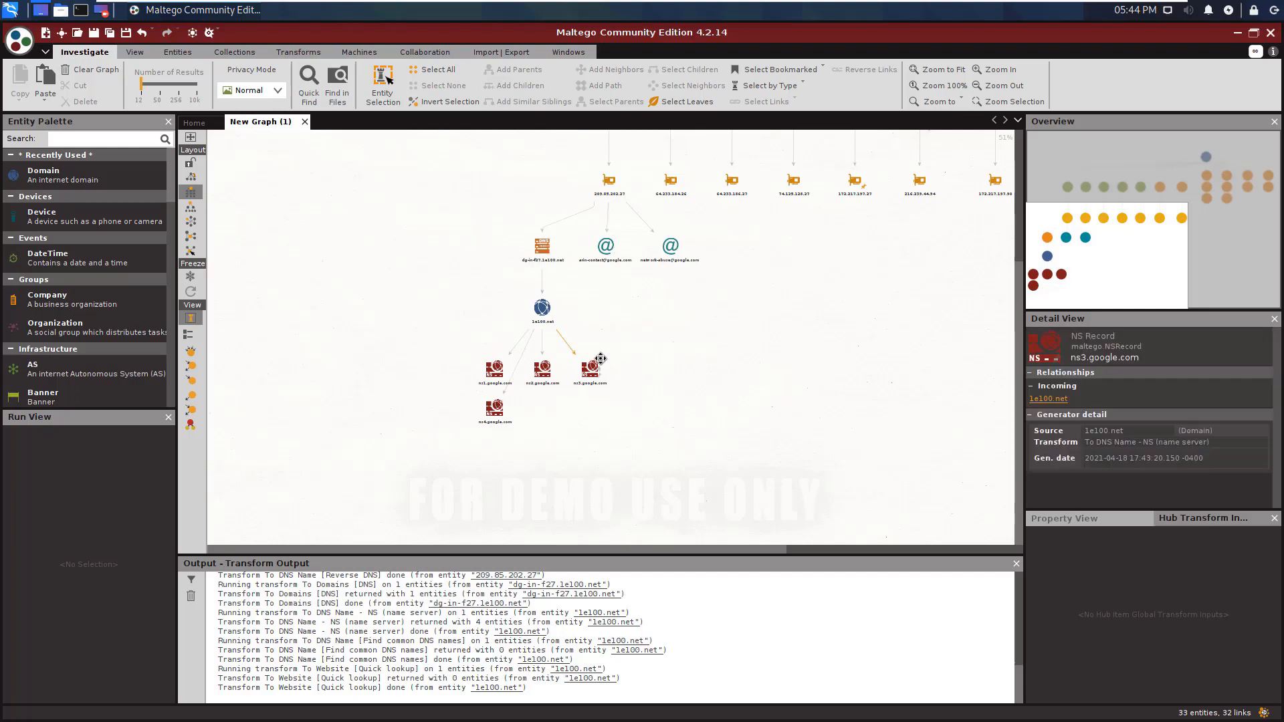
Run the transform To Phone Numbers [using Search Engine] on the google.com domain entity
drag(869, 297, 766, 428)
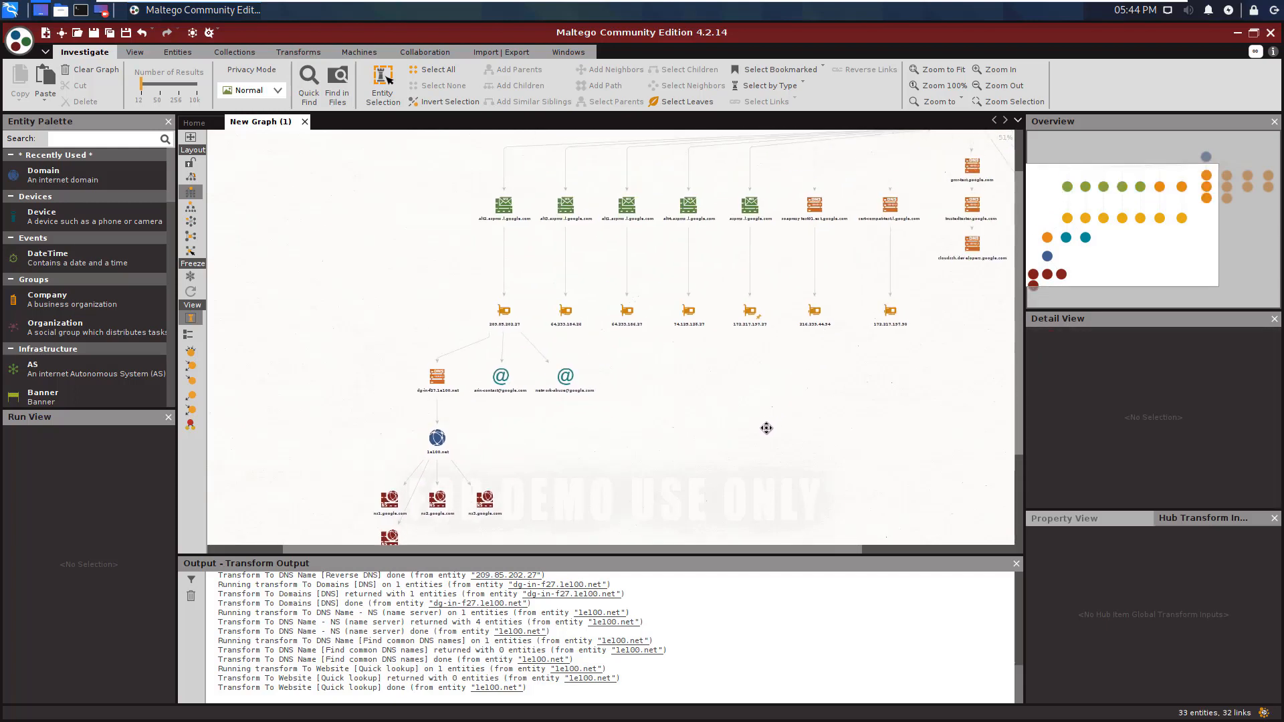
drag(808, 382, 599, 481)
mouse_move(747, 203)
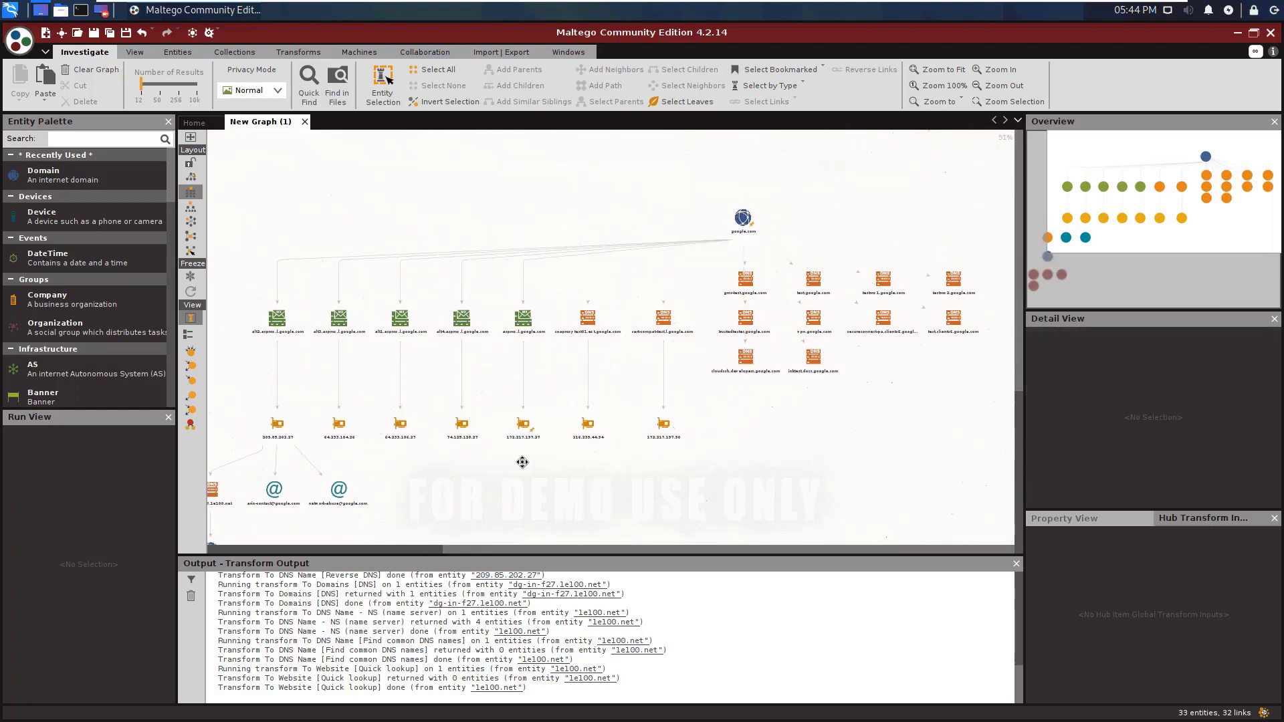
drag(522, 462, 604, 383)
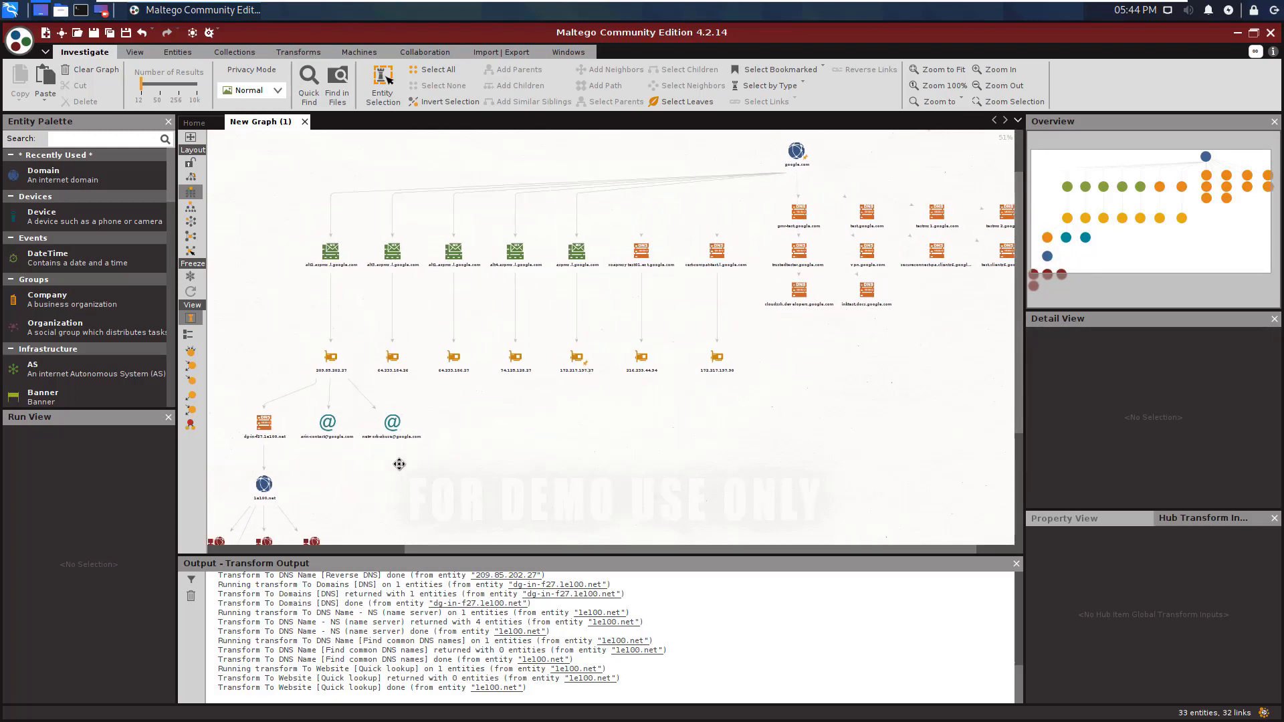
click(797, 149)
right_click(798, 146)
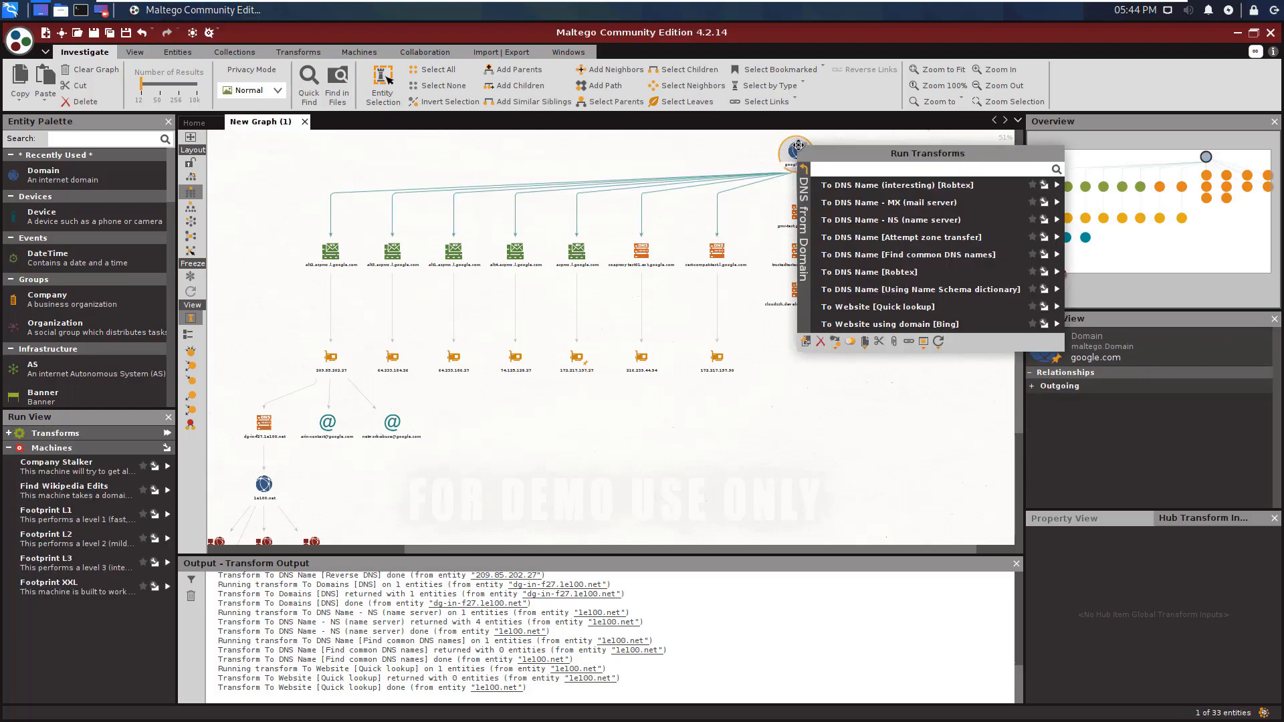
click(803, 169)
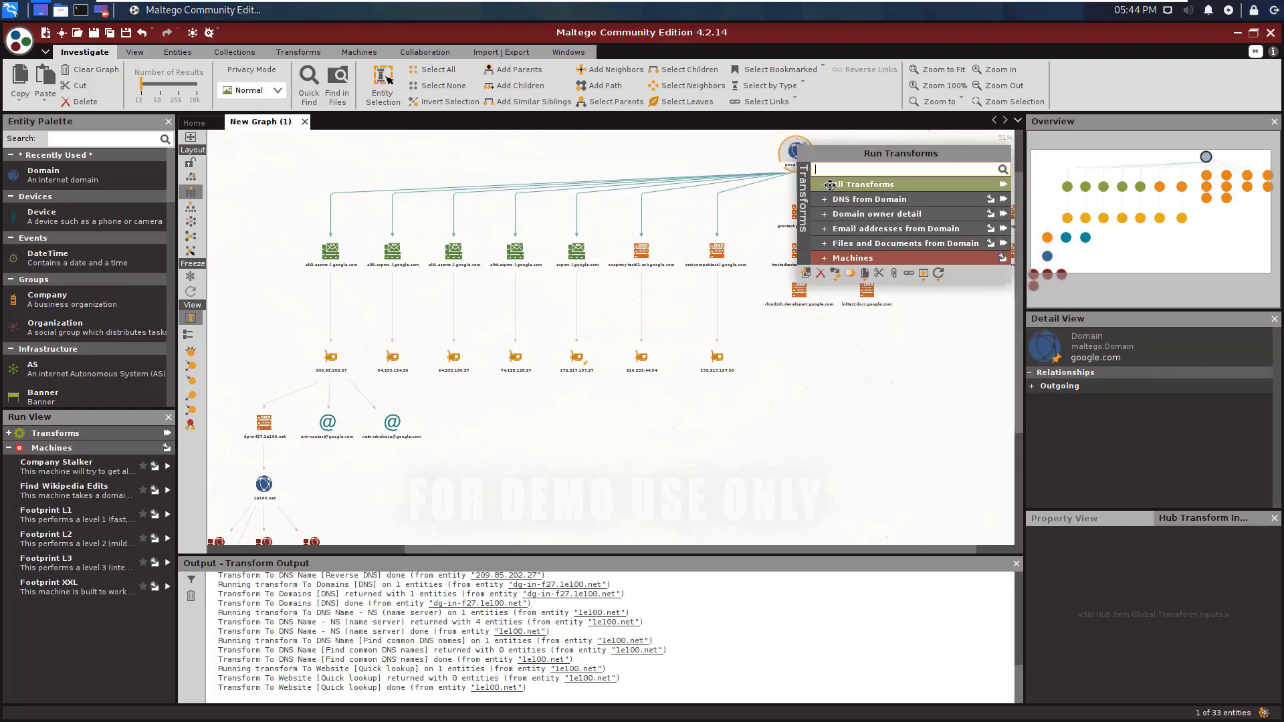
click(830, 185)
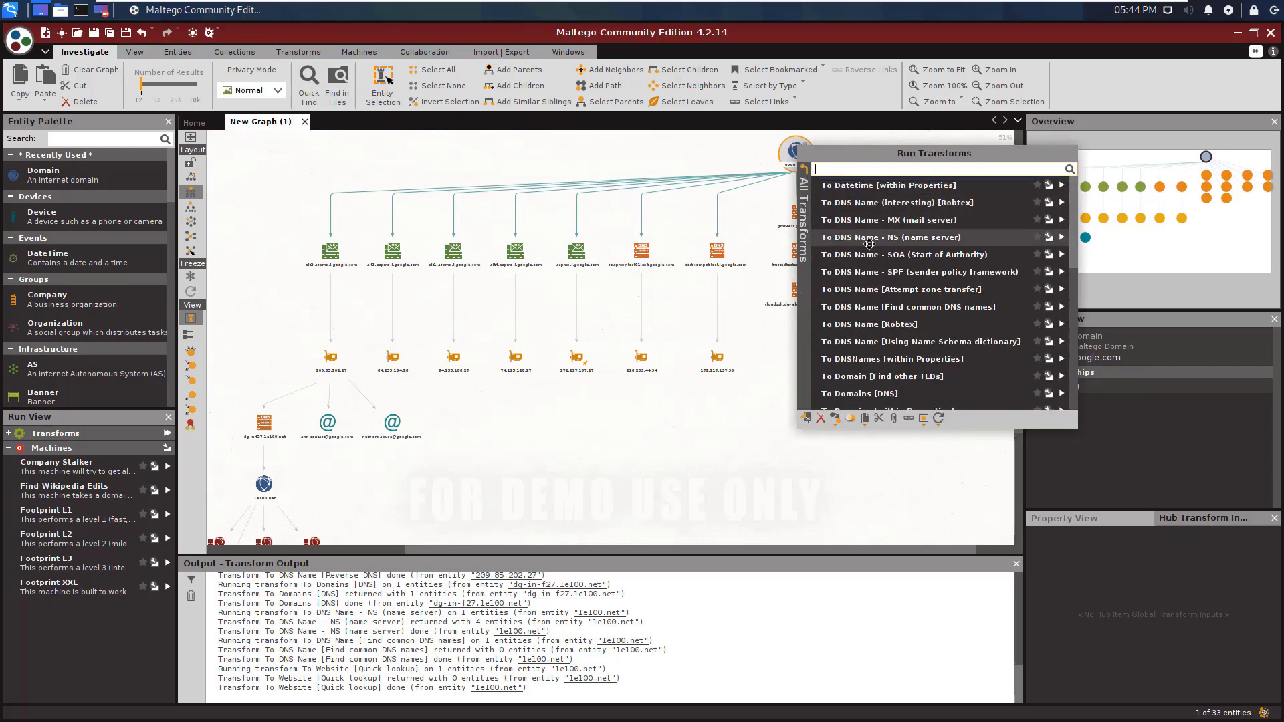
scroll(868, 245, down, 3)
scroll(868, 244, down, 5)
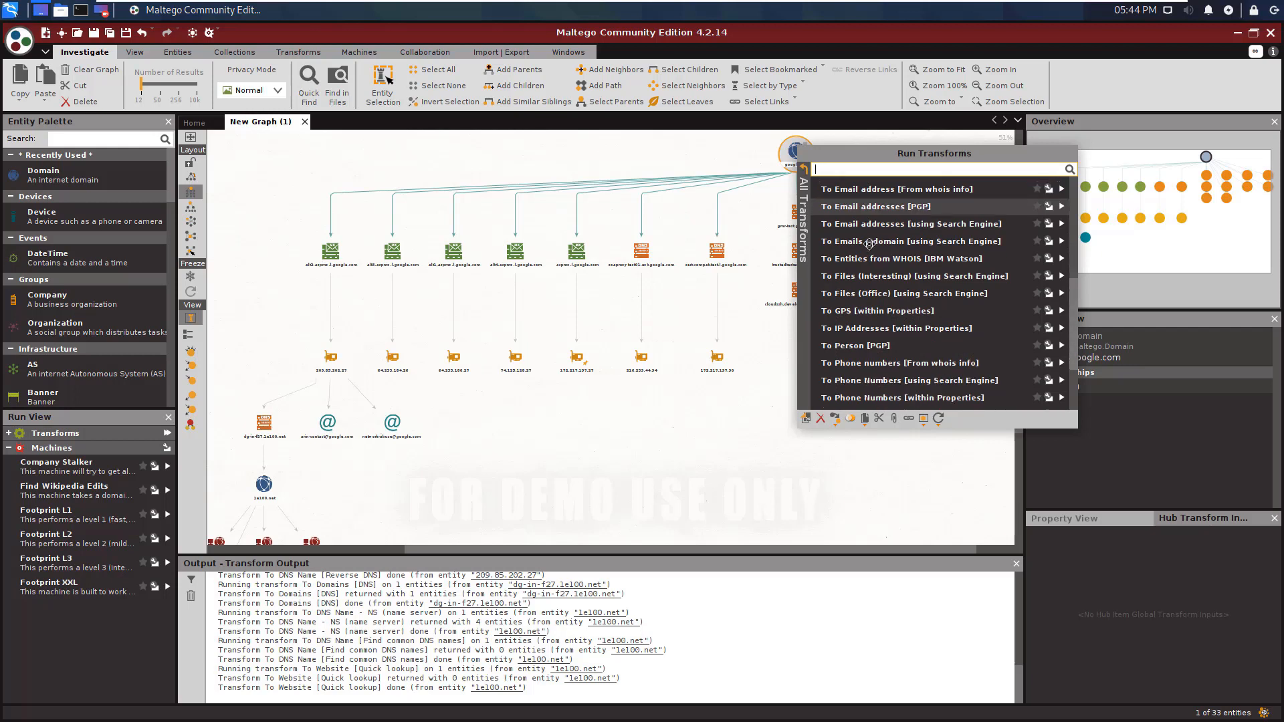
scroll(864, 257, down, 1)
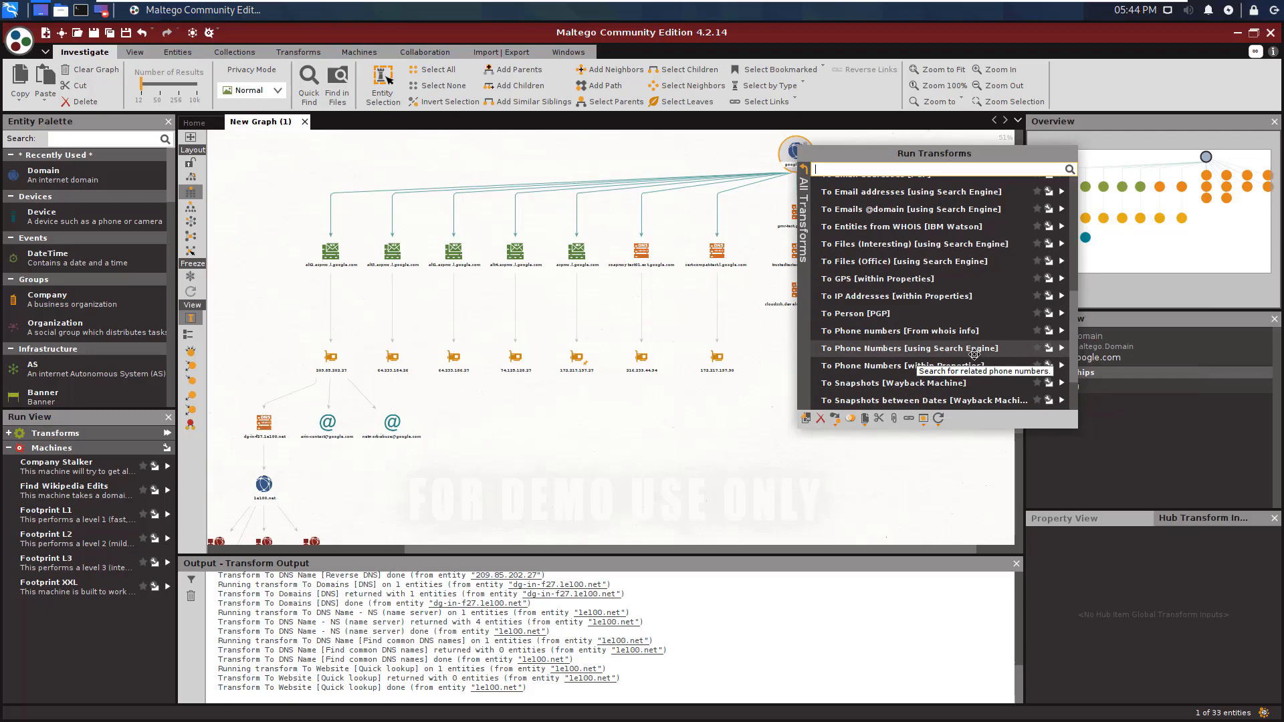
click(901, 353)
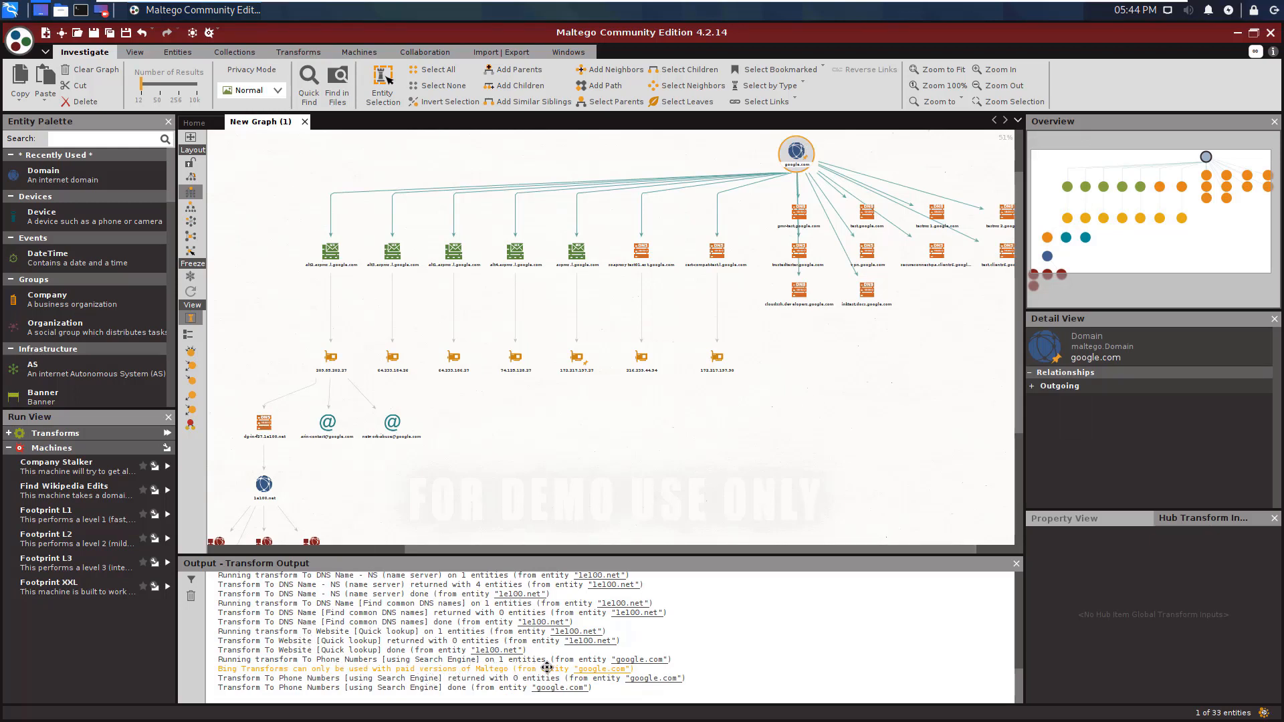
click(803, 443)
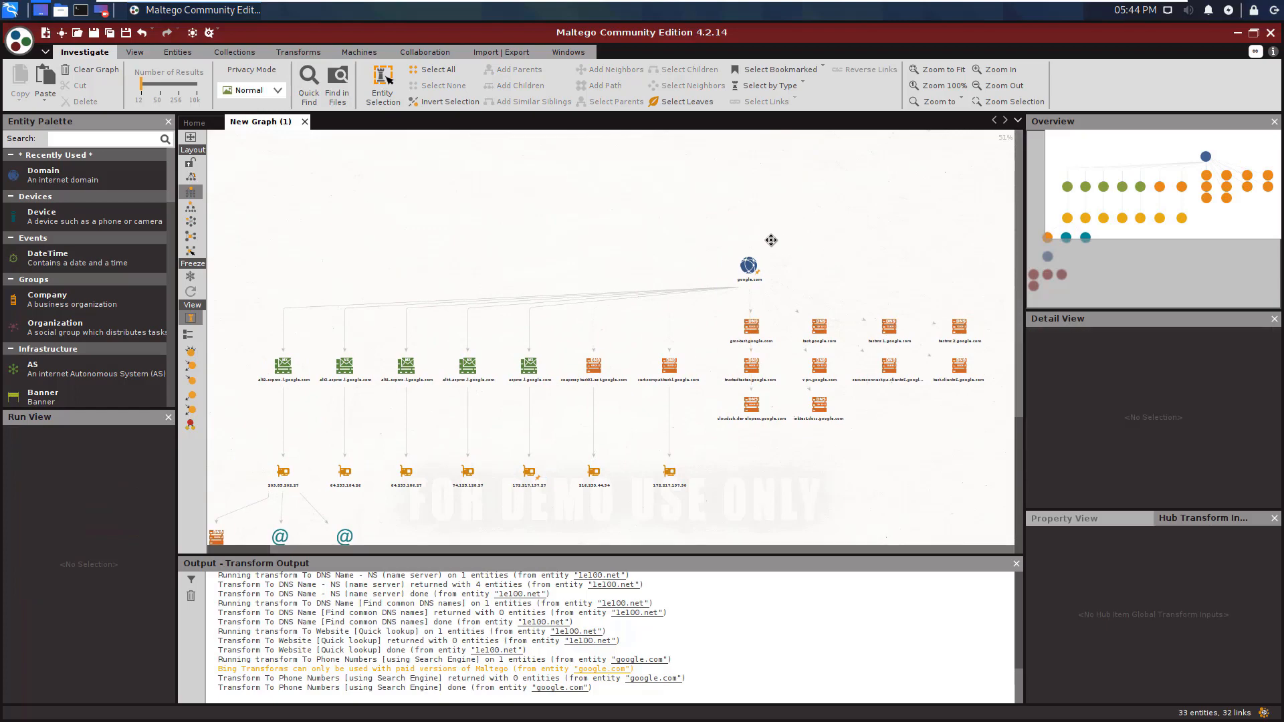
Run the transform To URLs [within Properties] on the google.com domain, and inspect the DNS name cloudssh.developers.google.com
right_click(749, 264)
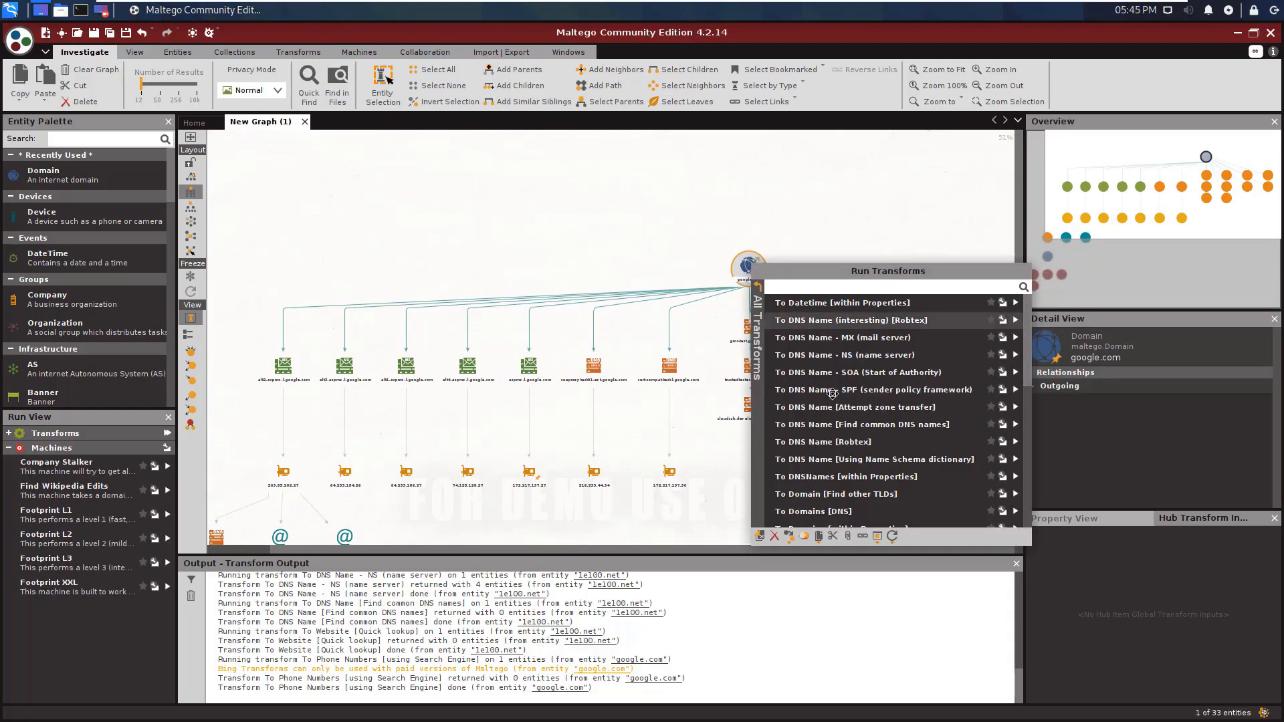
scroll(844, 412, down, 3)
scroll(844, 413, down, 3)
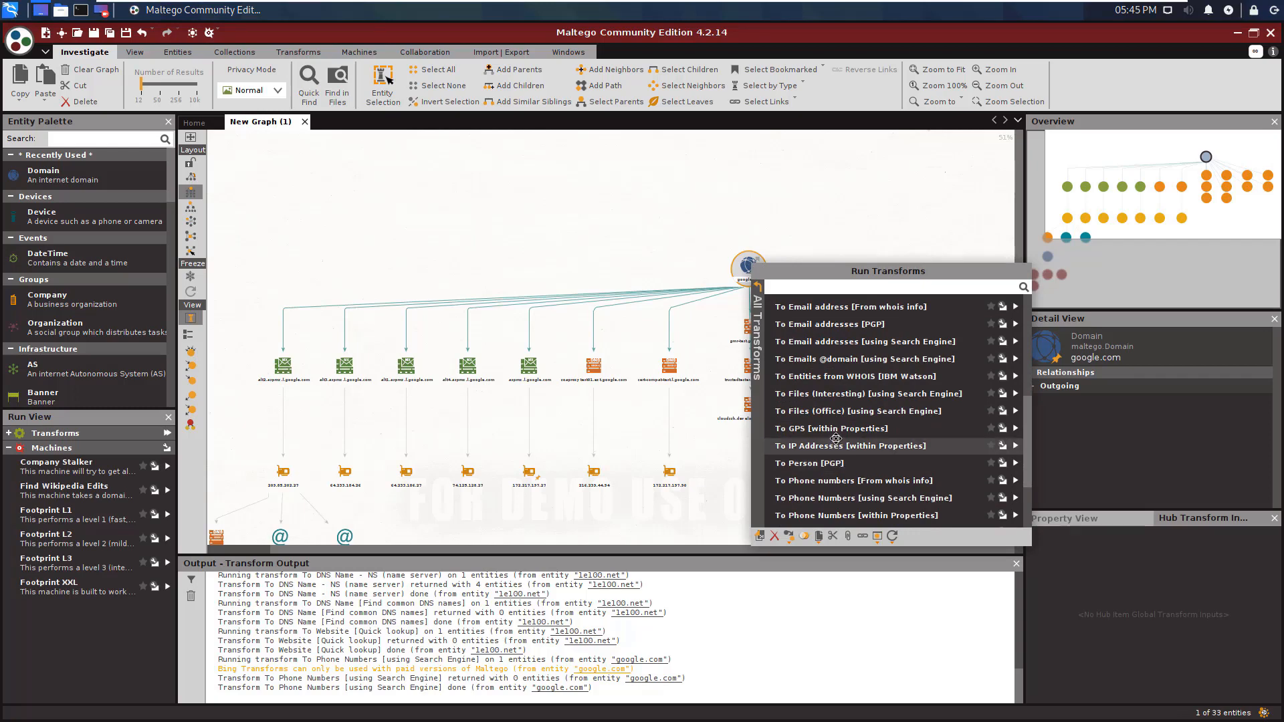
scroll(836, 432, down, 3)
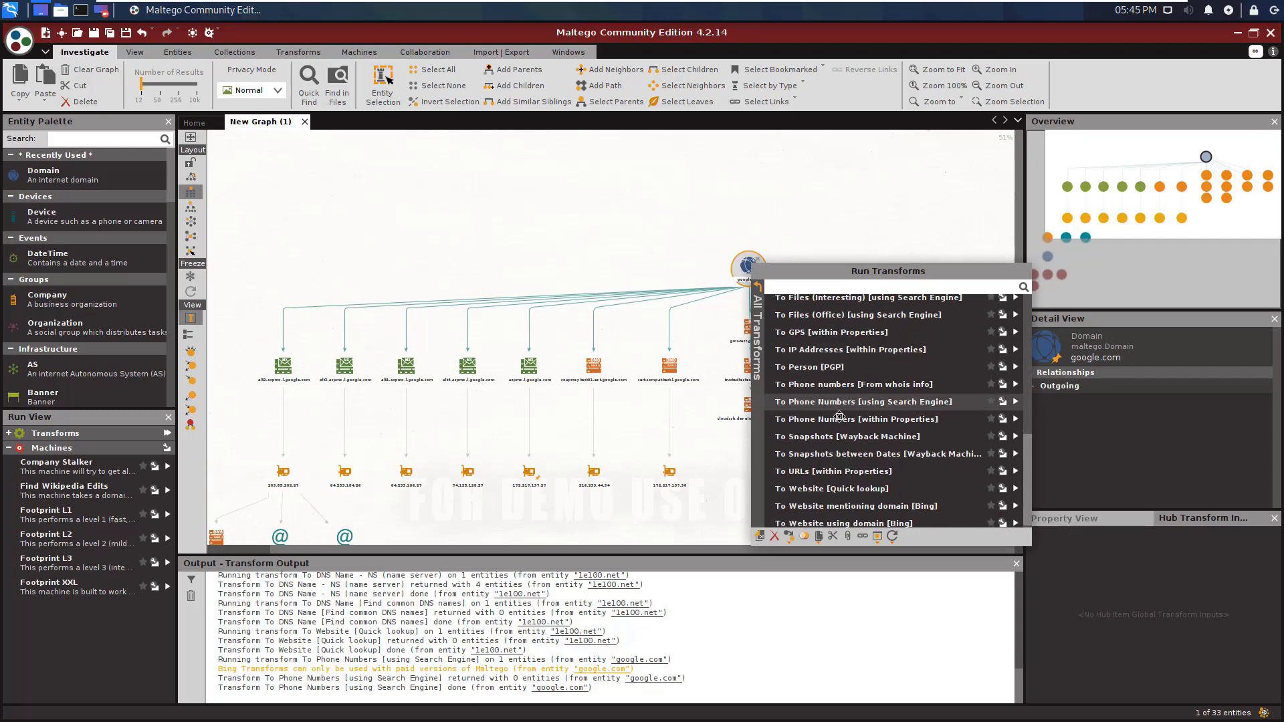
click(858, 473)
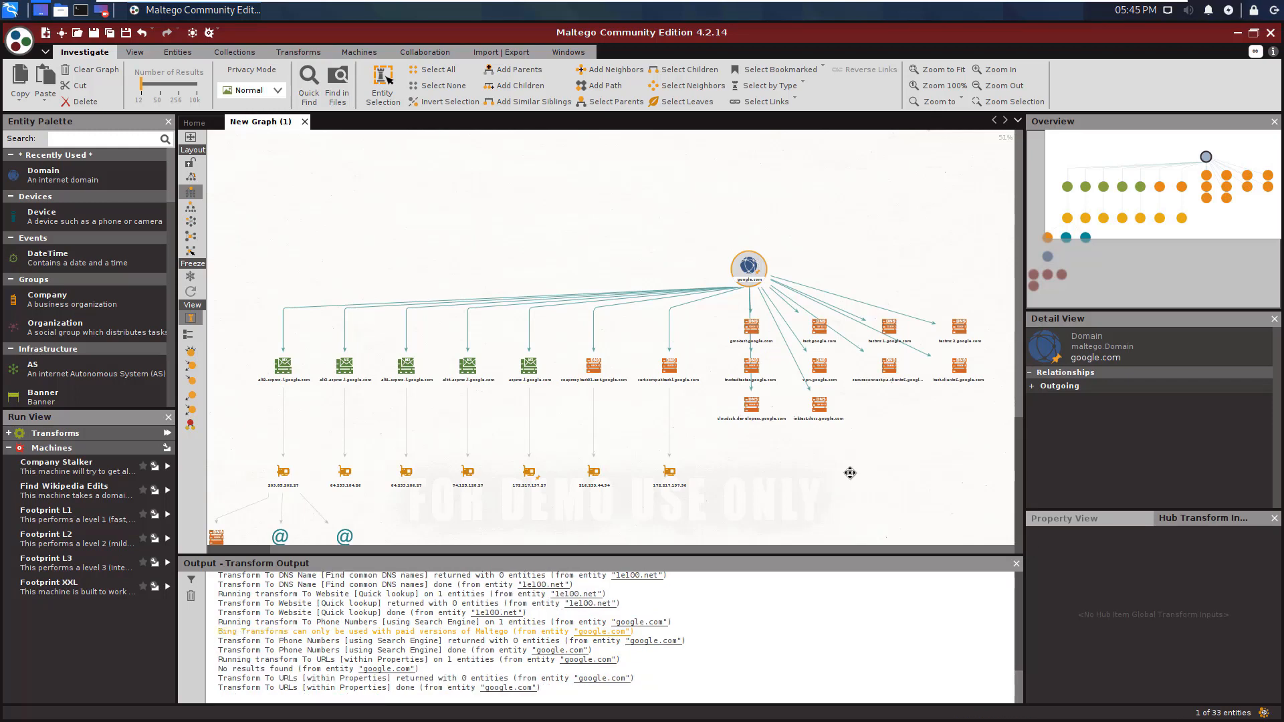
click(750, 404)
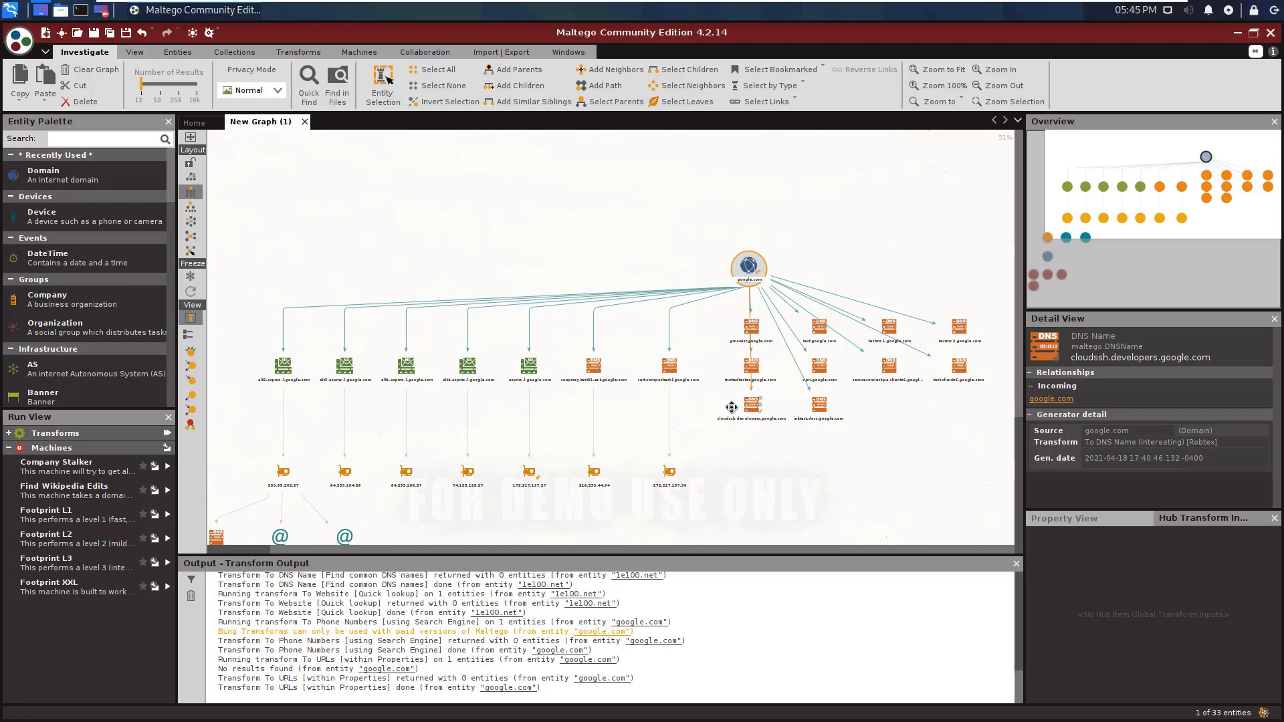
click(753, 442)
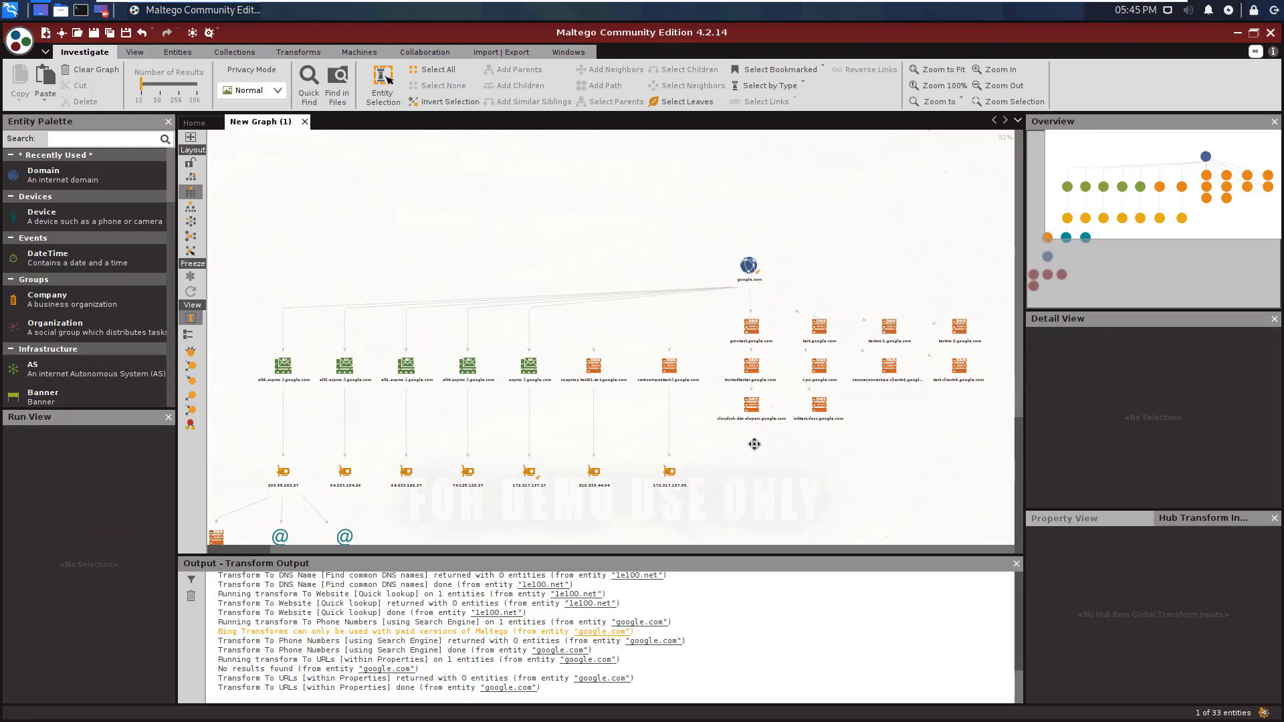